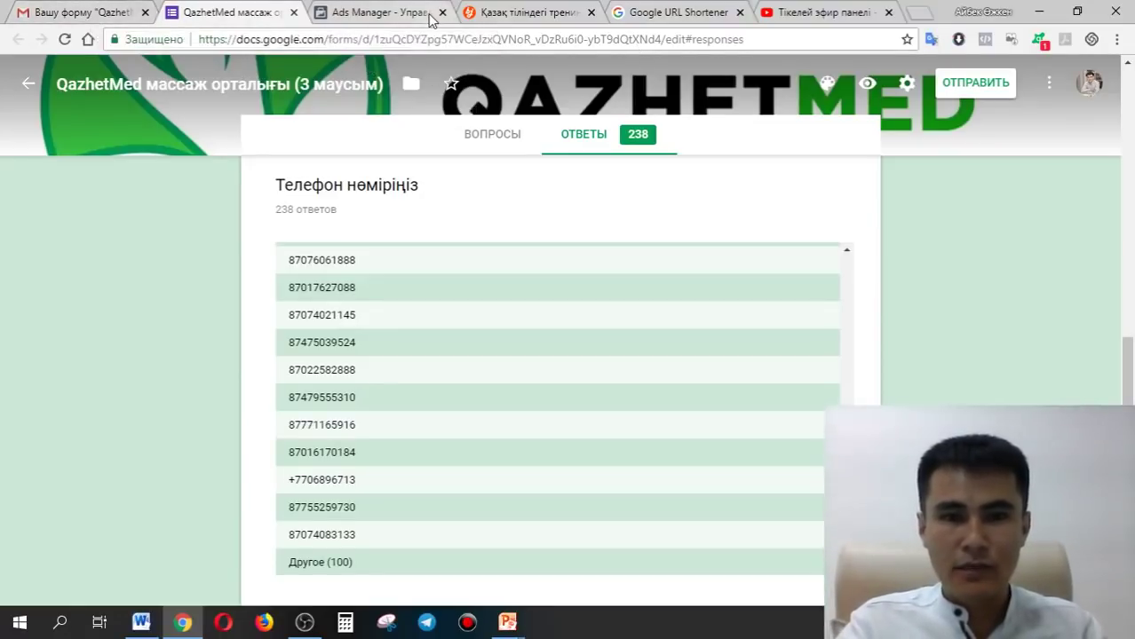
Open a new blank Chrome tab, leaving the 238 QazhetMed responses behind
{"action": "left_click", "coordinate": [921, 12]}
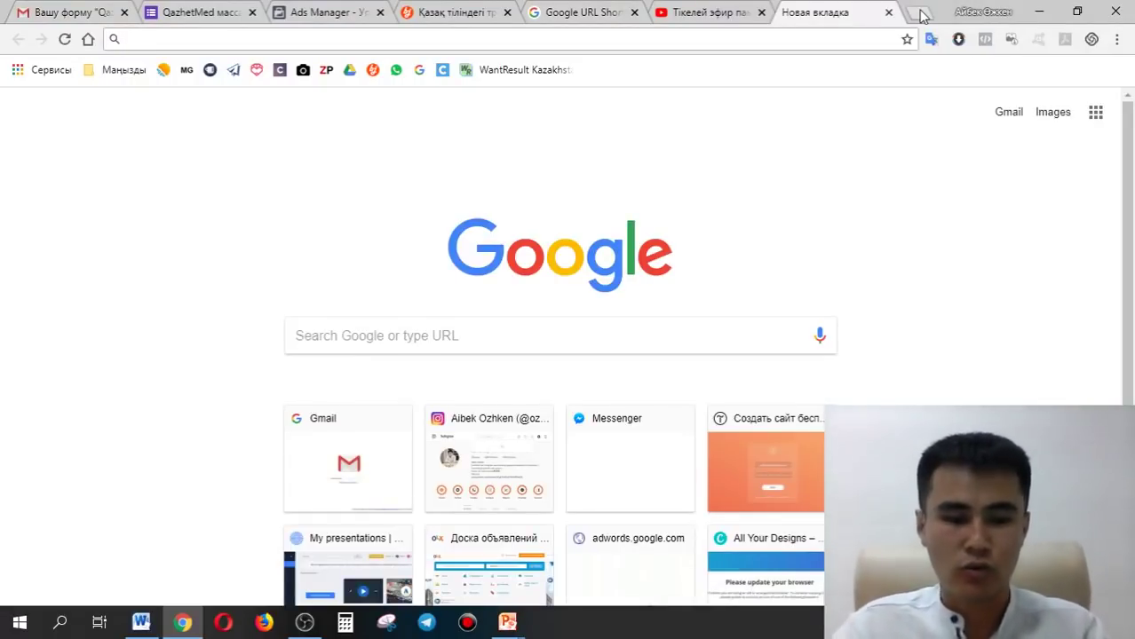
Go to accounts.google.com in the new tab, then begin entering the Forms address
{"action": "type", "text": "acc"}
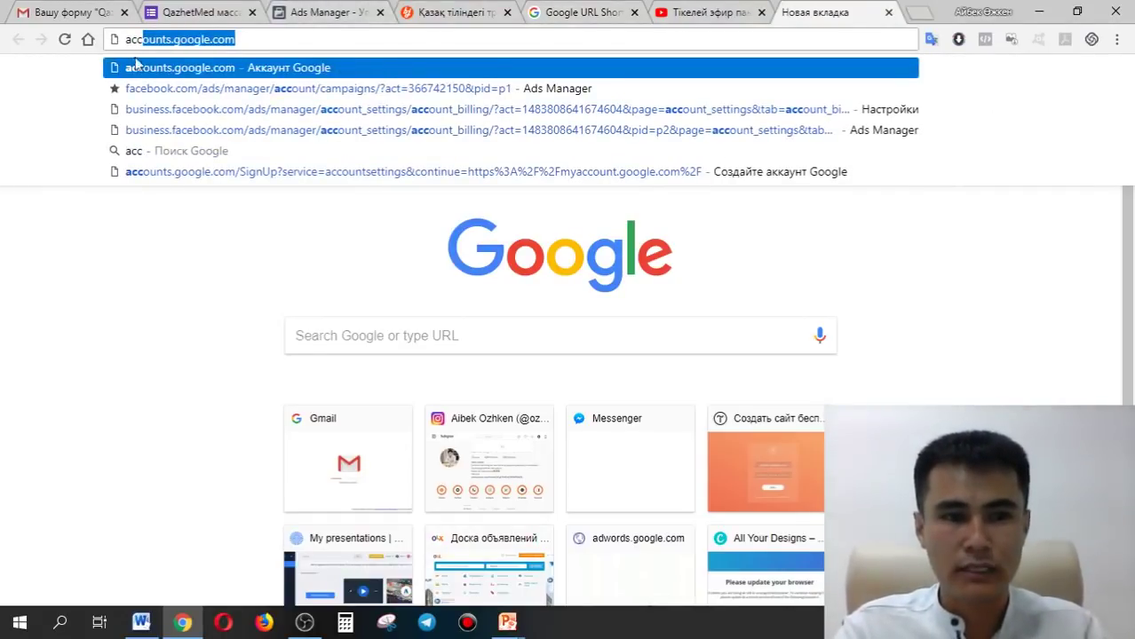
{"action": "key", "text": "Return"}
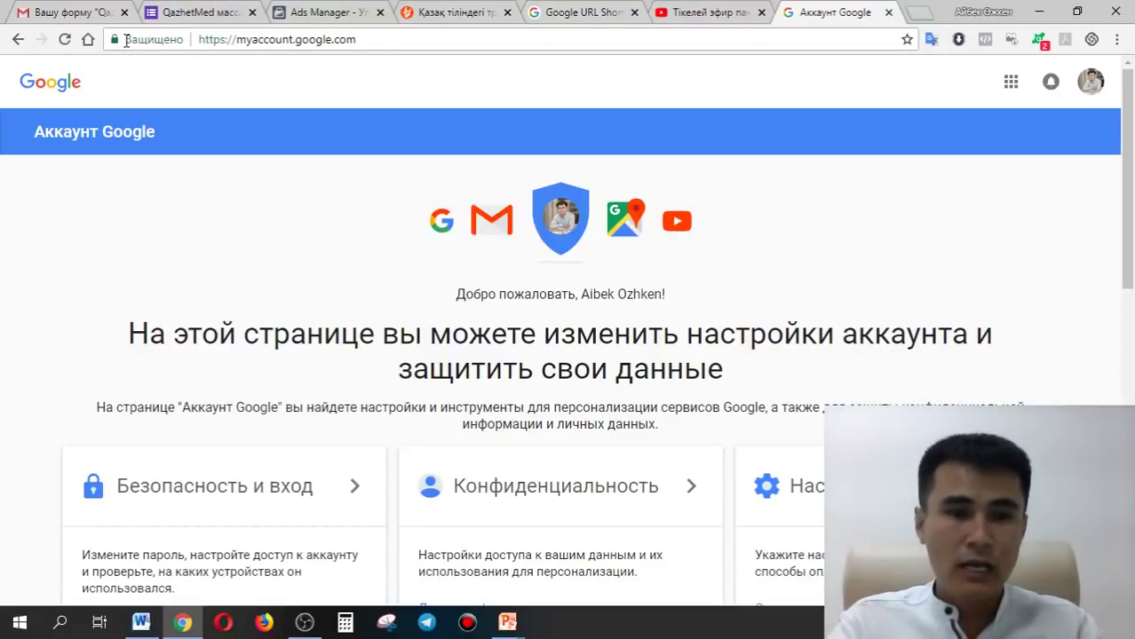
{"action": "left_click", "coordinate": [768, 42]}
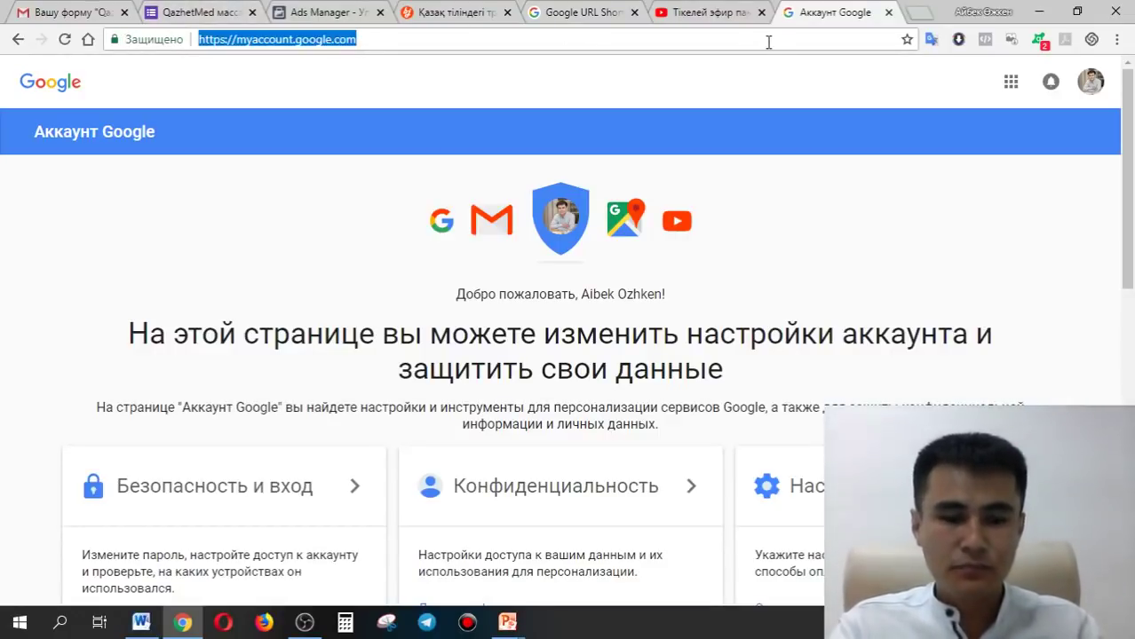
{"action": "type", "text": "forms"}
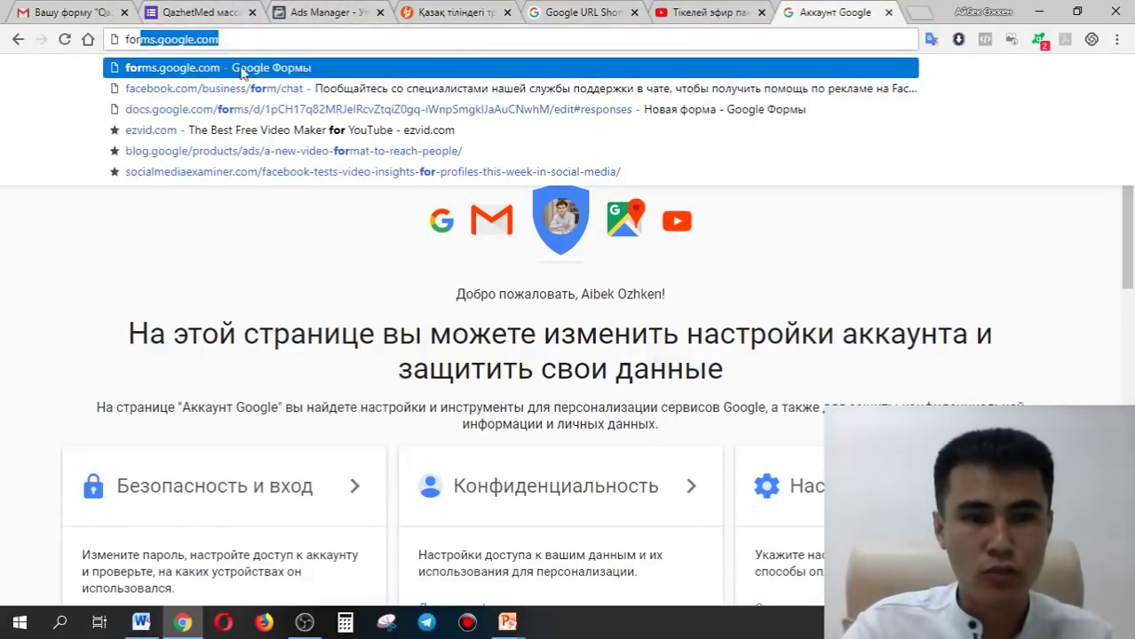
Load forms.google.com and start a new blank (Чистый) form
{"action": "key", "text": "Return"}
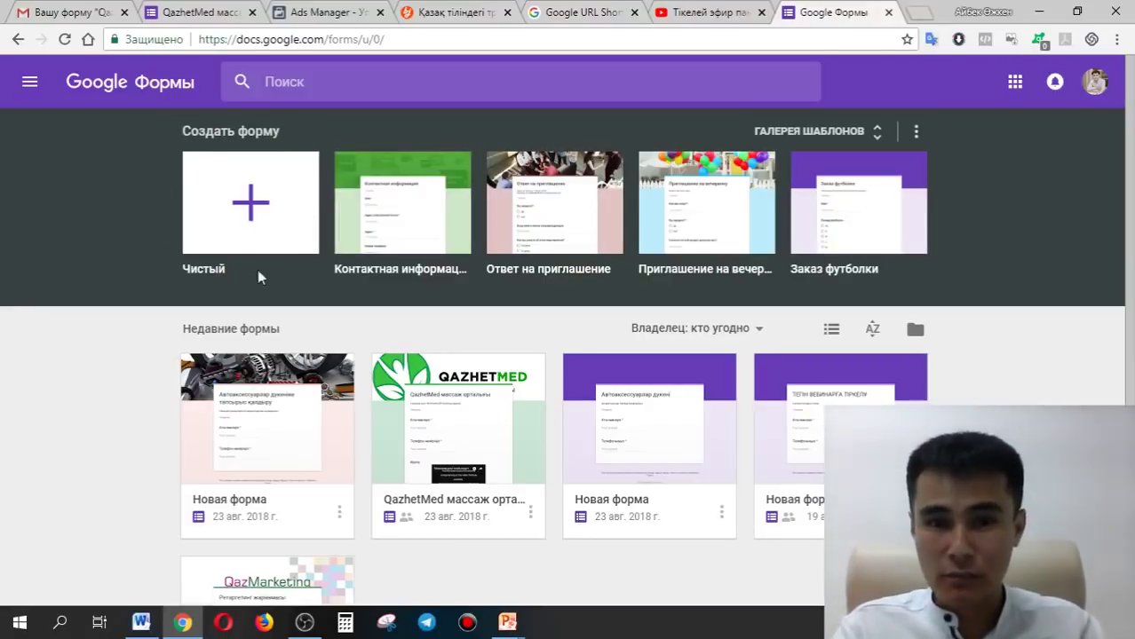
{"action": "left_click", "coordinate": [251, 206]}
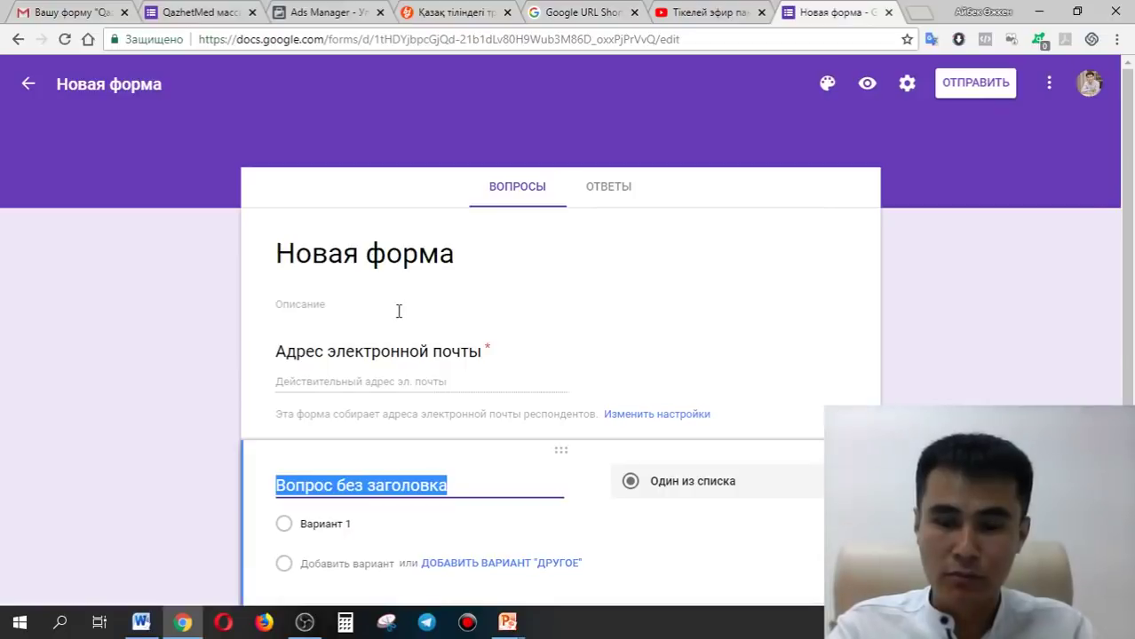
Turn off 'Собирать адреса электронной почты' in the form settings and save
{"action": "left_click", "coordinate": [635, 419]}
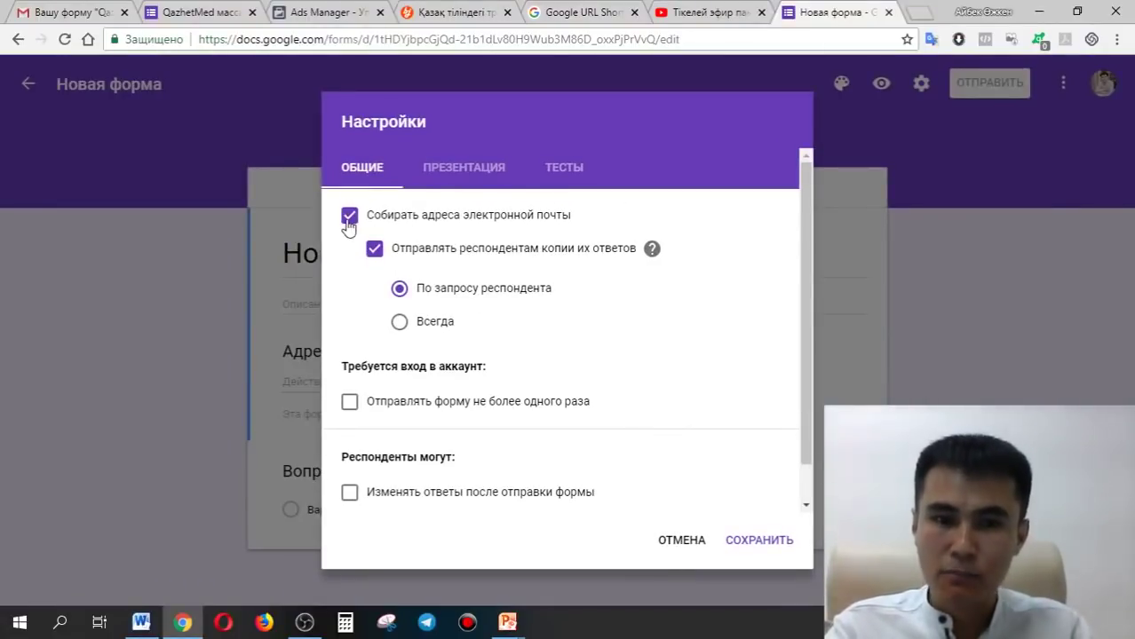
{"action": "left_click", "coordinate": [349, 217]}
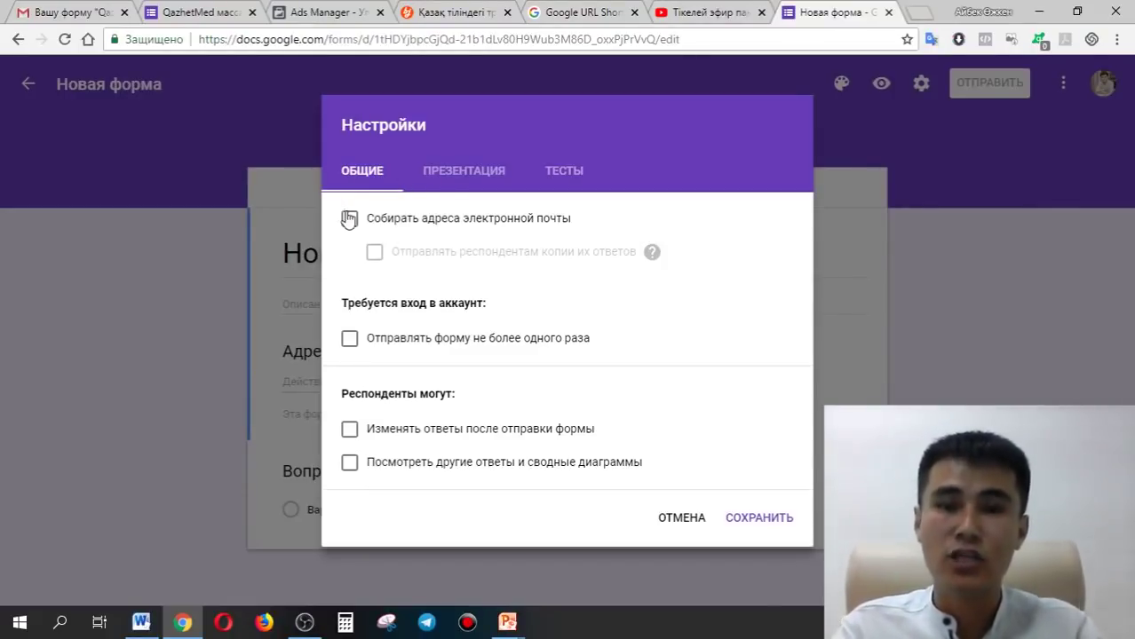
{"action": "left_click", "coordinate": [761, 521]}
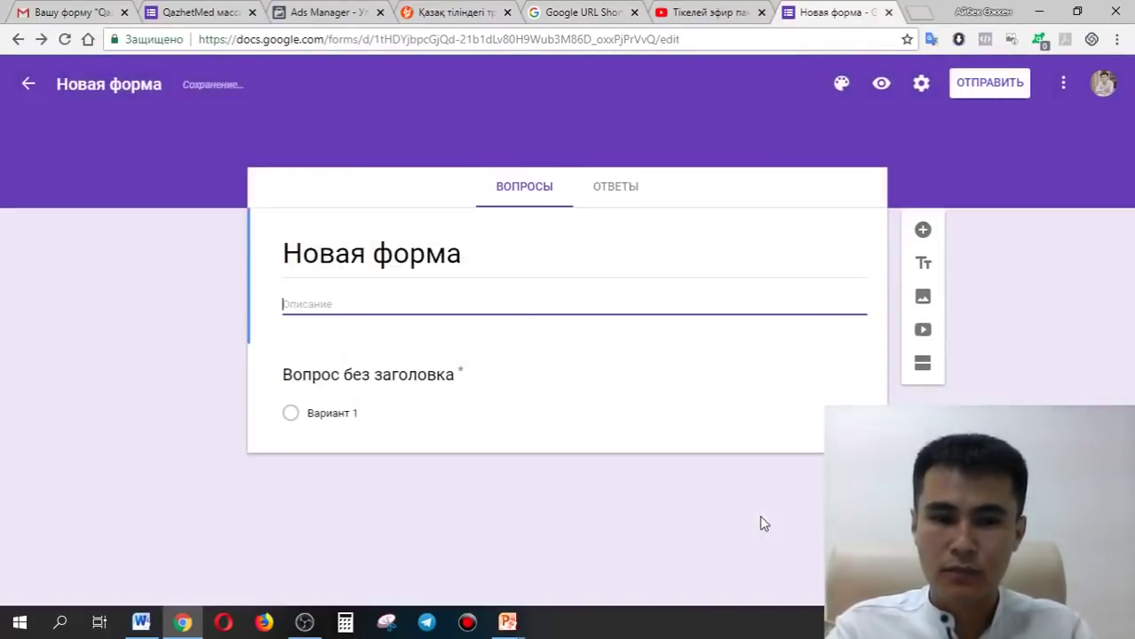
Title the form 'Автотауарлар' with description 'Автоаксессуарлар дүкенінің формасы'
{"action": "left_click_drag", "start_coordinate": [282, 255], "coordinate": [388, 255]}
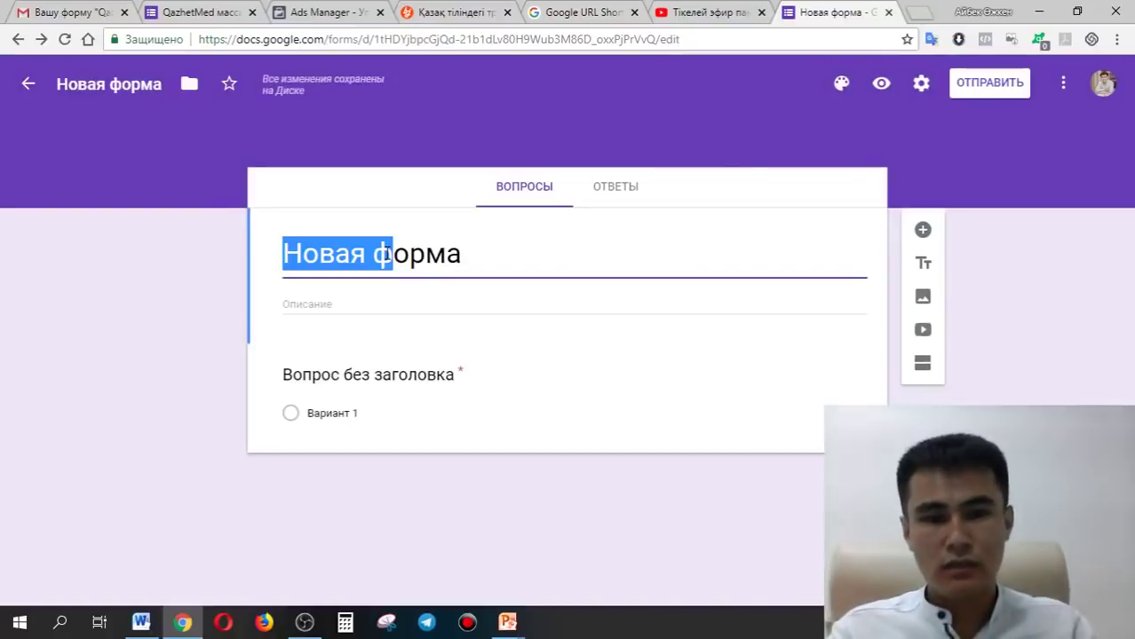
{"action": "key", "text": "ctrl+a"}
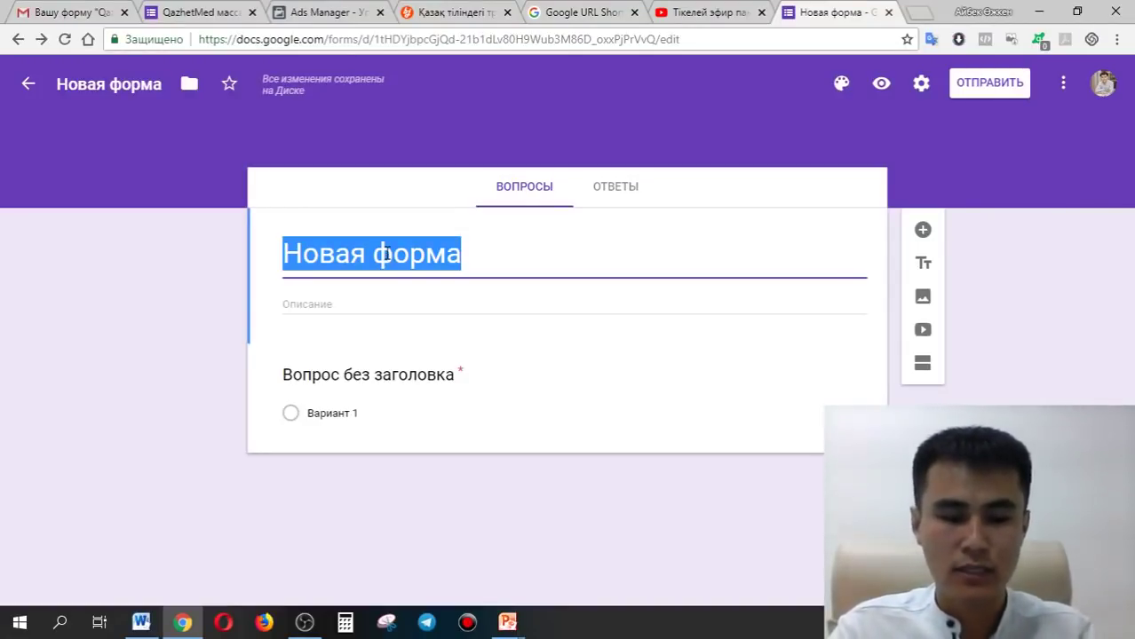
{"action": "type", "text": "Автотауарлар"}
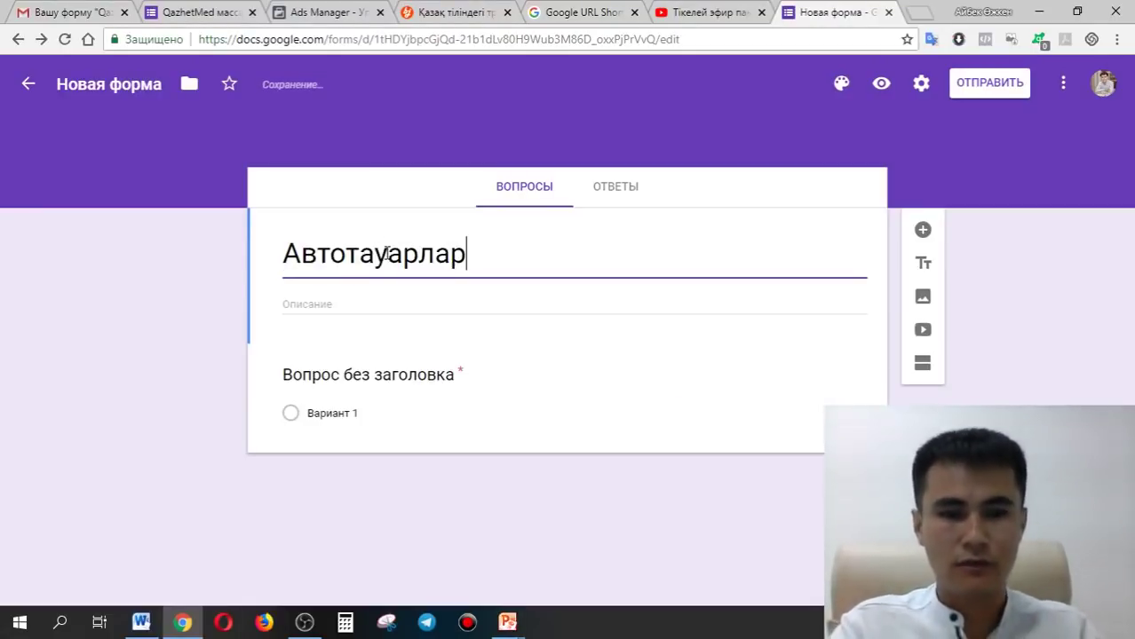
{"action": "left_click", "coordinate": [392, 299]}
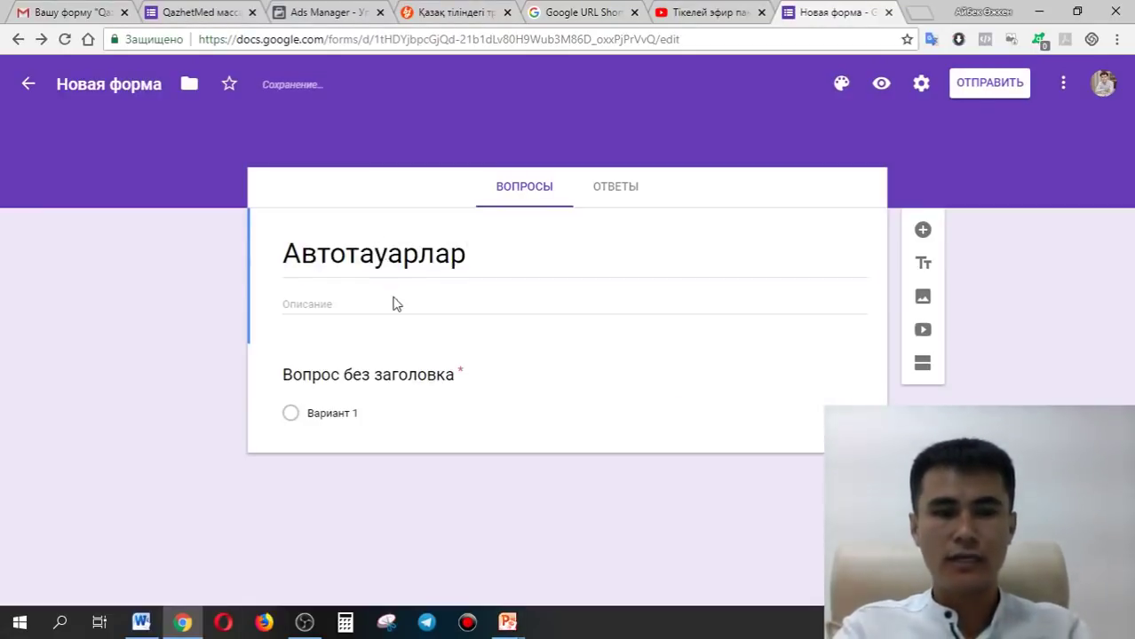
{"action": "left_click", "coordinate": [319, 301]}
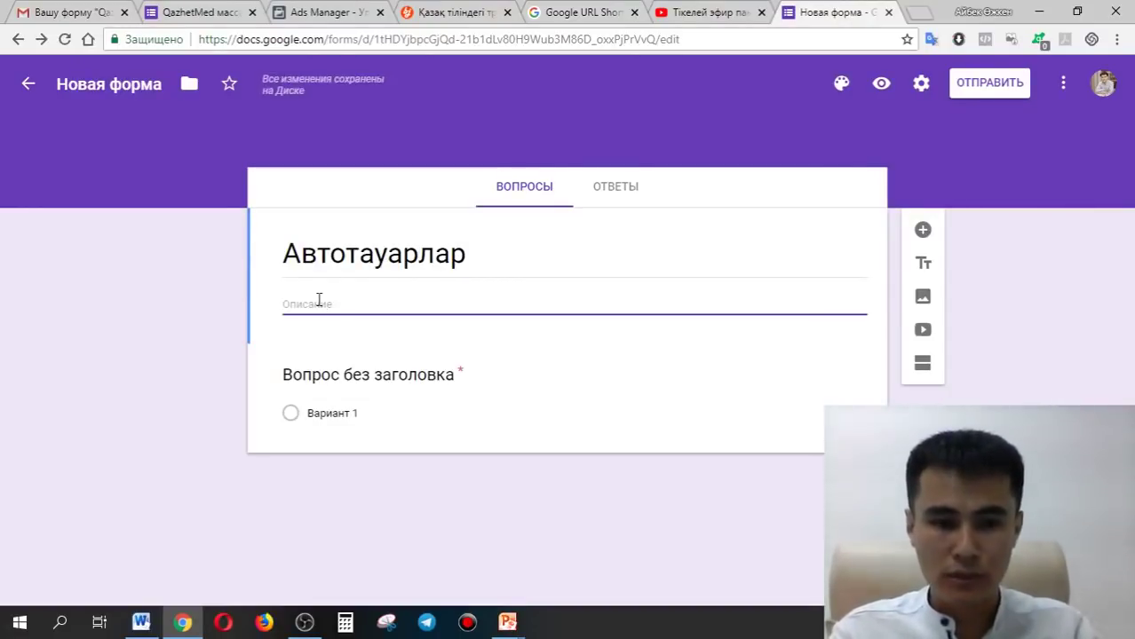
{"action": "type", "text": "Авто"}
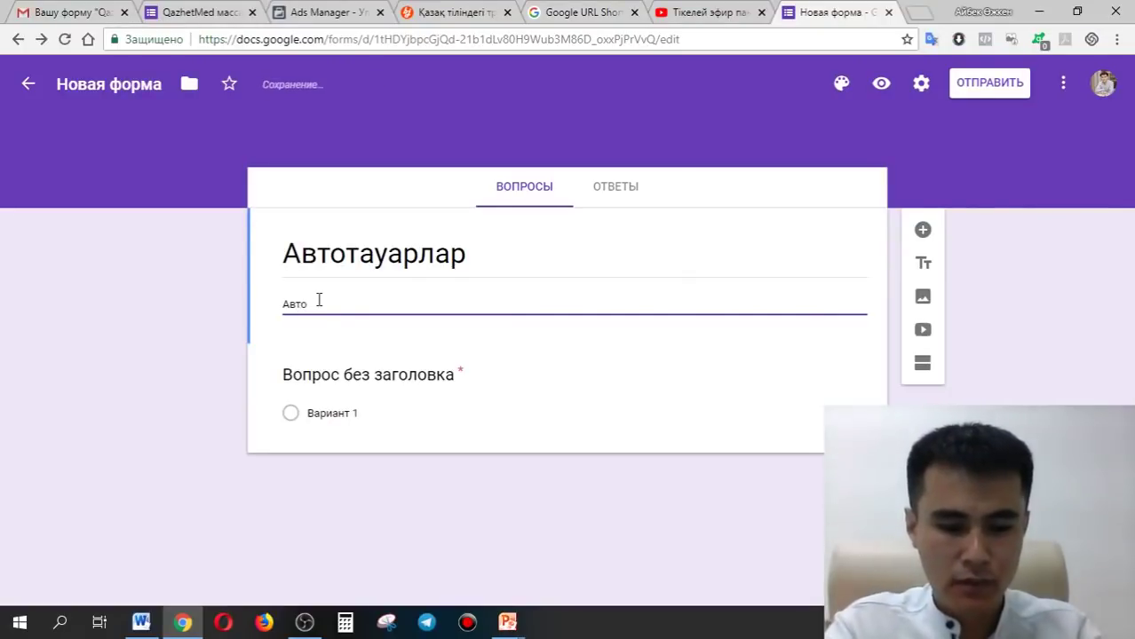
{"action": "type", "text": "аксессу"}
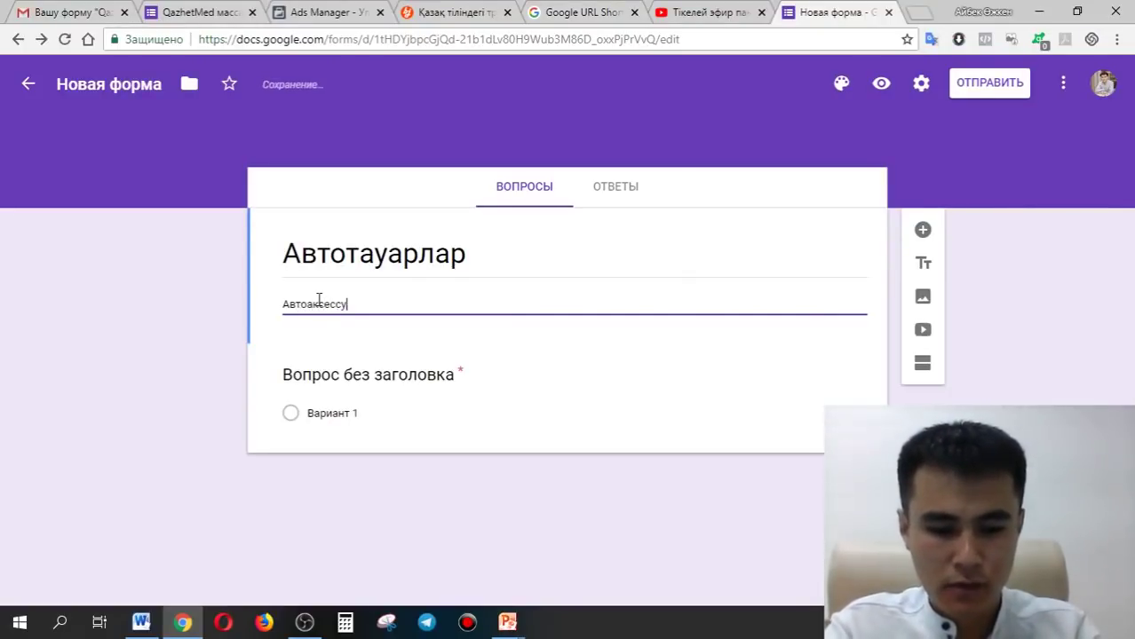
{"action": "type", "text": "арлар дү"}
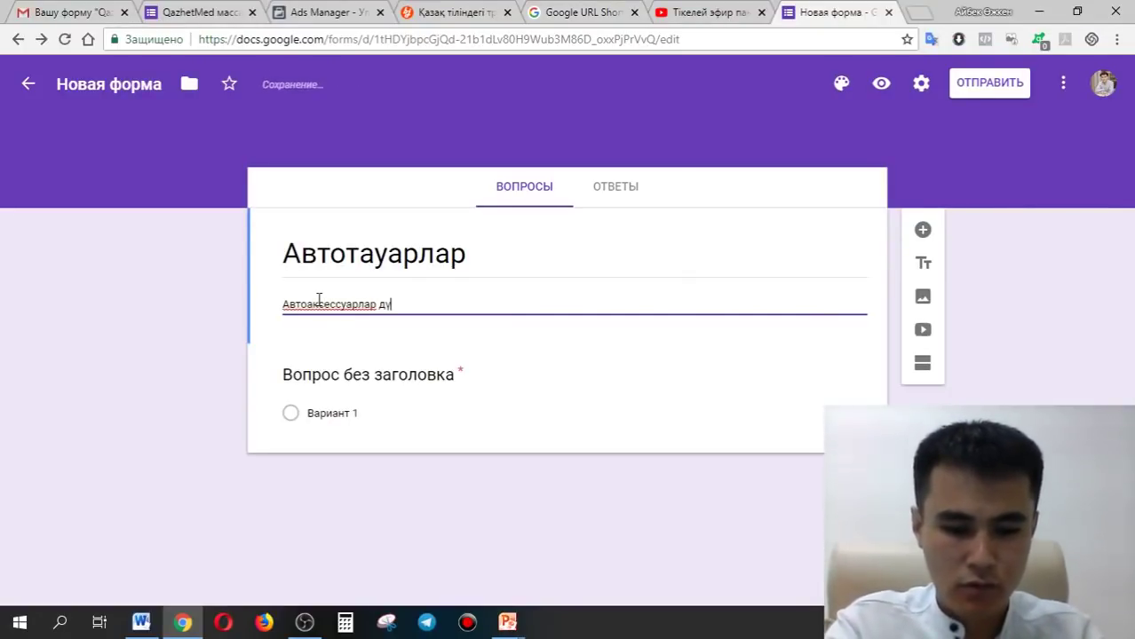
{"action": "type", "text": "кенінің ф"}
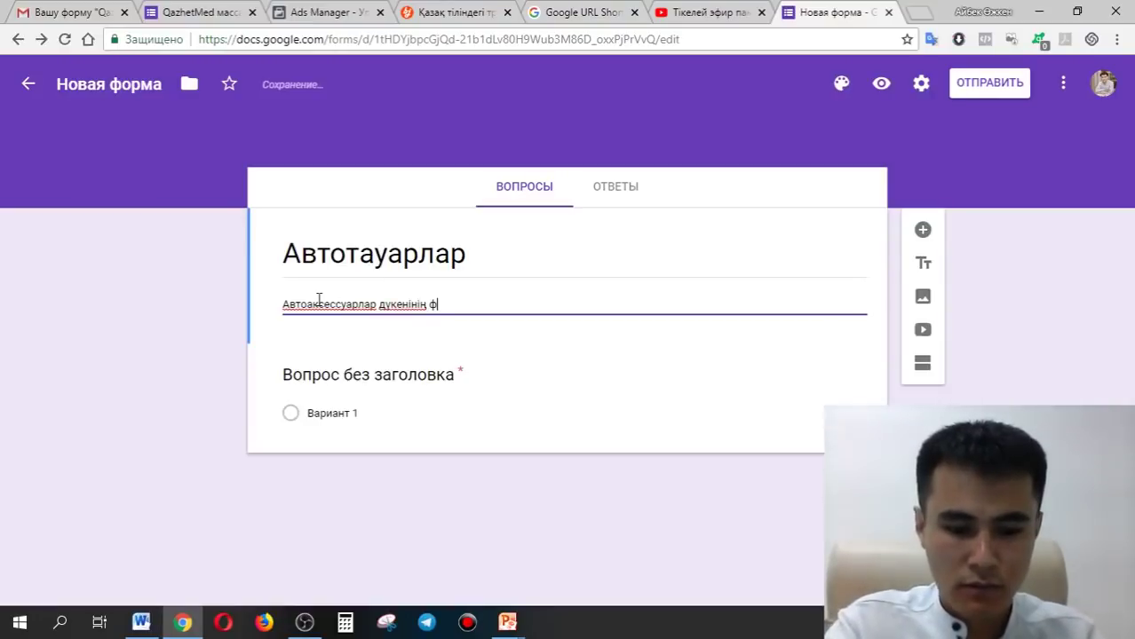
{"action": "type", "text": "ормасы"}
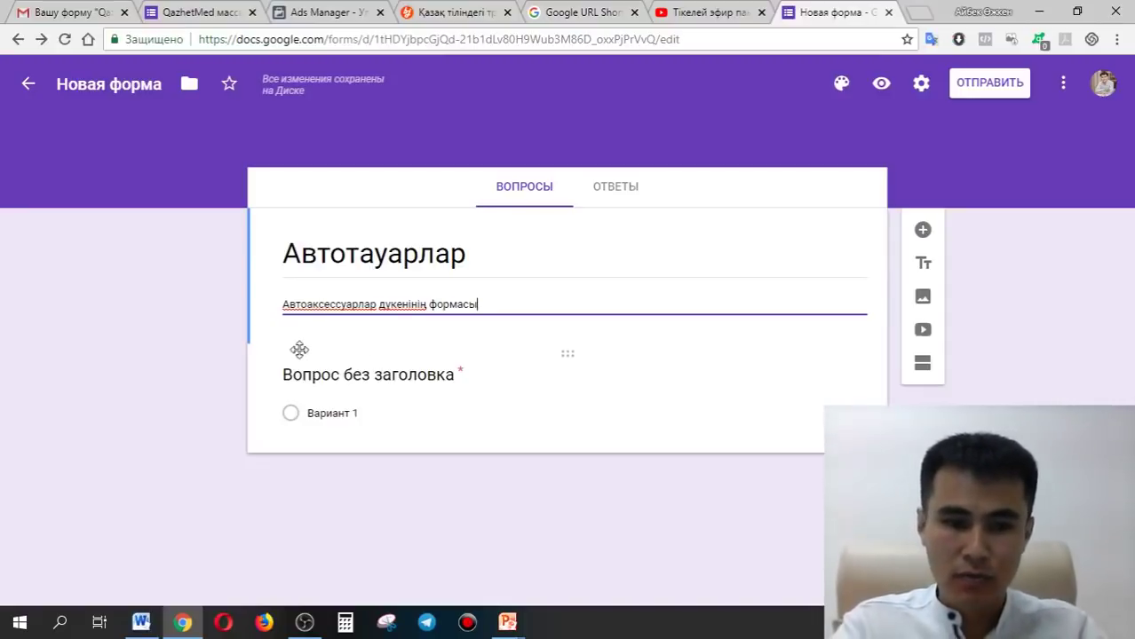
{"action": "left_click", "coordinate": [410, 373]}
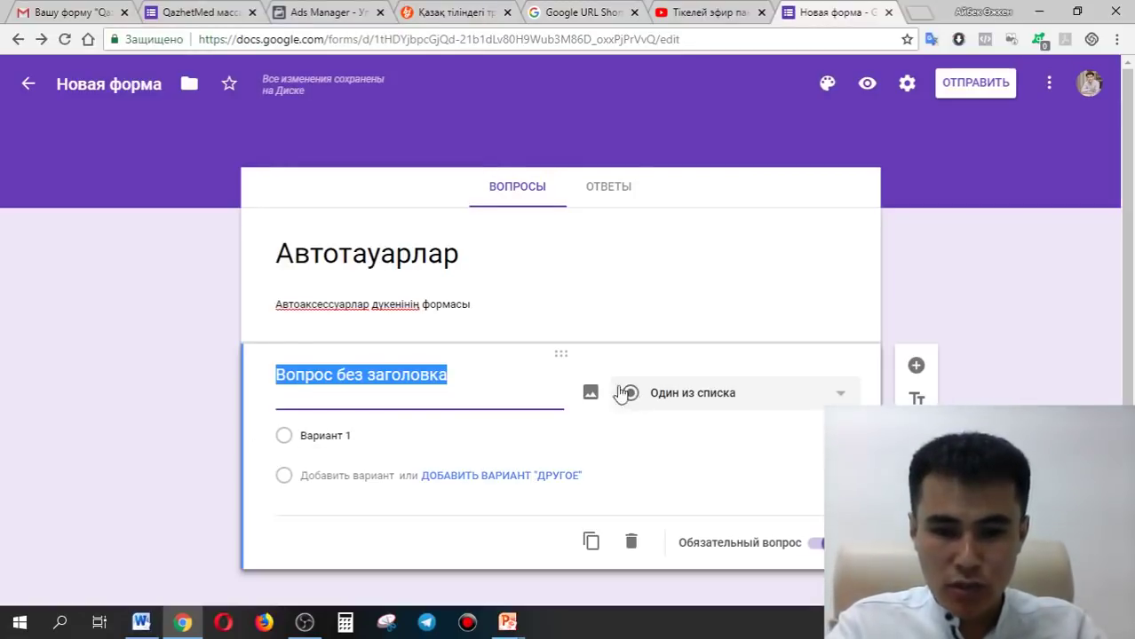
Make the first question a required short-answer 'Аты-жөніңіз' and add another question
{"action": "left_click", "coordinate": [839, 400]}
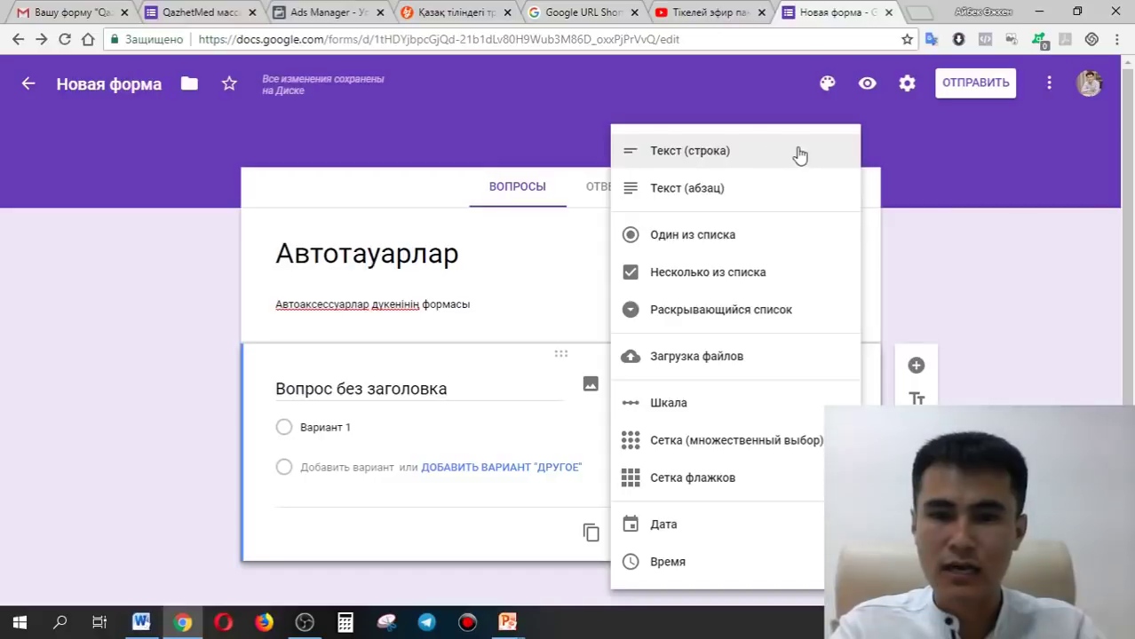
{"action": "left_click", "coordinate": [701, 151]}
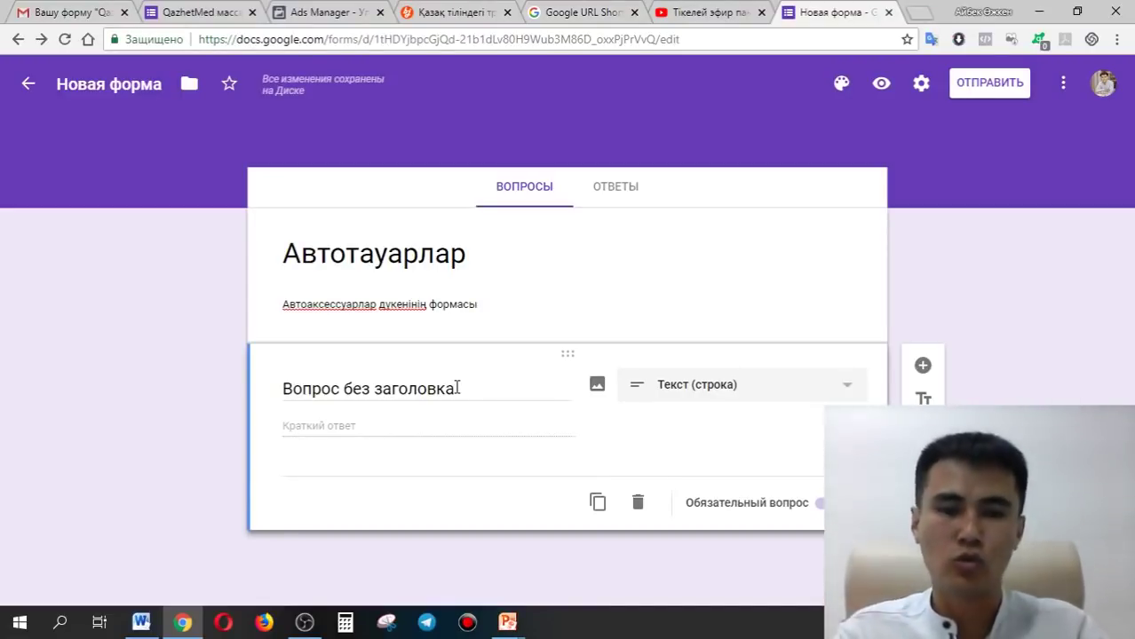
{"action": "left_click", "coordinate": [482, 388]}
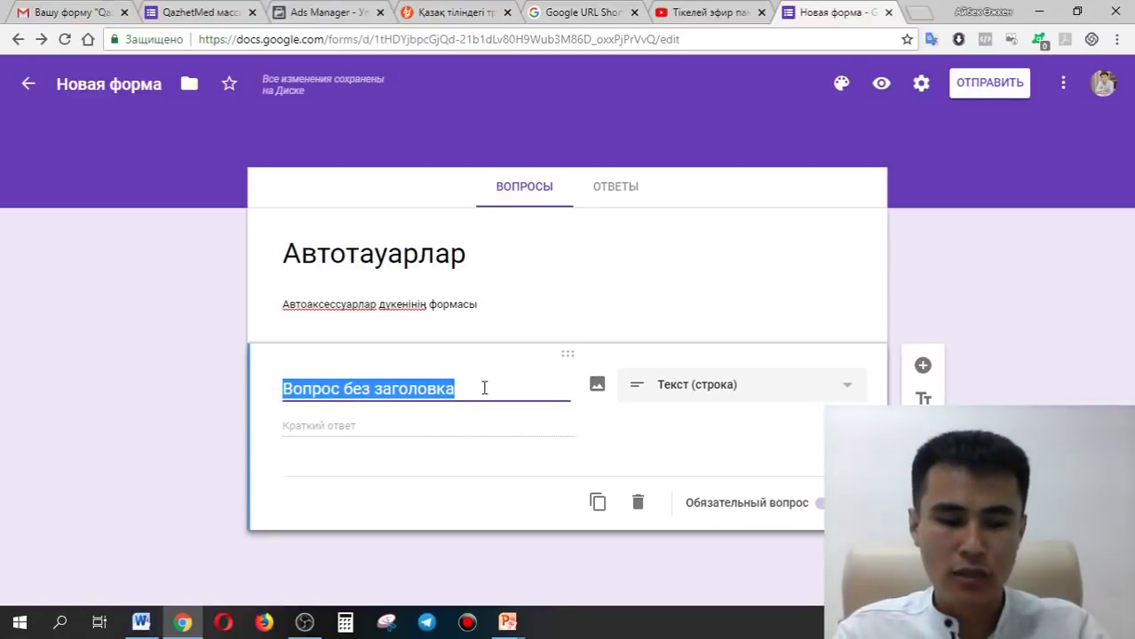
{"action": "type", "text": "Аты-ж"}
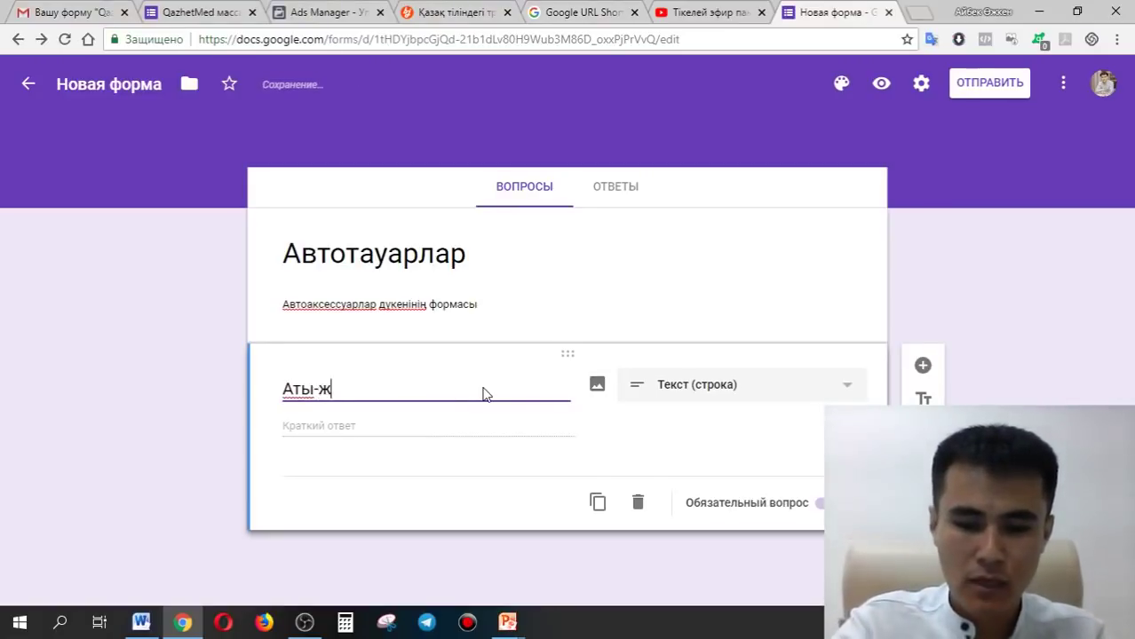
{"action": "type", "text": "өніңіз"}
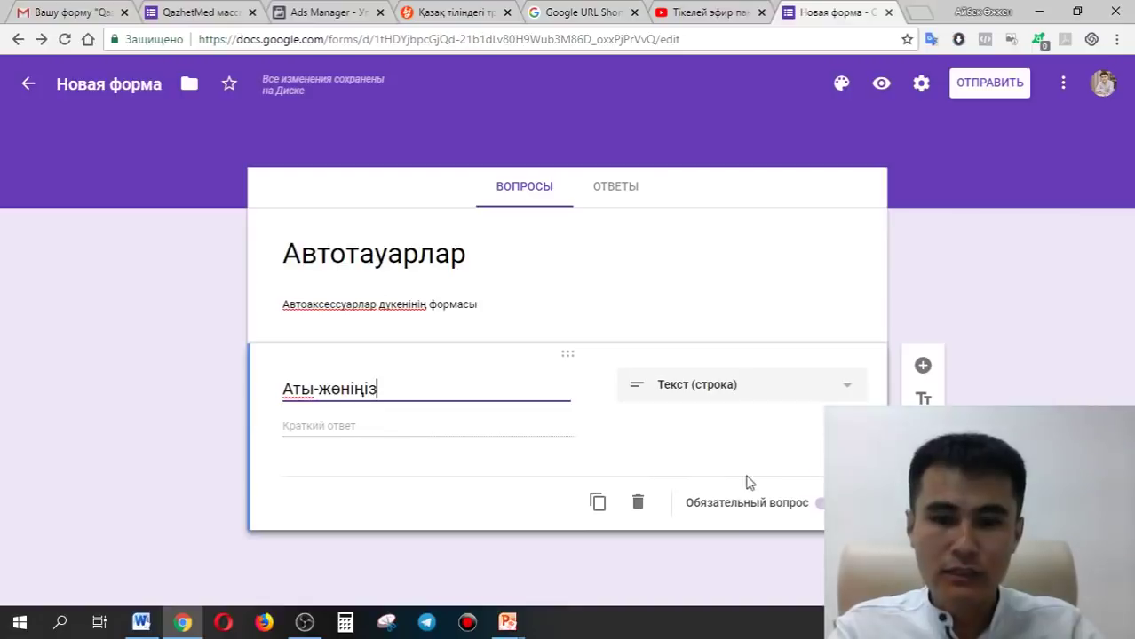
{"action": "left_click", "coordinate": [831, 503]}
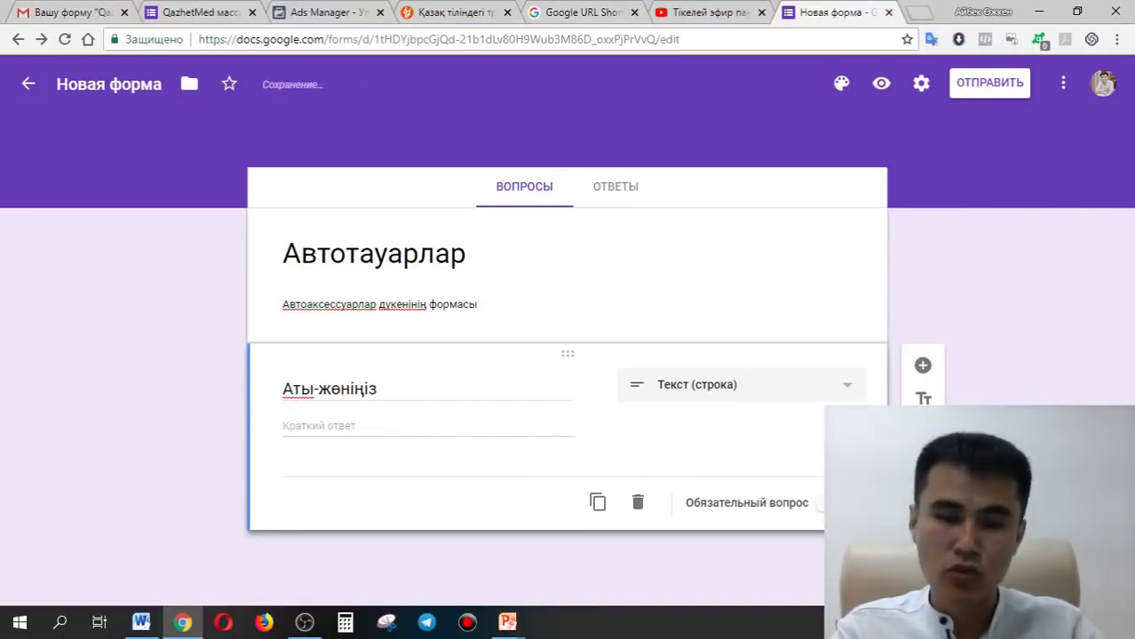
{"action": "left_click", "coordinate": [832, 503]}
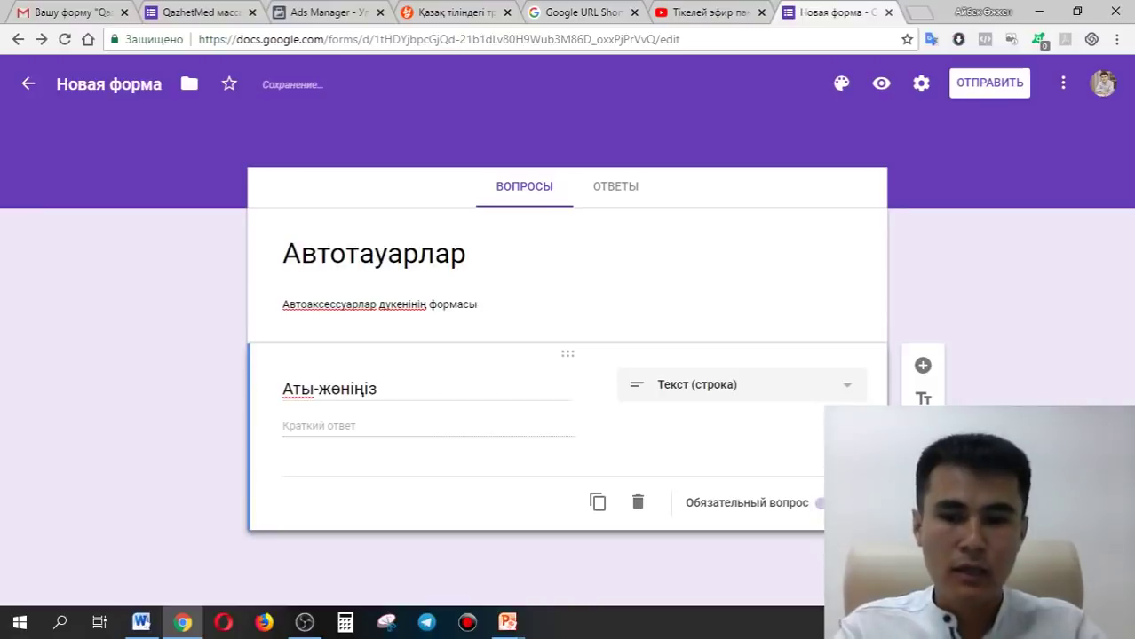
{"action": "left_click", "coordinate": [922, 365]}
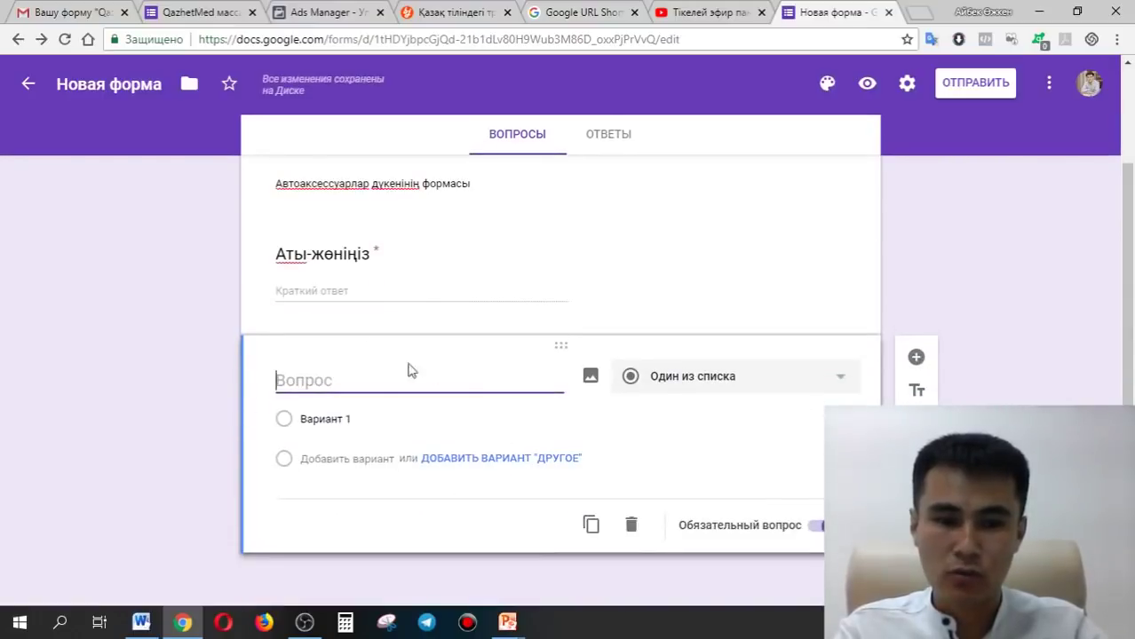
Make the second question a short-answer 'Телефон Нөміріңіз' field
{"action": "type", "text": "Т"}
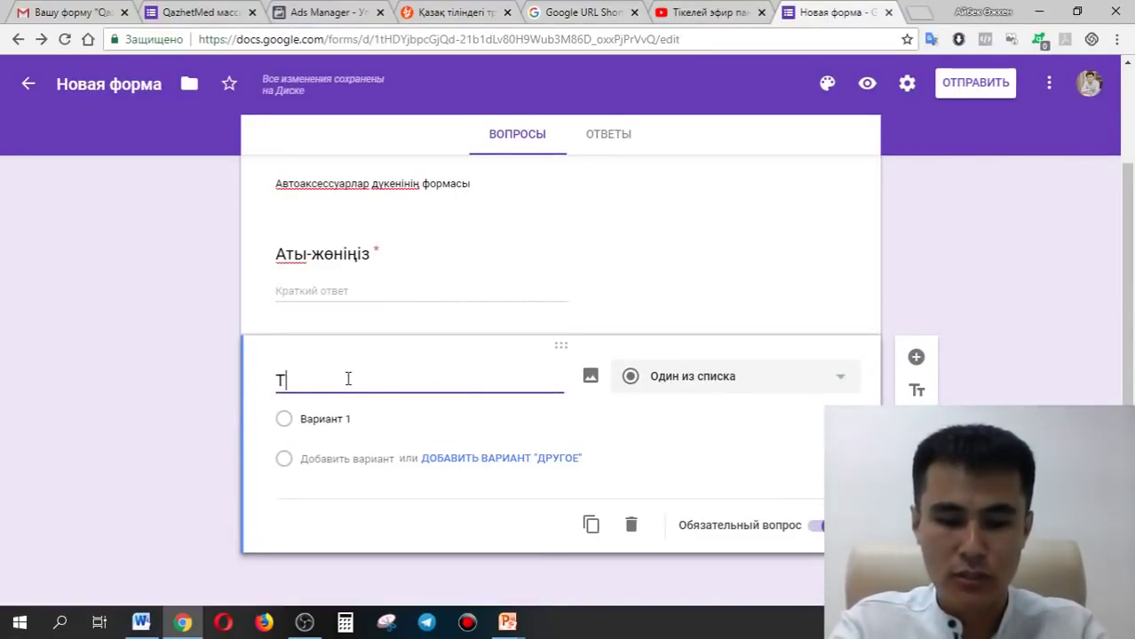
{"action": "type", "text": "елефон Нөміріңіз"}
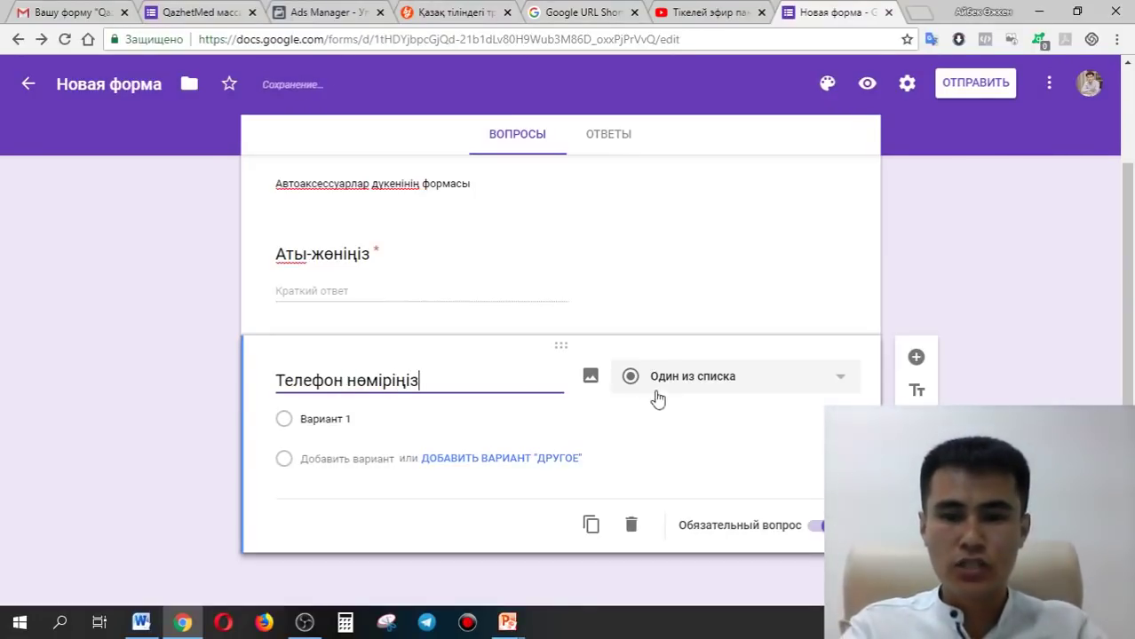
{"action": "left_click", "coordinate": [692, 378]}
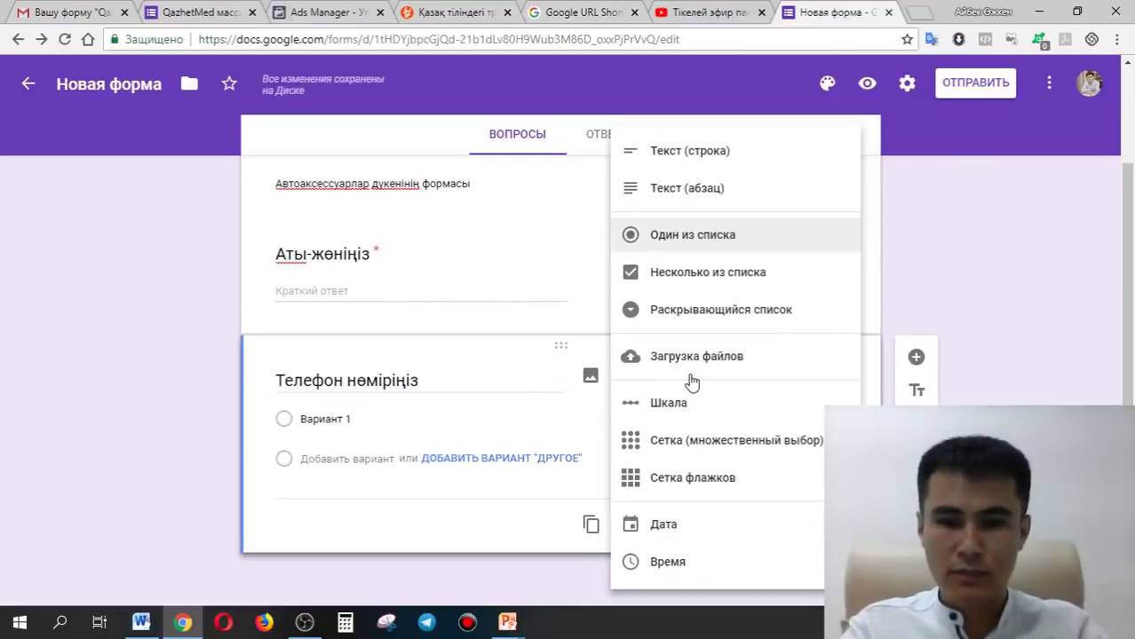
{"action": "left_click", "coordinate": [686, 156]}
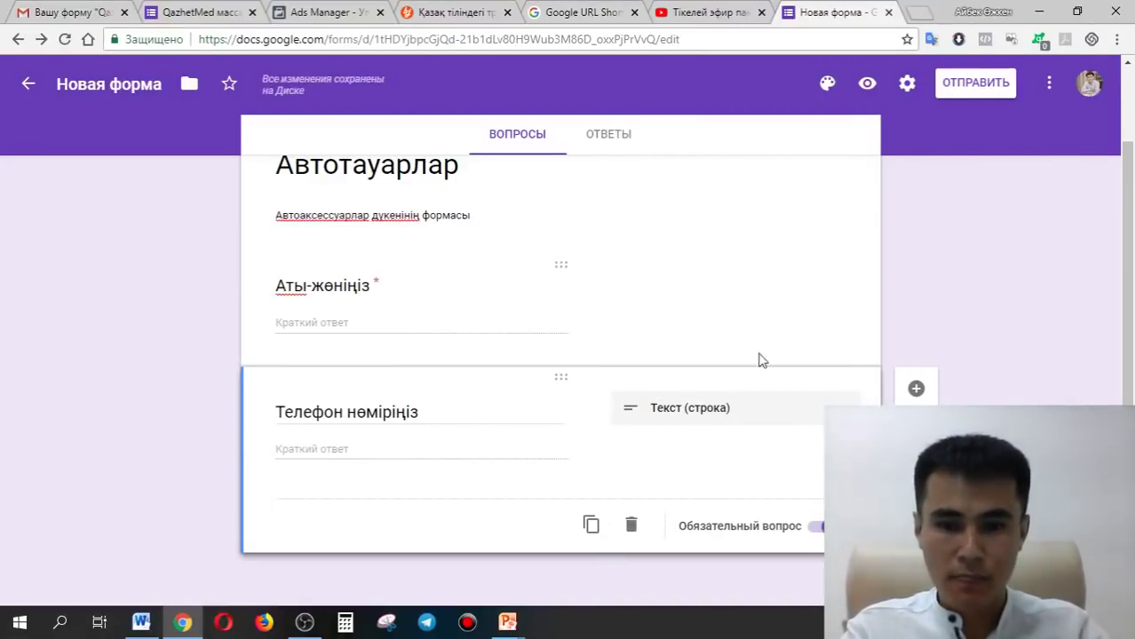
{"action": "scroll", "coordinate": [786, 322], "scroll_direction": "up", "scroll_amount": 1}
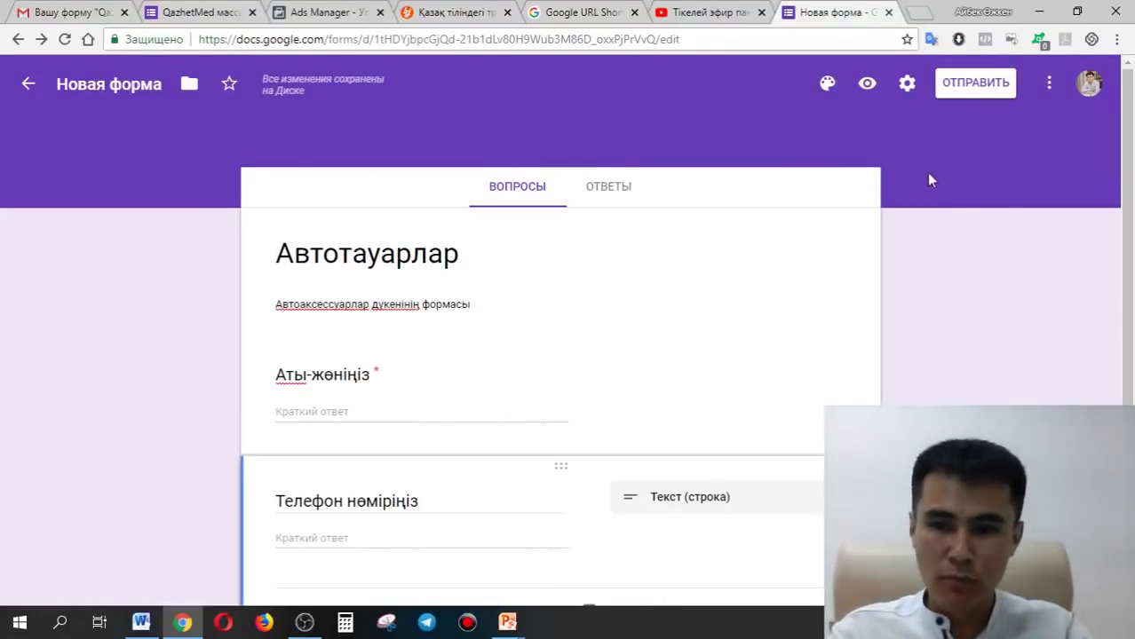
{"action": "left_click", "coordinate": [828, 84]}
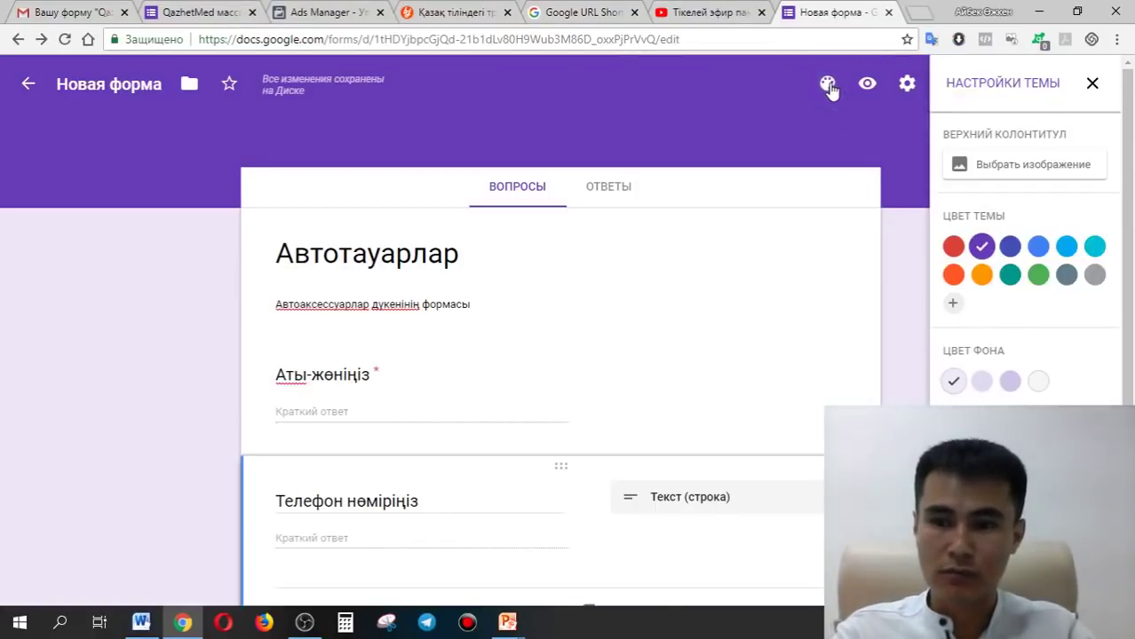
Set the header to Parts-Banner-2.jpg from the March 31, 2018 album, cropped slightly upward
{"action": "left_click", "coordinate": [1011, 170]}
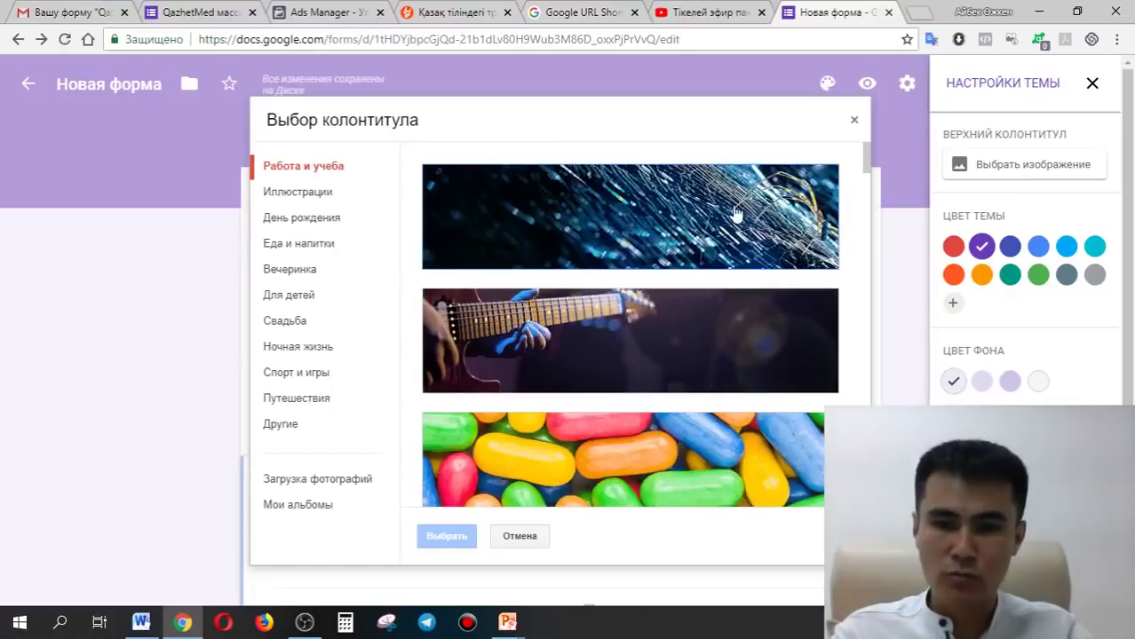
{"action": "scroll", "coordinate": [732, 396], "scroll_direction": "down", "scroll_amount": 4}
{"action": "scroll", "coordinate": [730, 394], "scroll_direction": "up", "scroll_amount": 2}
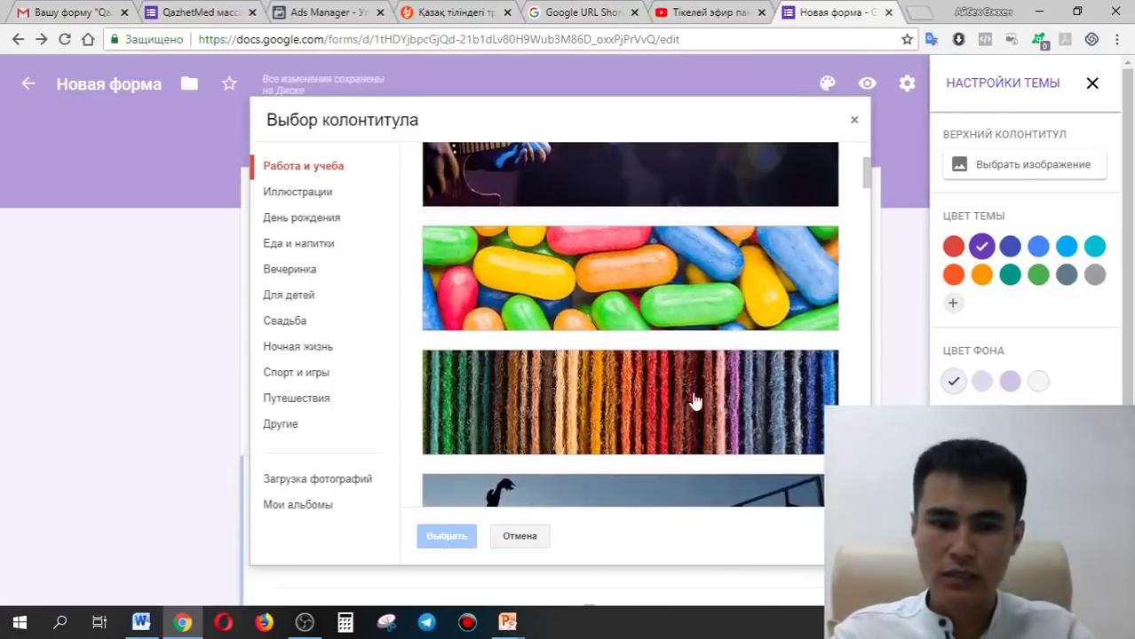
{"action": "left_click", "coordinate": [298, 507]}
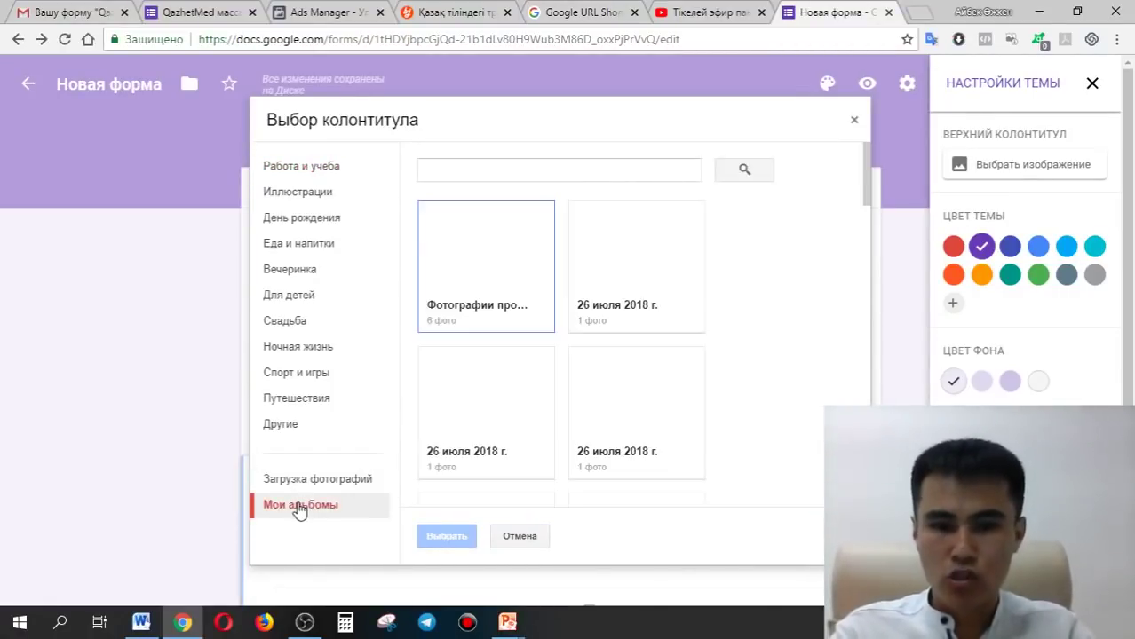
{"action": "scroll", "coordinate": [646, 360], "scroll_direction": "down", "scroll_amount": 5}
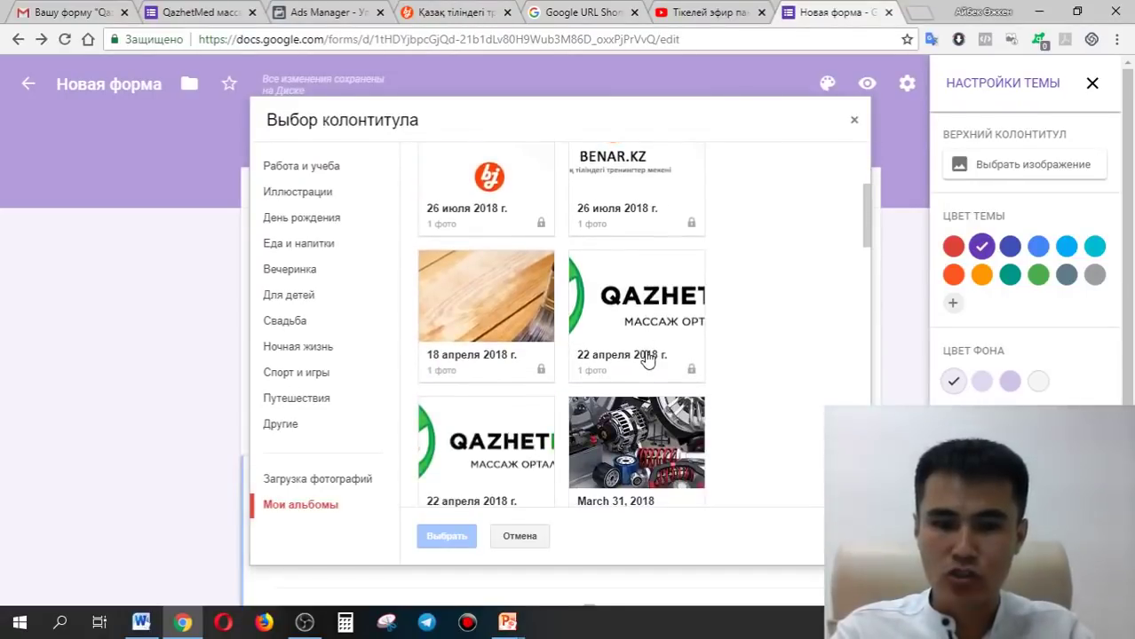
{"action": "left_click", "coordinate": [644, 203]}
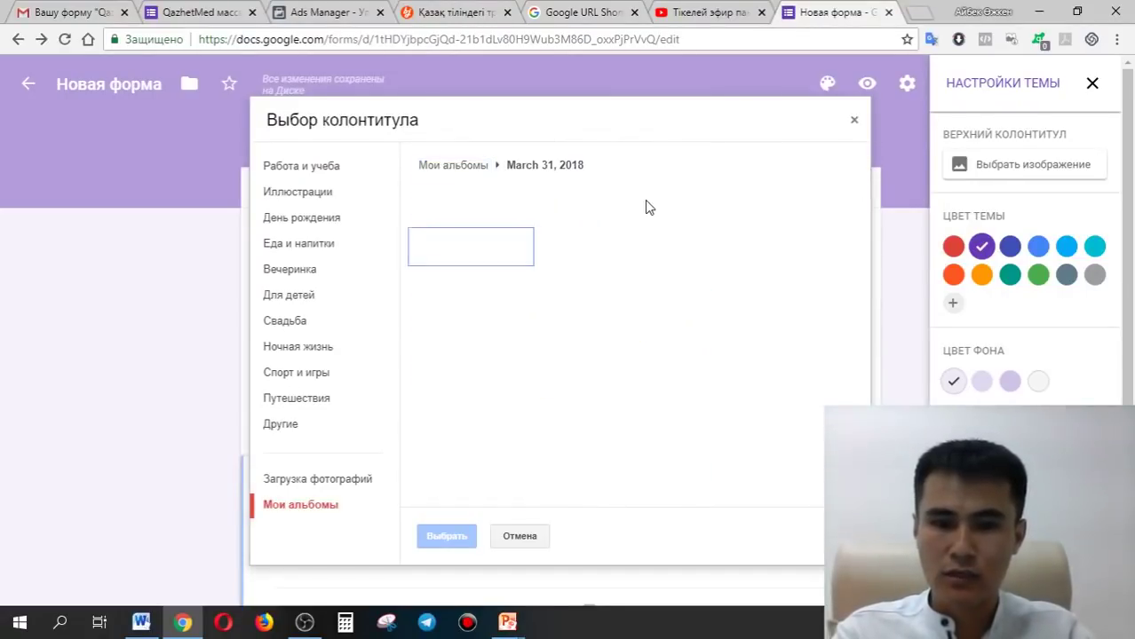
{"action": "left_click", "coordinate": [520, 263]}
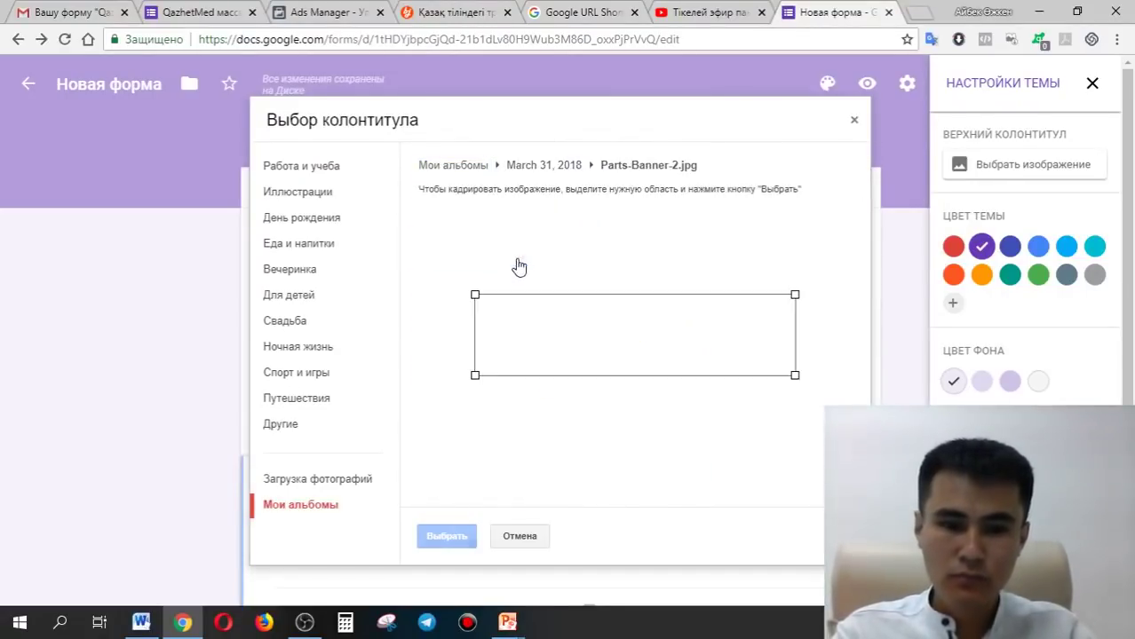
{"action": "left_click_drag", "start_coordinate": [559, 326], "coordinate": [560, 317]}
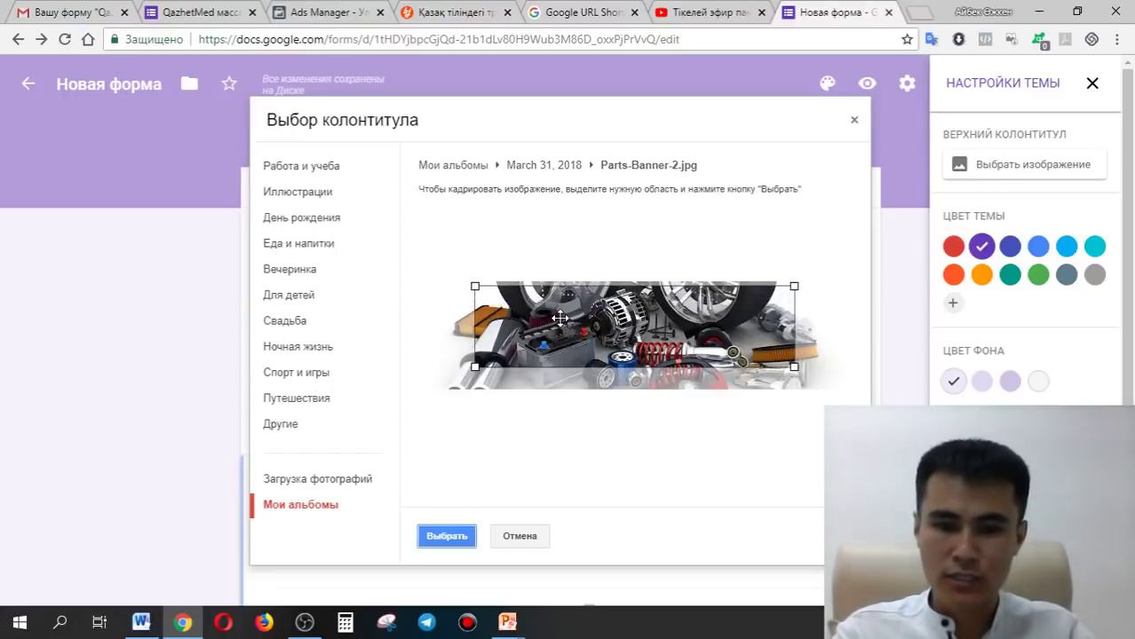
{"action": "left_click", "coordinate": [447, 536]}
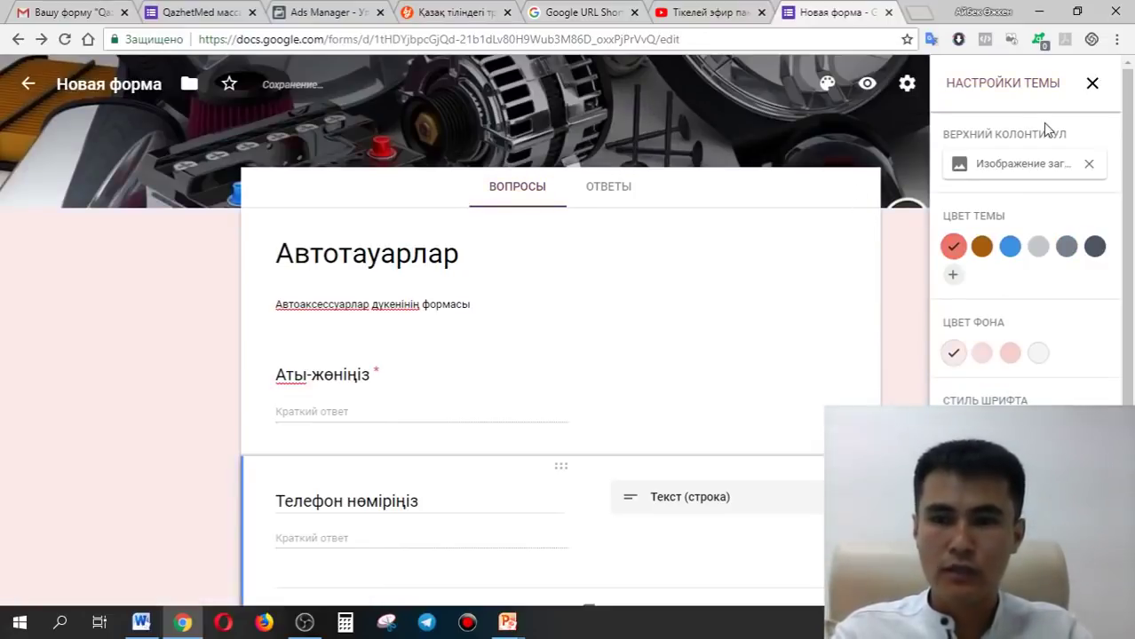
{"action": "left_click", "coordinate": [1093, 84]}
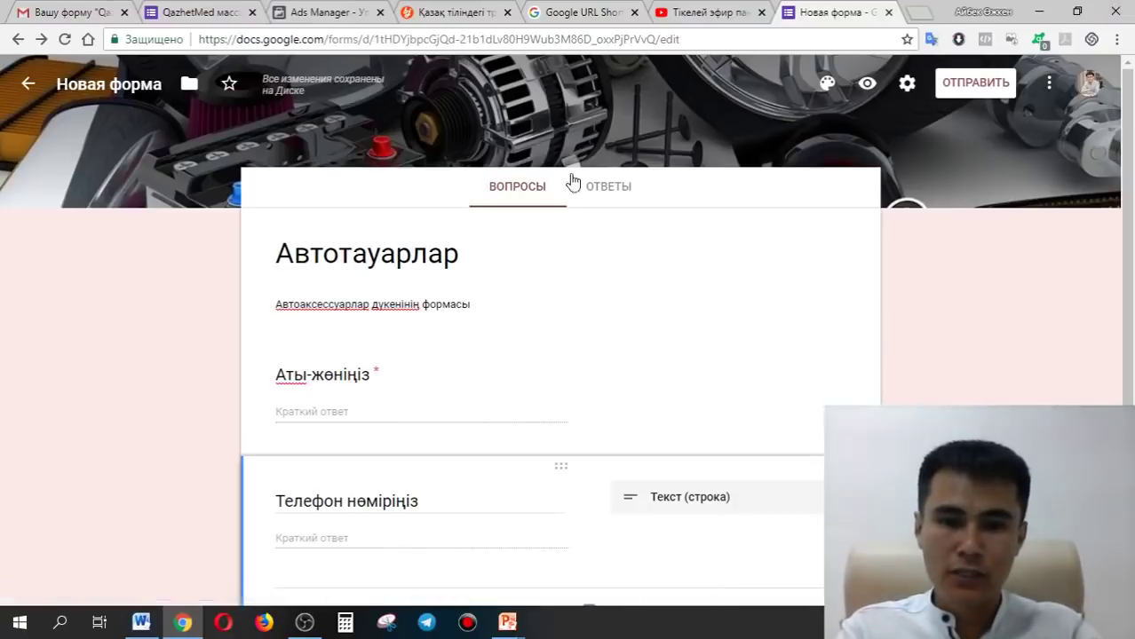
Enable e-mail notifications for new responses from the form's Ответы menu
{"action": "left_click", "coordinate": [604, 188]}
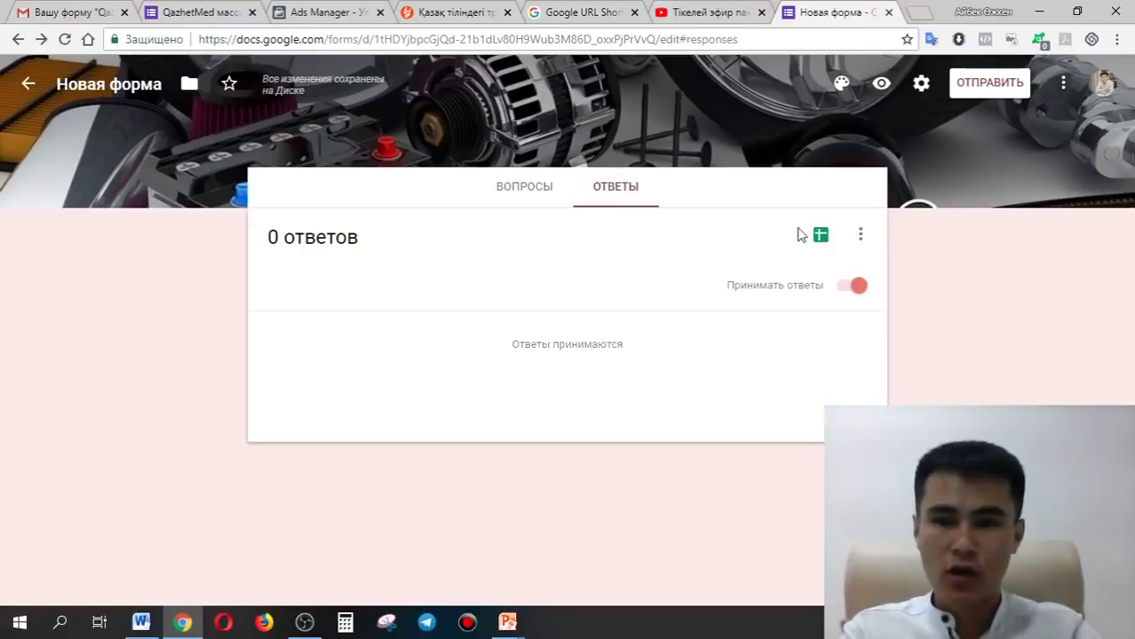
{"action": "left_click", "coordinate": [863, 236]}
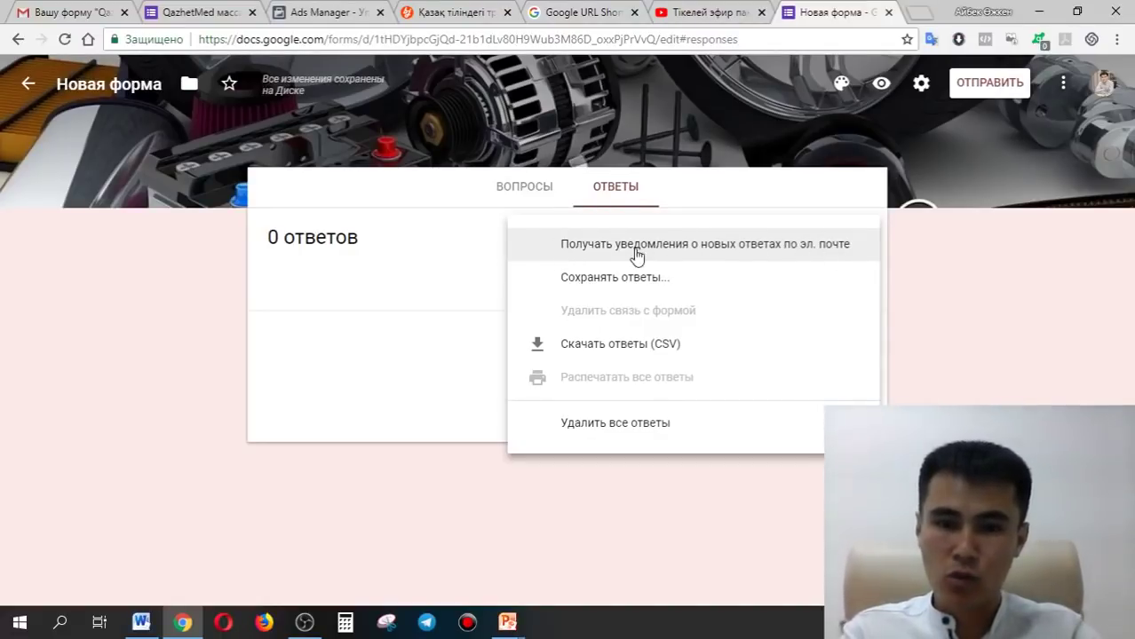
{"action": "left_click", "coordinate": [749, 252]}
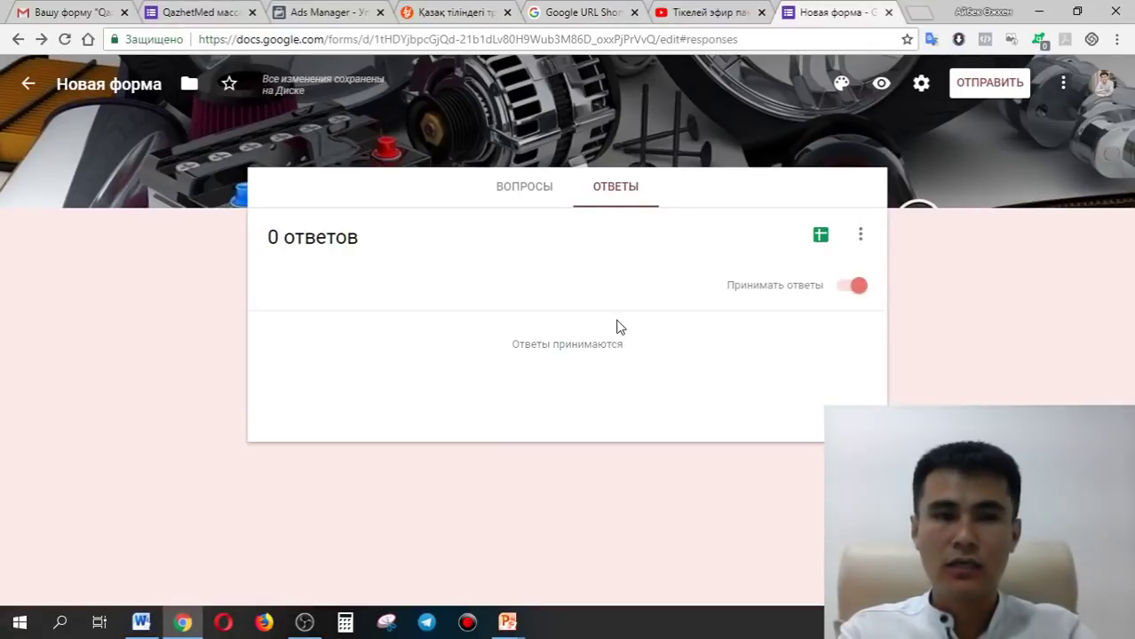
{"action": "left_click", "coordinate": [80, 13]}
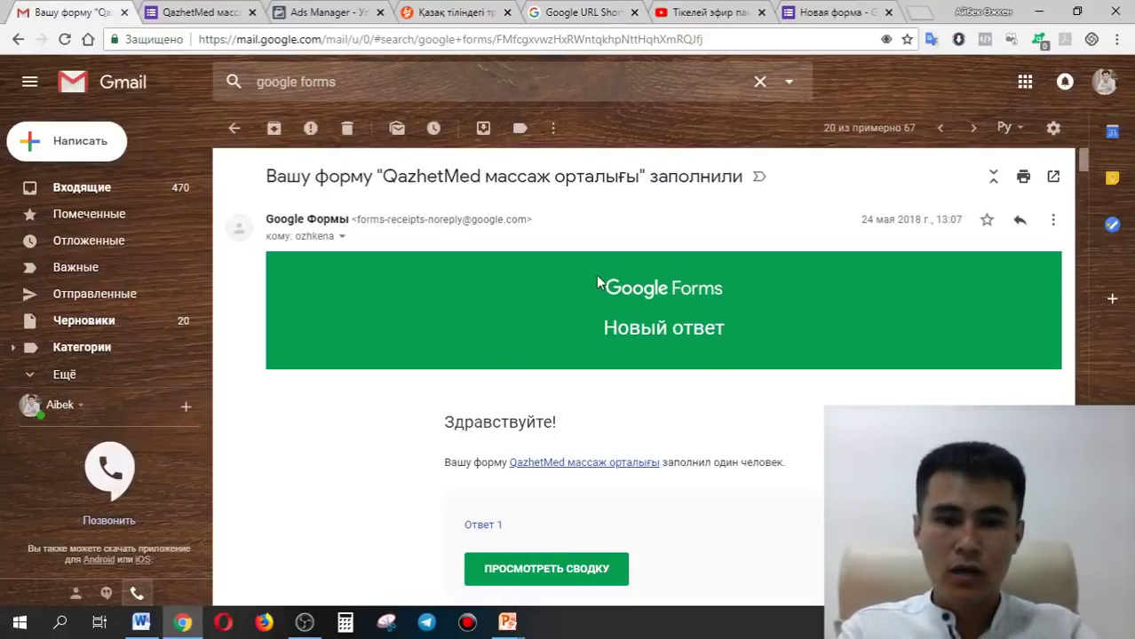
Read the QazhetMed 'Новый ответ' notification e-mail in Gmail
{"action": "left_click_drag", "start_coordinate": [266, 176], "coordinate": [757, 182]}
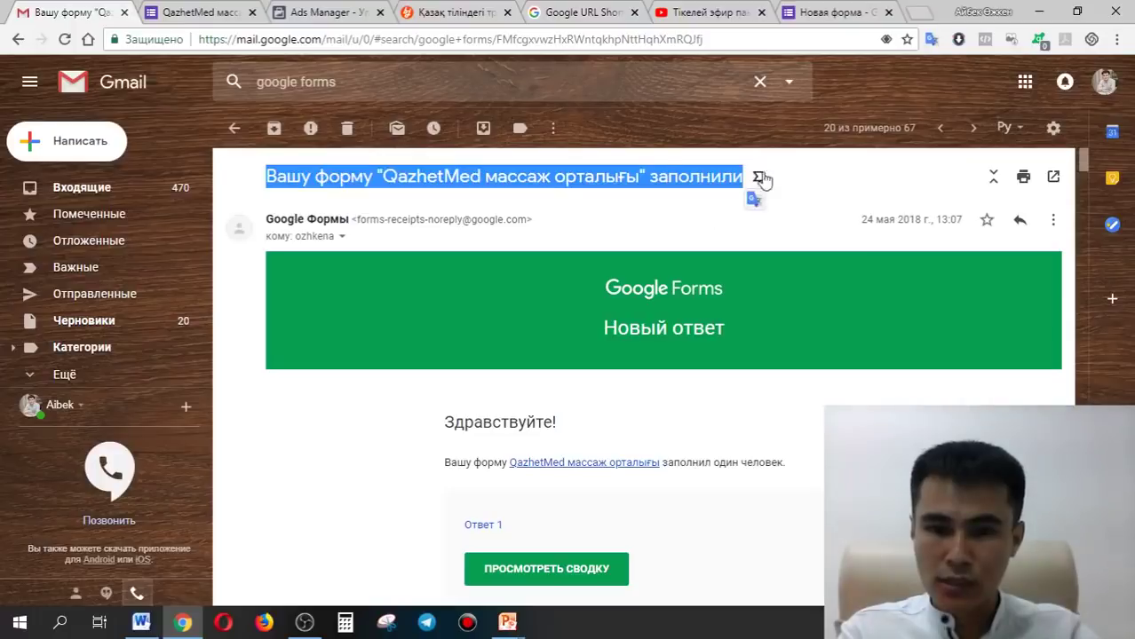
{"action": "scroll", "coordinate": [684, 351], "scroll_direction": "down", "scroll_amount": 2}
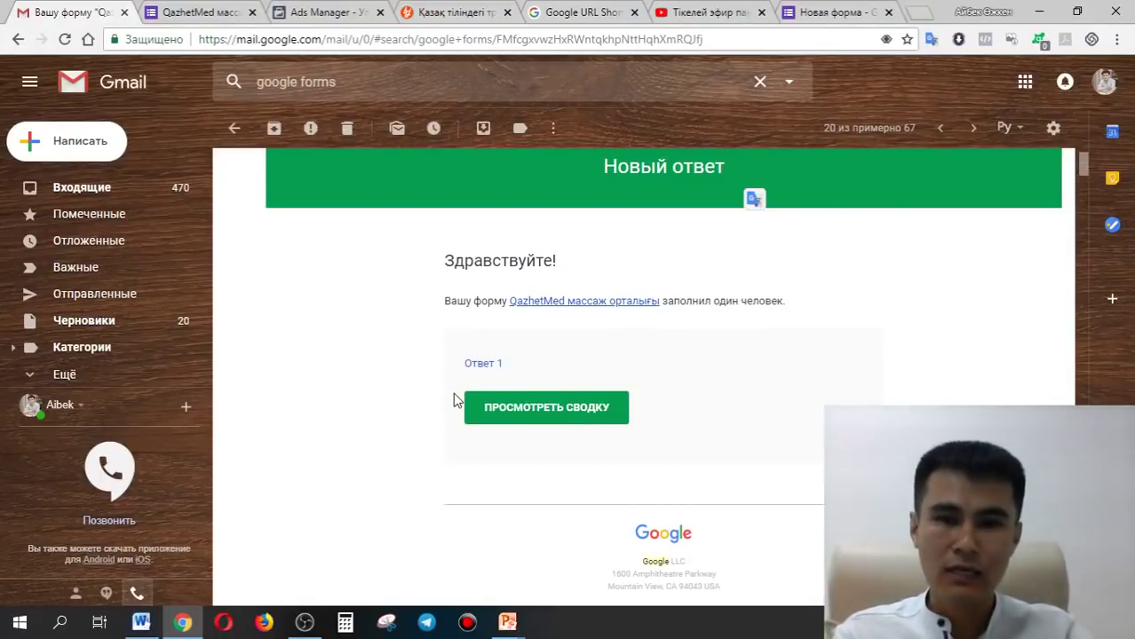
{"action": "left_click", "coordinate": [160, 14]}
Look over the QazhetMed responses, then go to the new form's responses page showing 0 responses
{"action": "scroll", "coordinate": [487, 329], "scroll_direction": "down", "scroll_amount": 5}
{"action": "scroll", "coordinate": [488, 335], "scroll_direction": "up", "scroll_amount": 10}
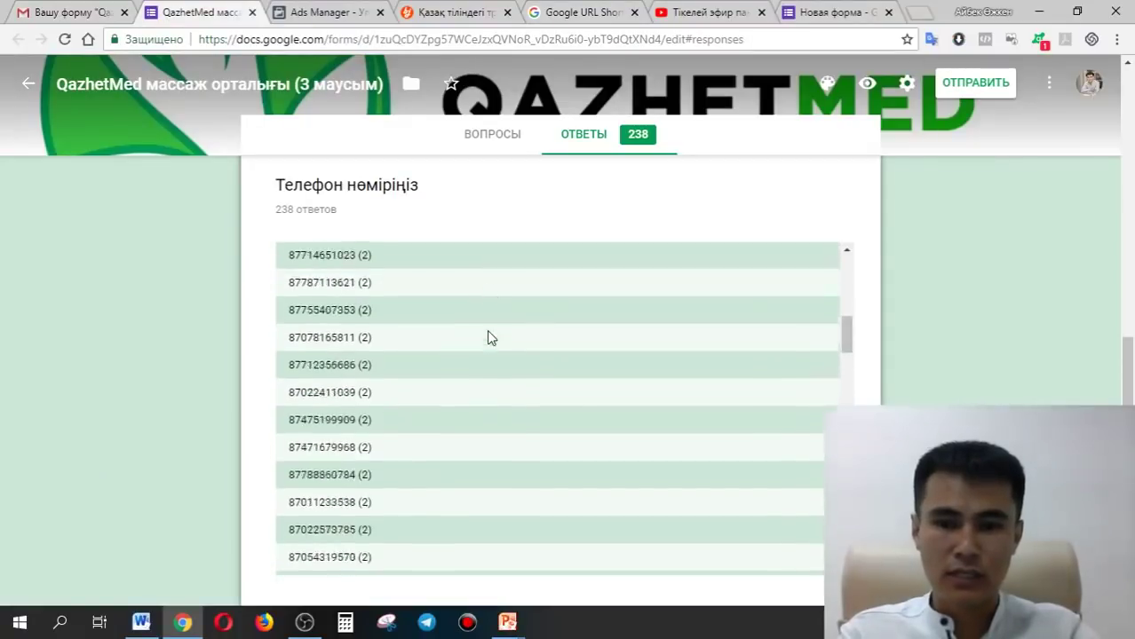
{"action": "scroll", "coordinate": [488, 334], "scroll_direction": "up", "scroll_amount": 5}
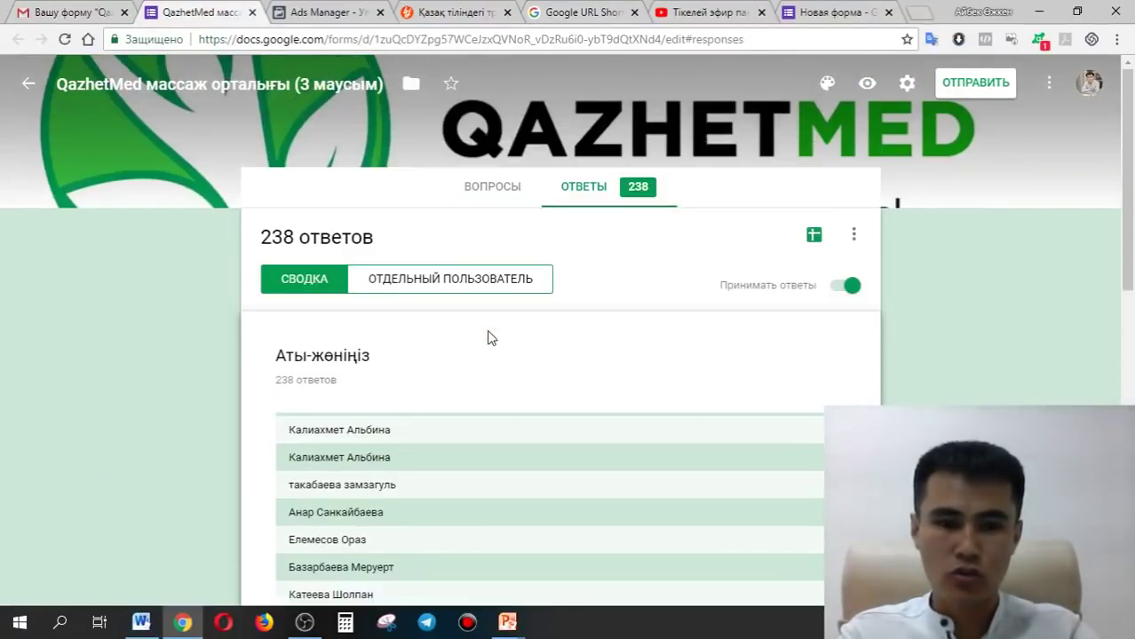
{"action": "scroll", "coordinate": [488, 337], "scroll_direction": "down", "scroll_amount": 6}
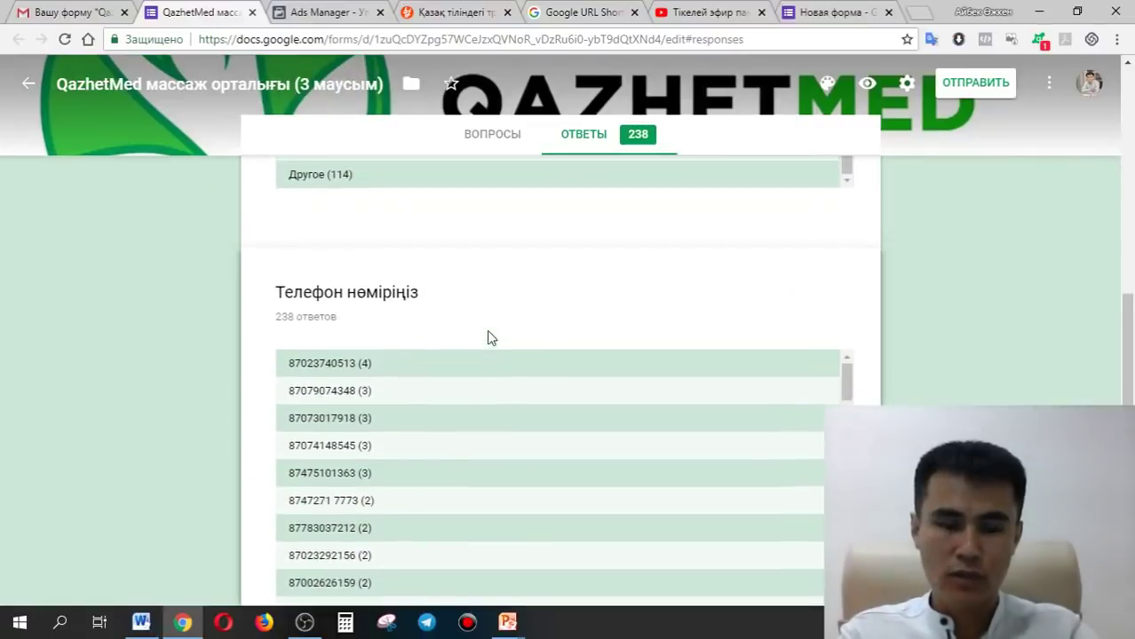
{"action": "scroll", "coordinate": [488, 338], "scroll_direction": "up", "scroll_amount": 3}
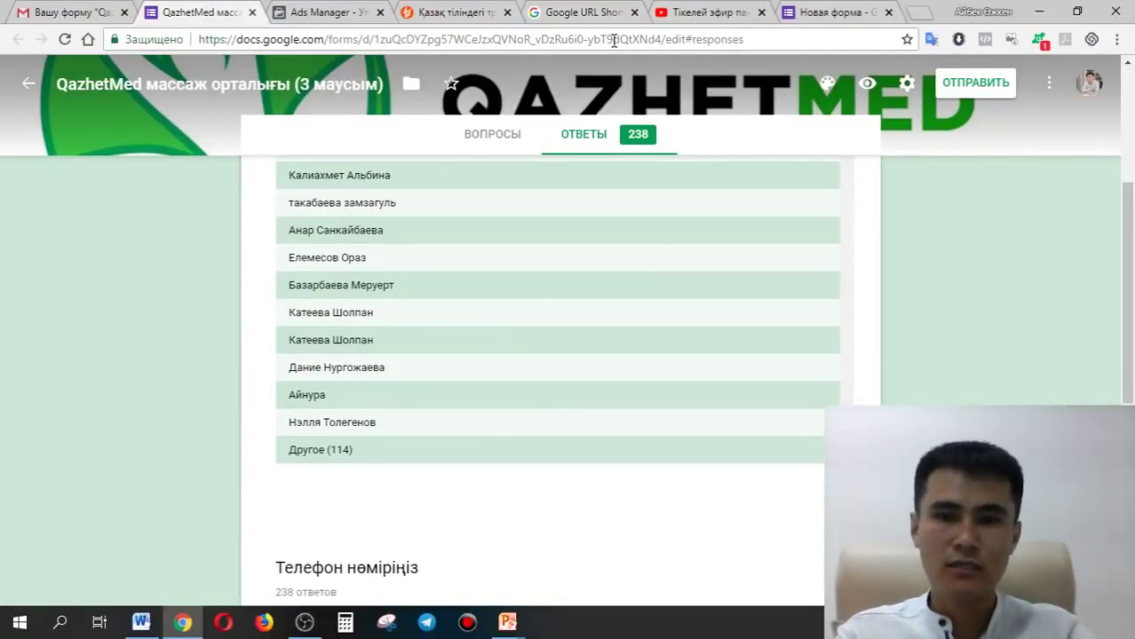
{"action": "left_click", "coordinate": [812, 12]}
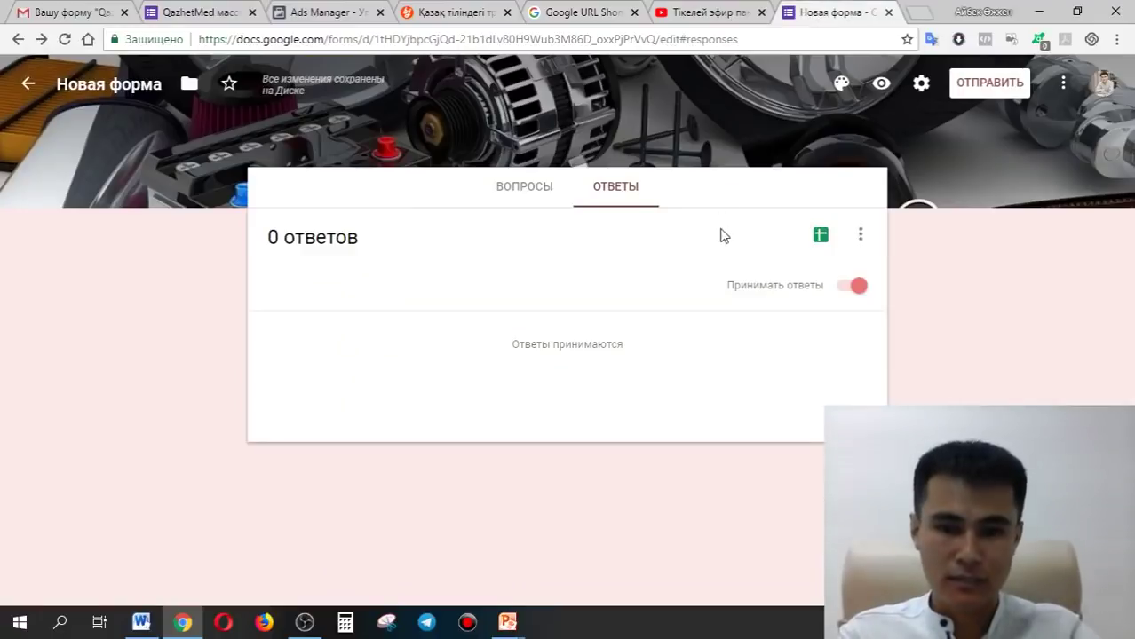
Switch the Автотауарлар form from its responses to its questions view
{"action": "left_click", "coordinate": [537, 191]}
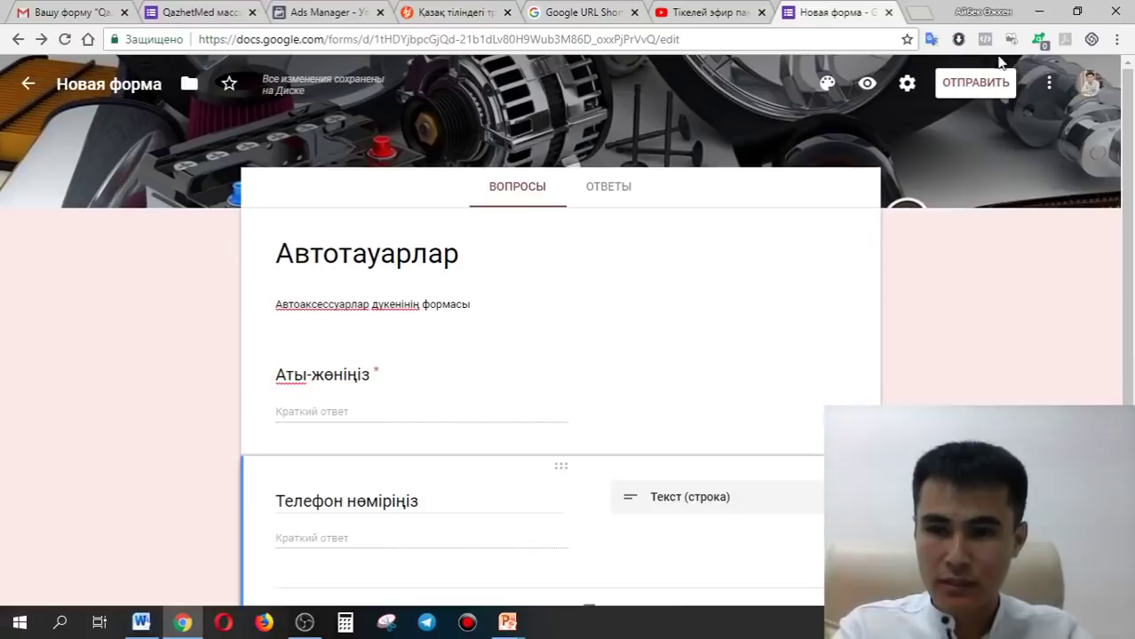
Shorten the form's send link with 'Короткий URL', copy the goo.gl link, and open a new tab
{"action": "left_click", "coordinate": [991, 82]}
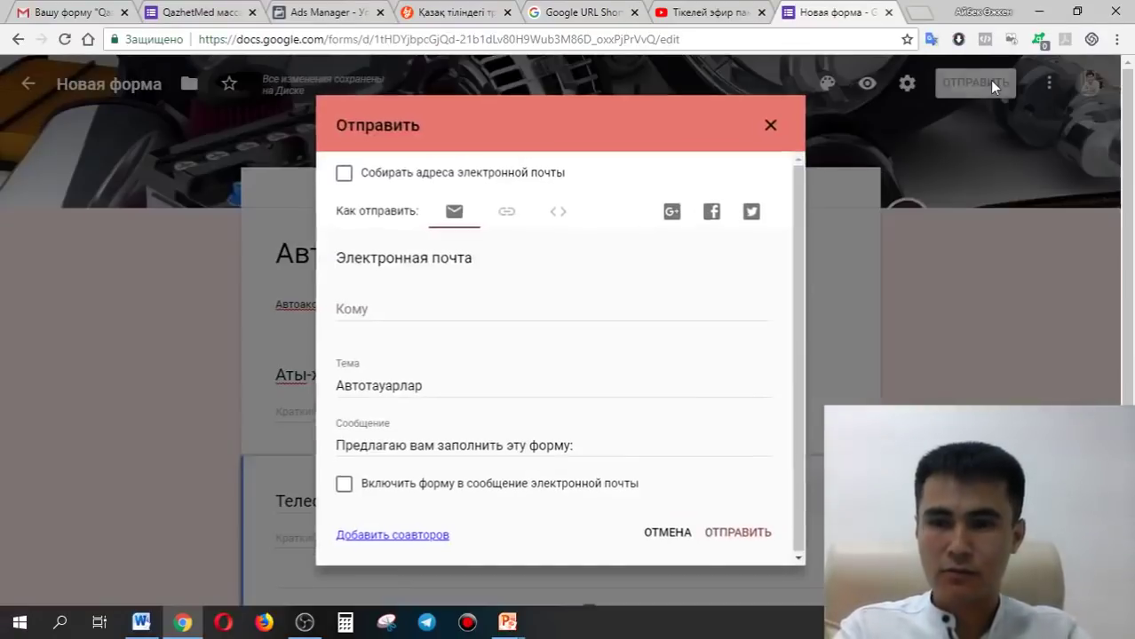
{"action": "left_click", "coordinate": [506, 218]}
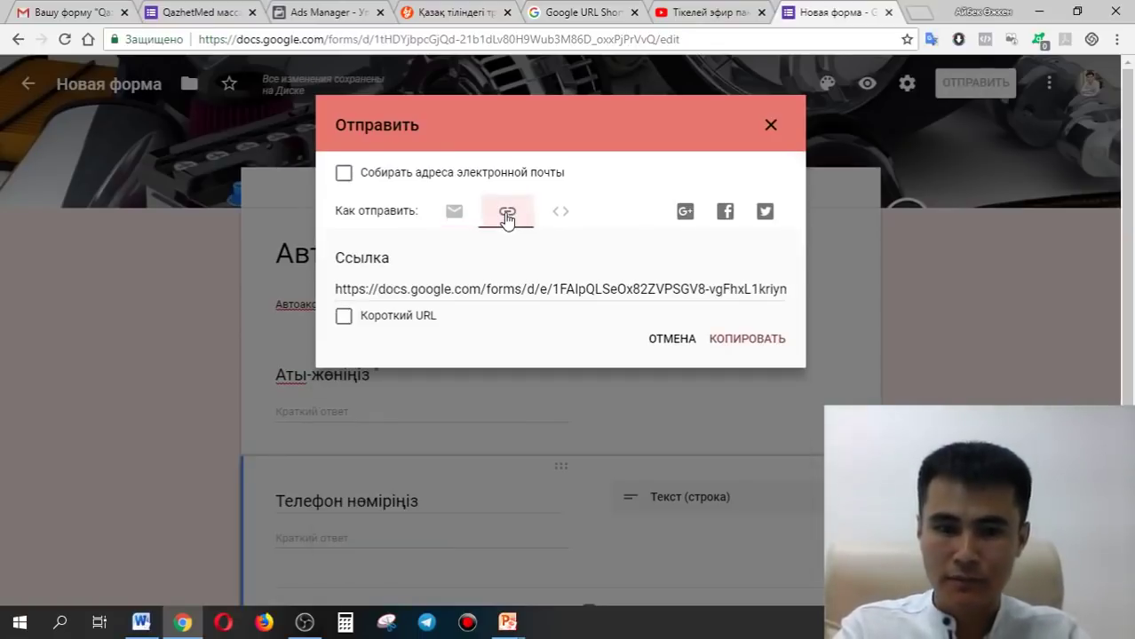
{"action": "double_click", "coordinate": [367, 258]}
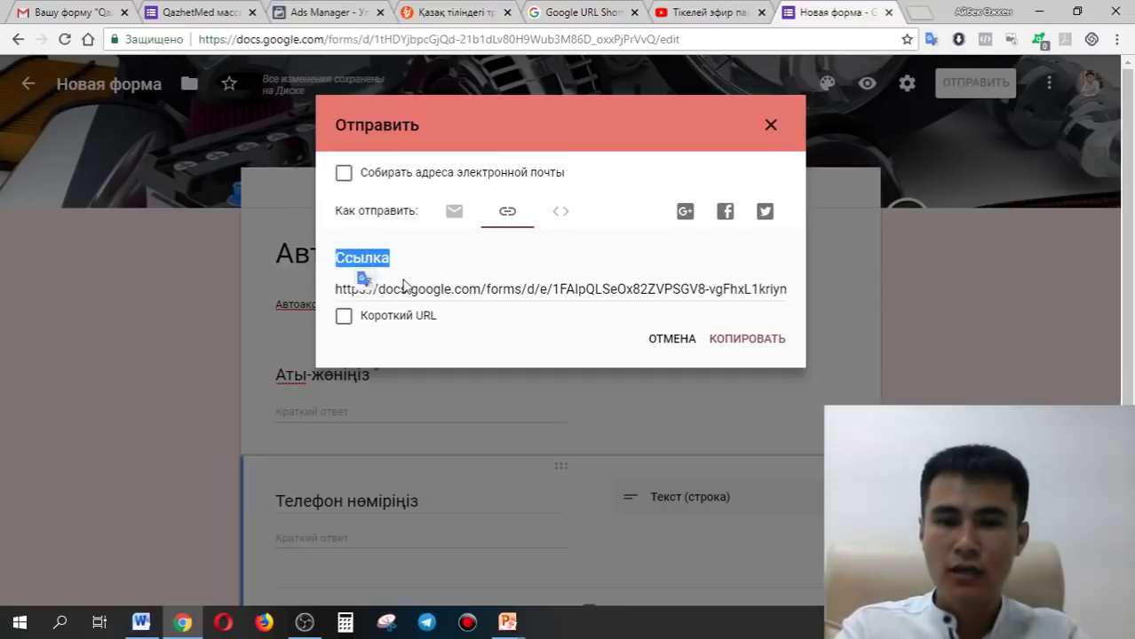
{"action": "left_click", "coordinate": [410, 286]}
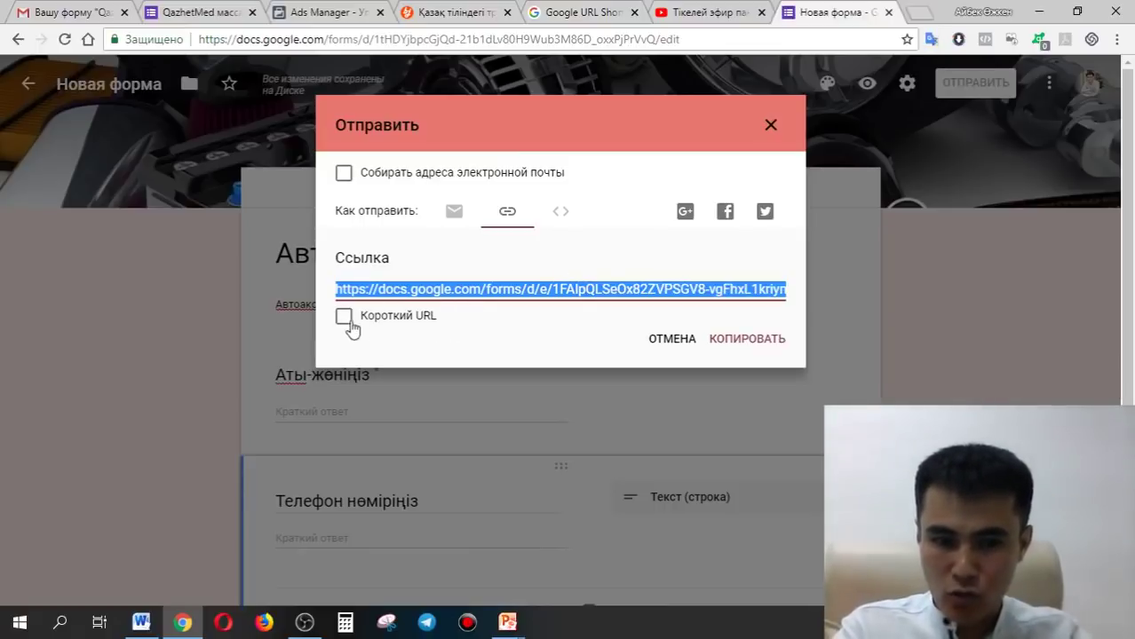
{"action": "left_click", "coordinate": [344, 318]}
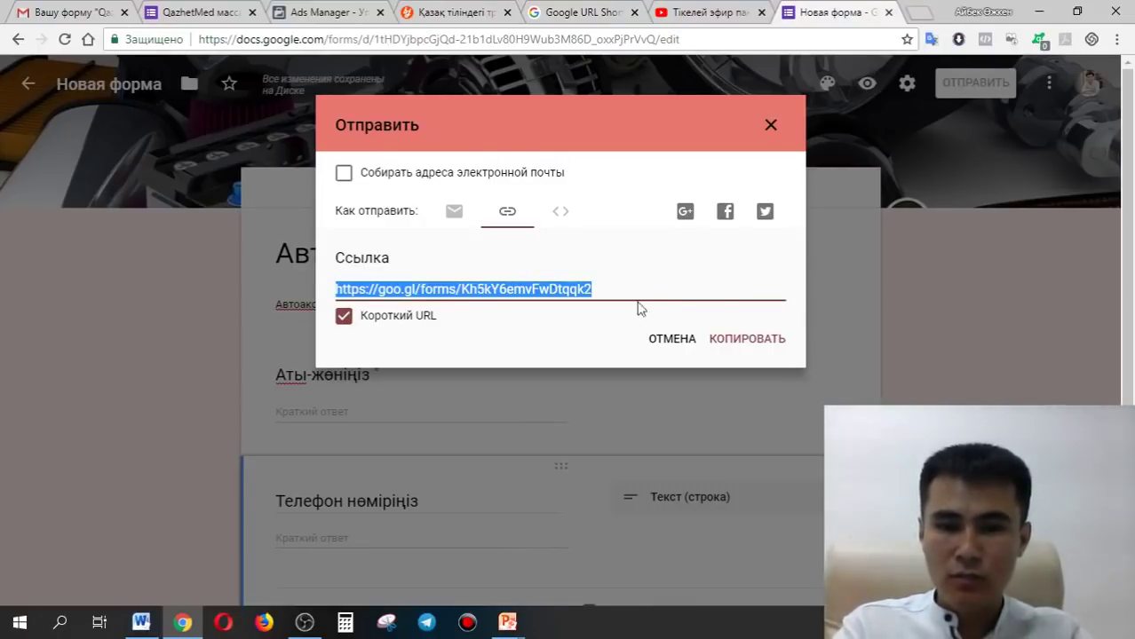
{"action": "left_click", "coordinate": [730, 343]}
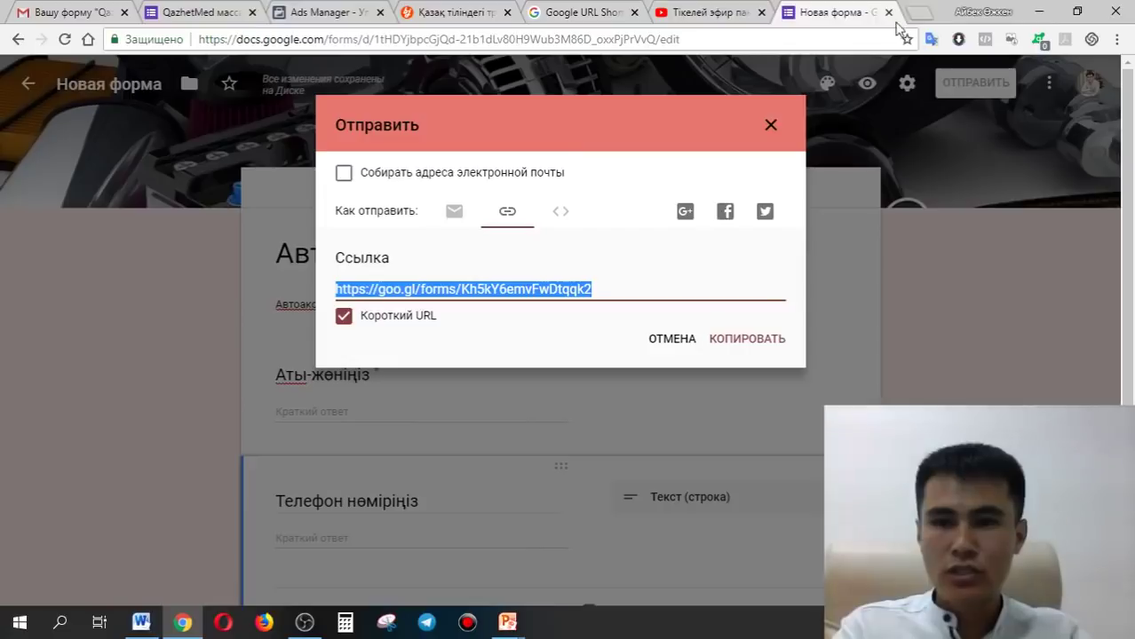
{"action": "left_click", "coordinate": [921, 12]}
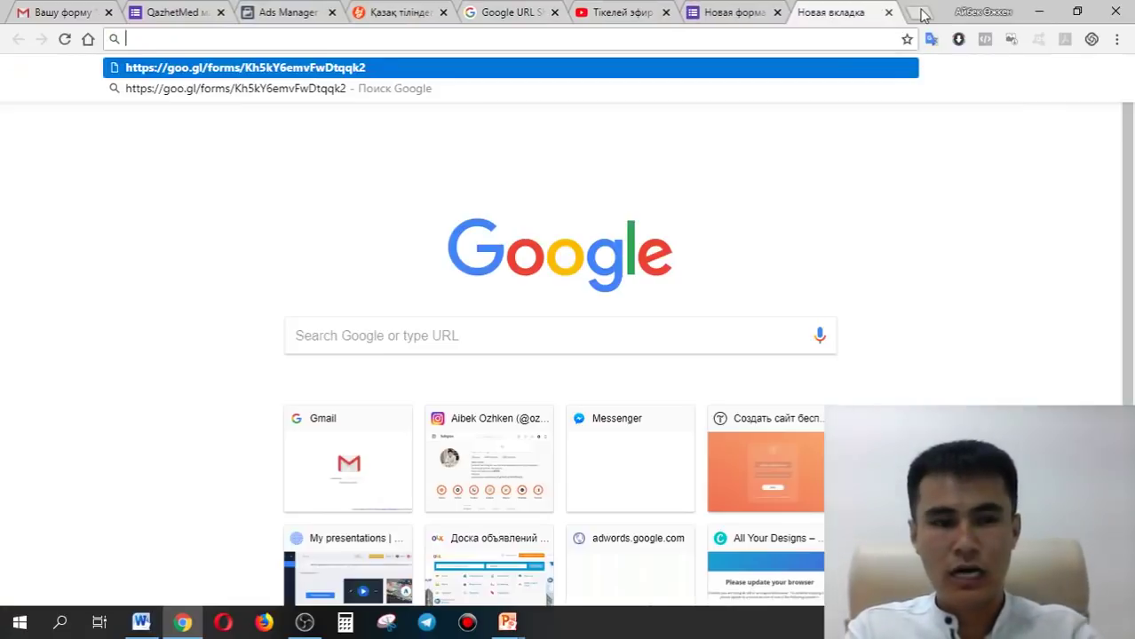
Load the pasted short link to open the live Автотауарлар form and begin entering the respondent's name
{"action": "type", "text": "https://goo.gl/forms/Kh5kY6emvFwDtqk2"}
{"action": "key", "text": "Return"}
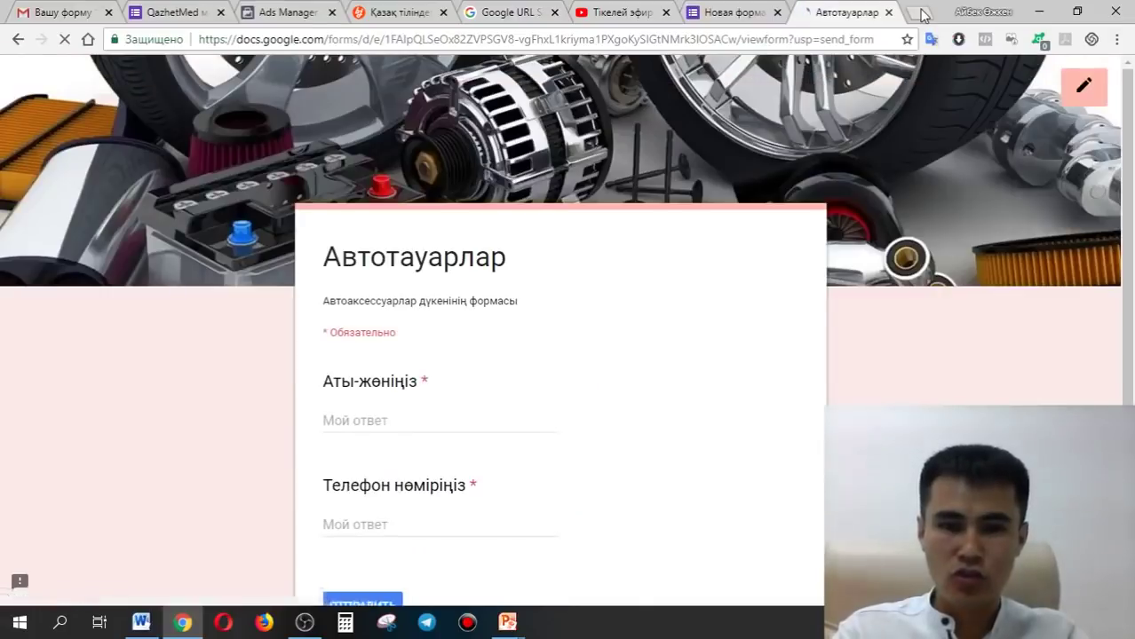
{"action": "scroll", "coordinate": [656, 423], "scroll_direction": "down", "scroll_amount": 2}
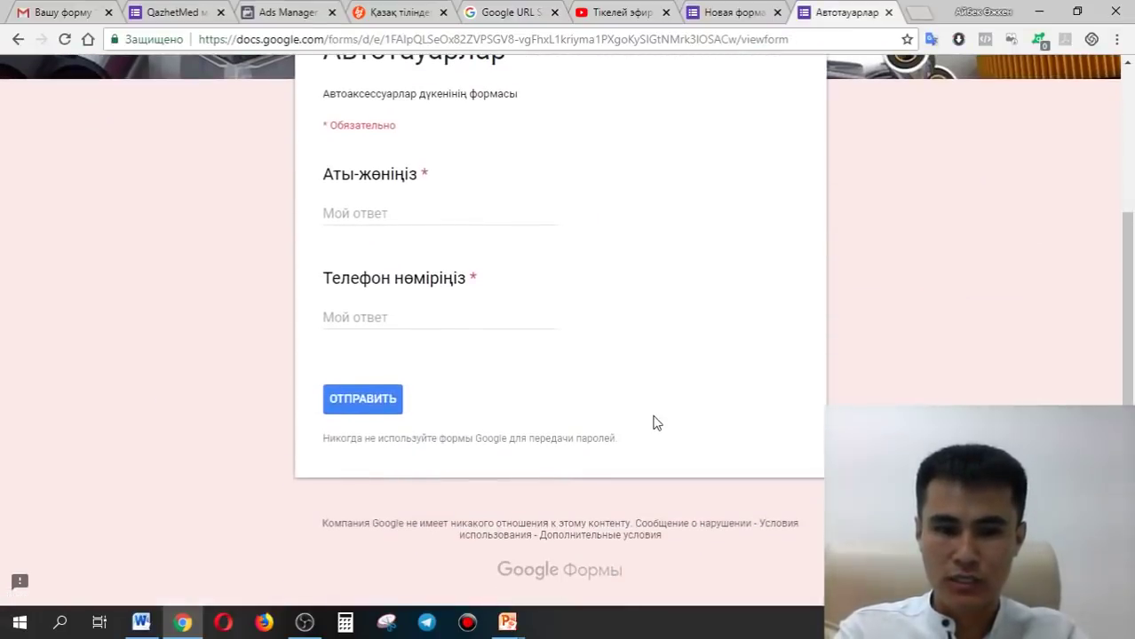
{"action": "scroll", "coordinate": [656, 423], "scroll_direction": "up", "scroll_amount": 3}
{"action": "scroll", "coordinate": [656, 423], "scroll_direction": "down", "scroll_amount": 2}
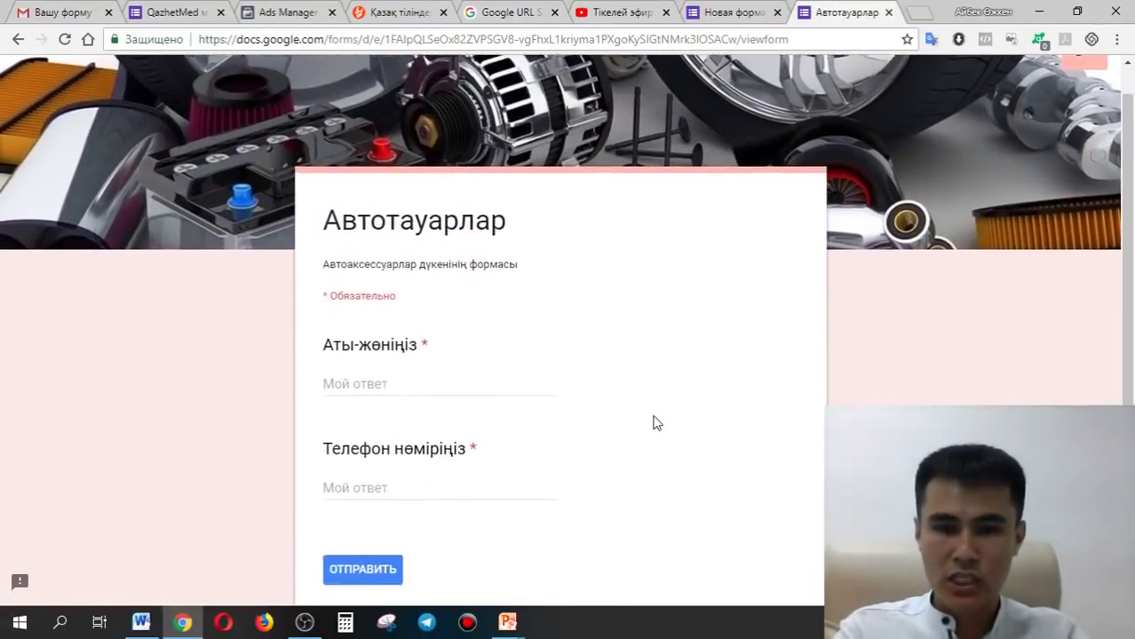
{"action": "scroll", "coordinate": [655, 422], "scroll_direction": "up", "scroll_amount": 2}
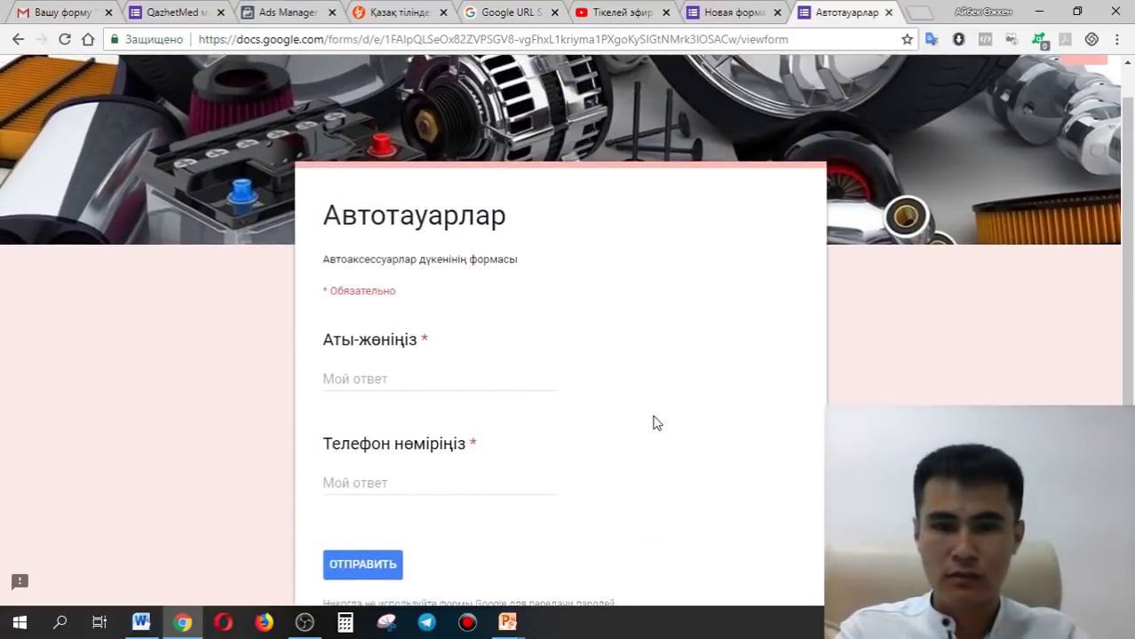
{"action": "scroll", "coordinate": [656, 422], "scroll_direction": "up", "scroll_amount": 1}
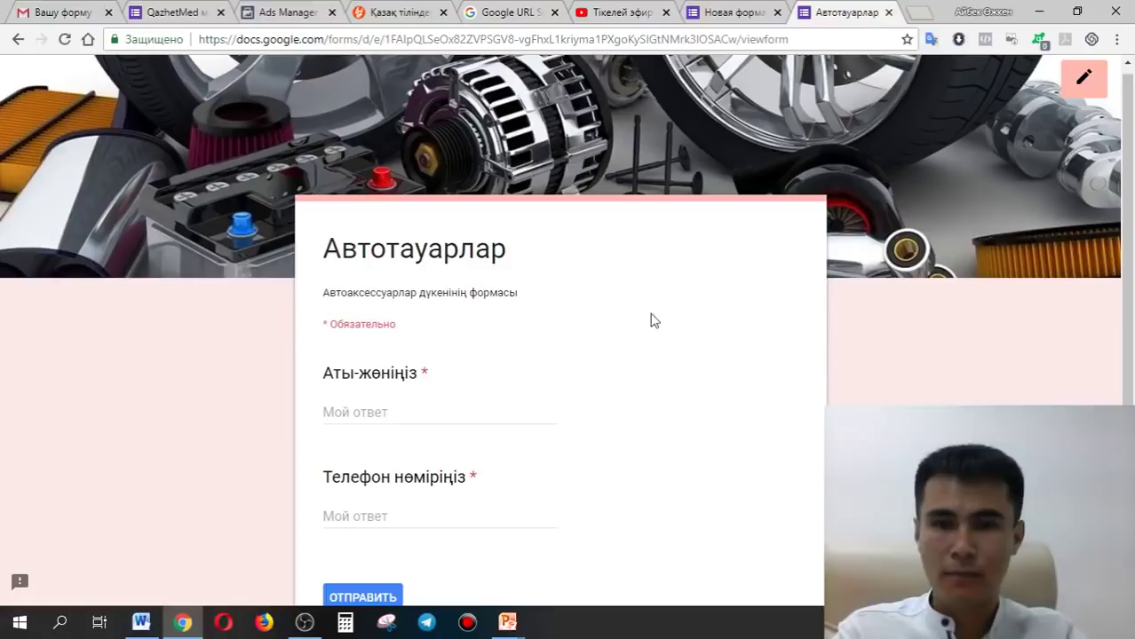
{"action": "left_click", "coordinate": [399, 412]}
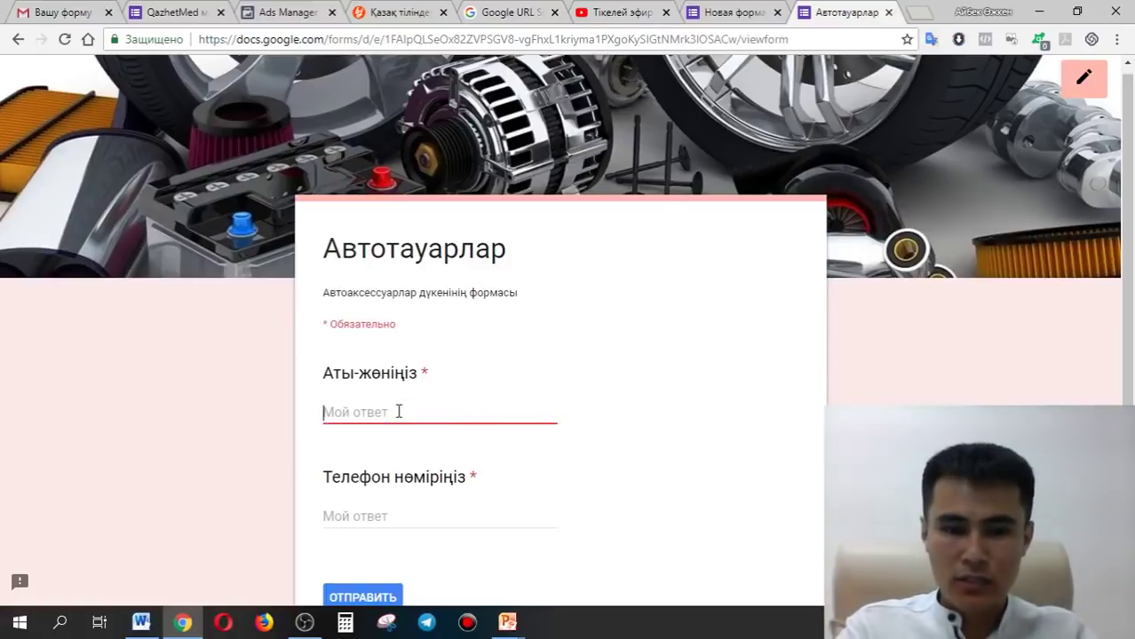
{"action": "type", "text": "Айбек"}
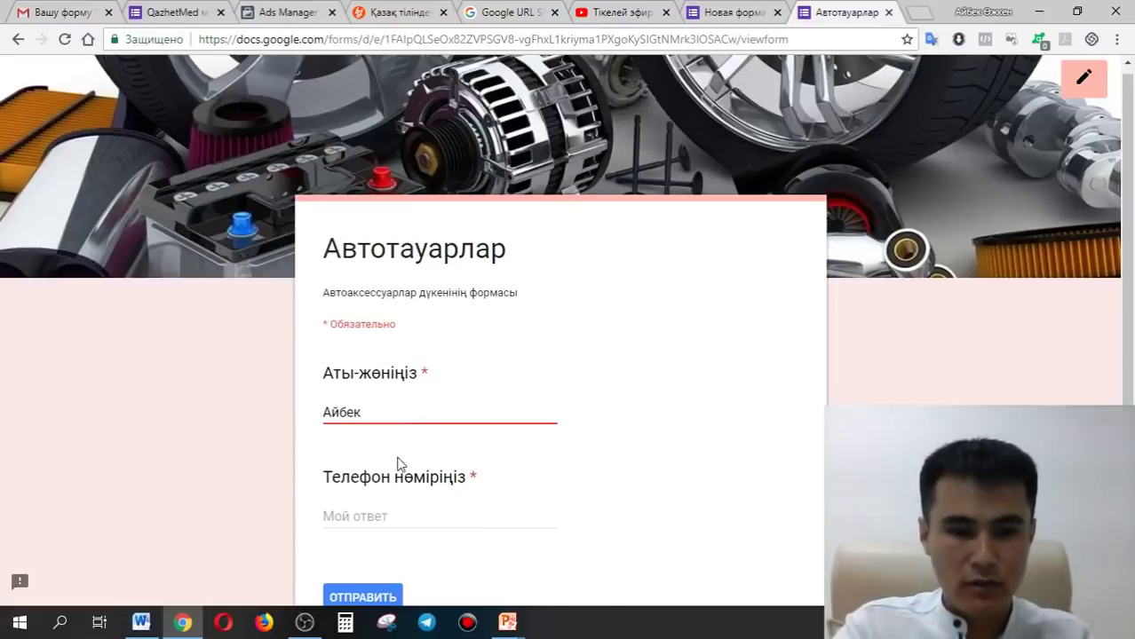
Enter the respondent's phone number in Телефон нөміріңіз and submit the Автотауарлар response
{"action": "scroll", "coordinate": [397, 464], "scroll_direction": "down", "scroll_amount": 1}
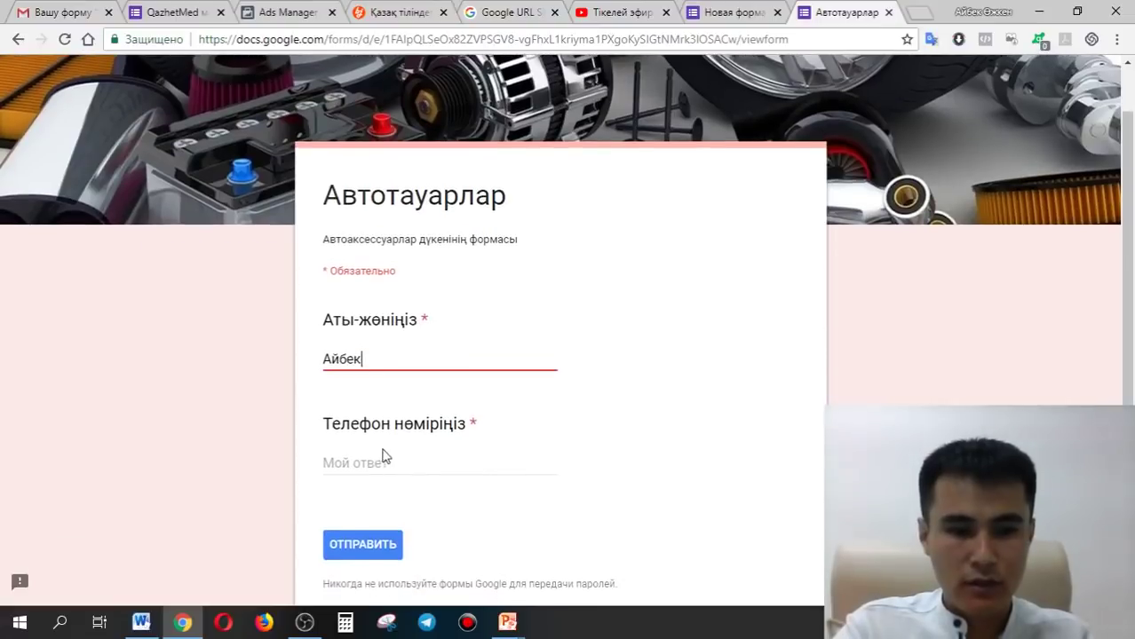
{"action": "left_click", "coordinate": [381, 459]}
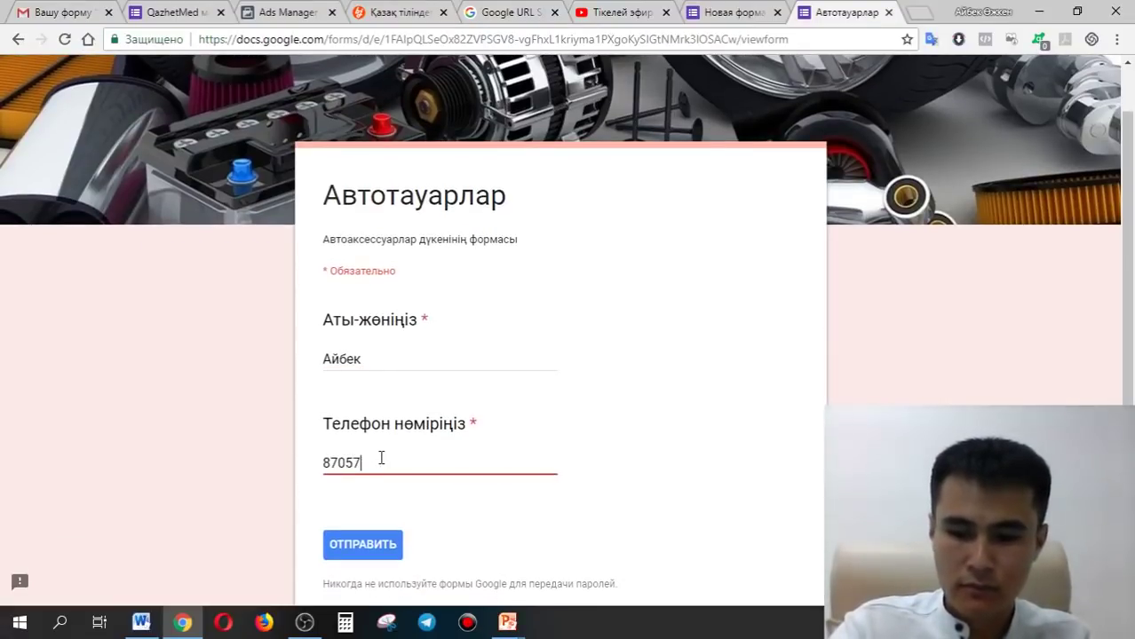
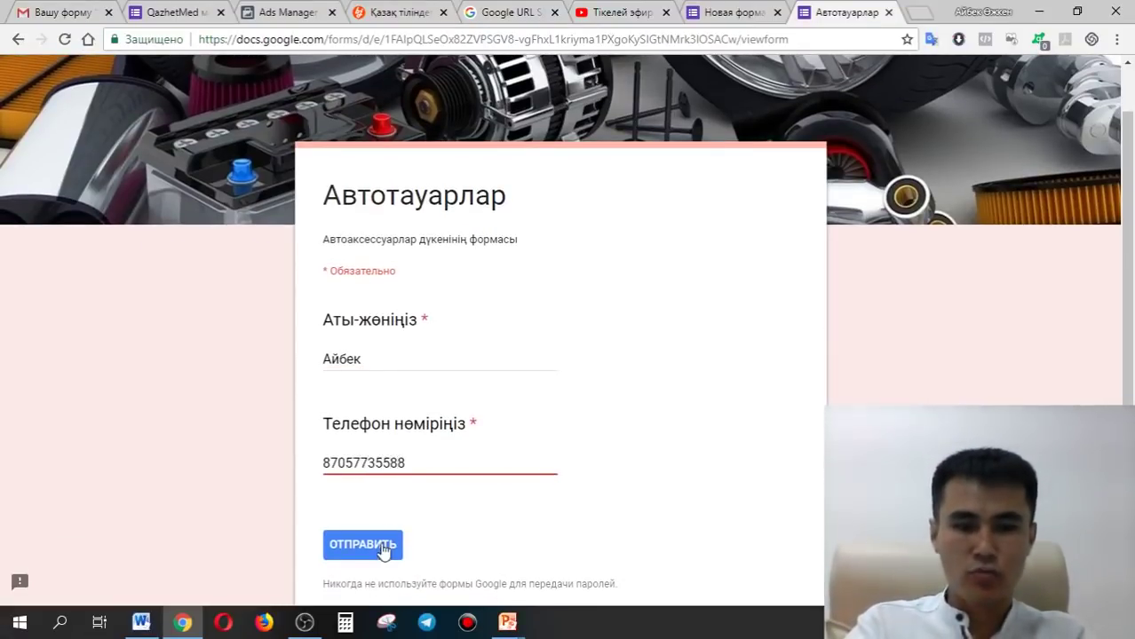
{"action": "left_click", "coordinate": [377, 568]}
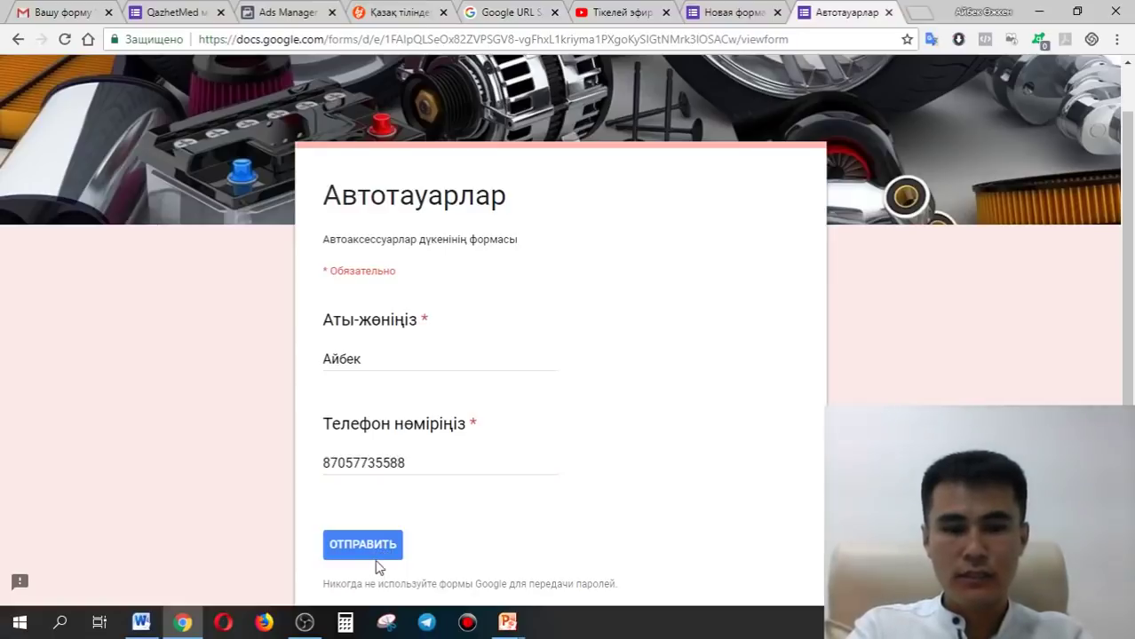
{"action": "left_click", "coordinate": [374, 556]}
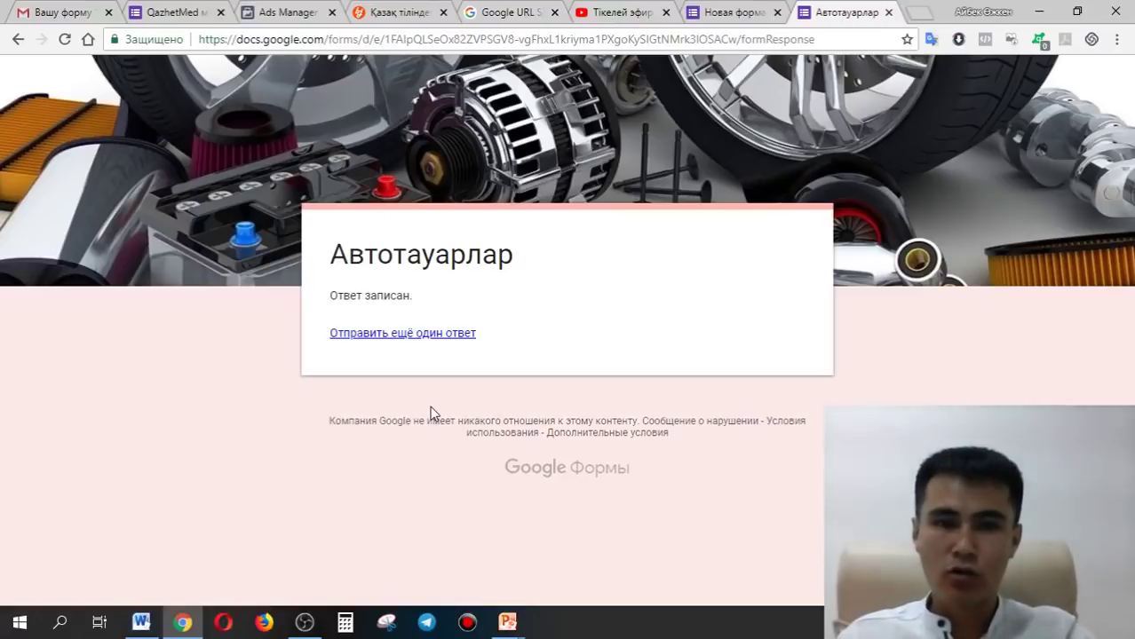
Check the Gmail inbox, then confirm the form shows 'Ответ записан.'
{"action": "left_click", "coordinate": [56, 13]}
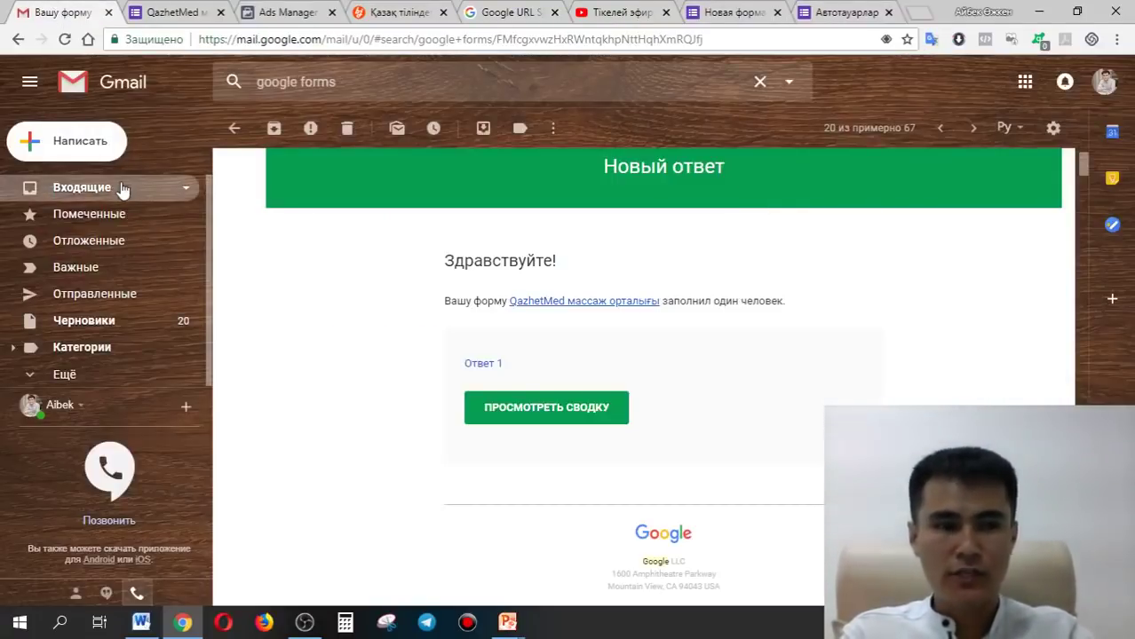
{"action": "left_click", "coordinate": [45, 183]}
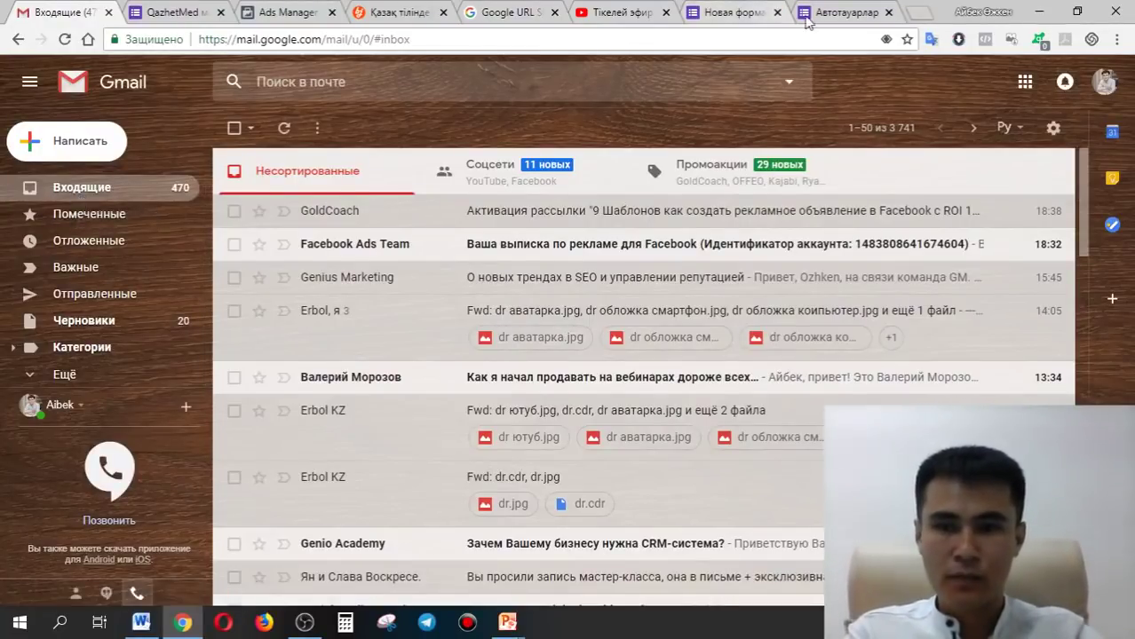
{"action": "left_click", "coordinate": [834, 12]}
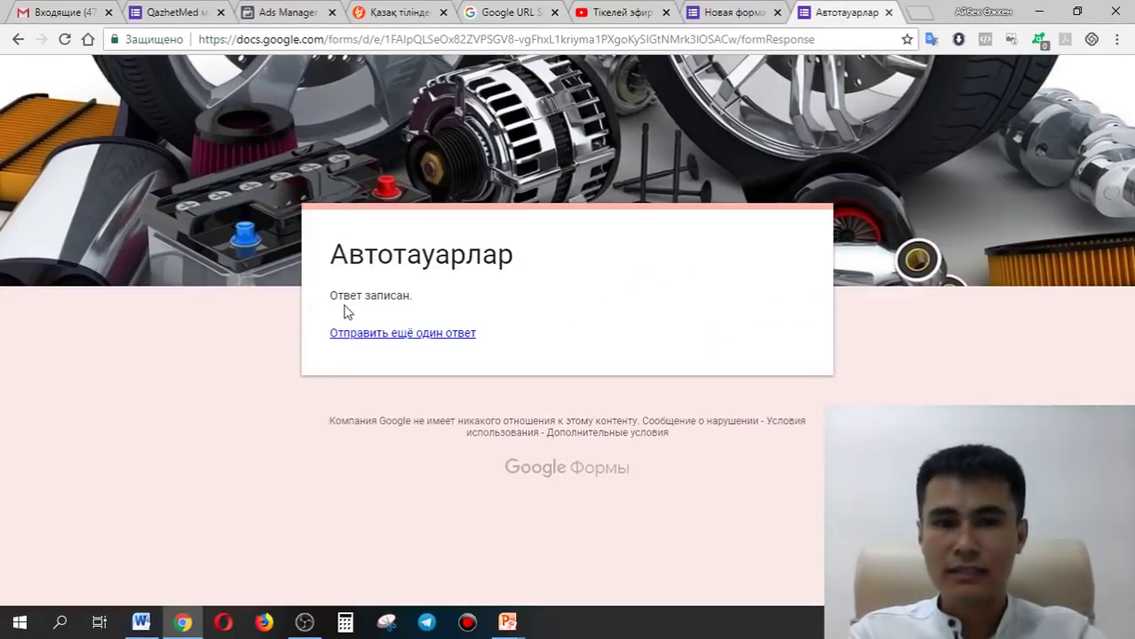
{"action": "left_click", "coordinate": [292, 14]}
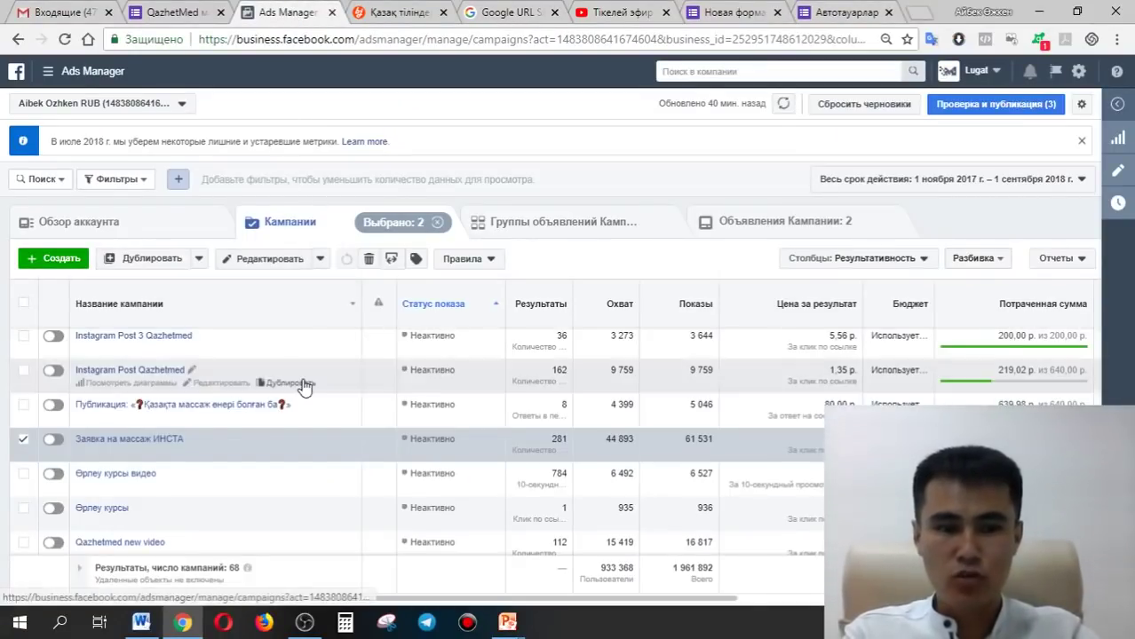
Start a new campaign from the top of the Ads Manager campaigns list with + Создать
{"action": "scroll", "coordinate": [301, 387], "scroll_direction": "up", "scroll_amount": 1}
{"action": "scroll", "coordinate": [302, 388], "scroll_direction": "up", "scroll_amount": 6}
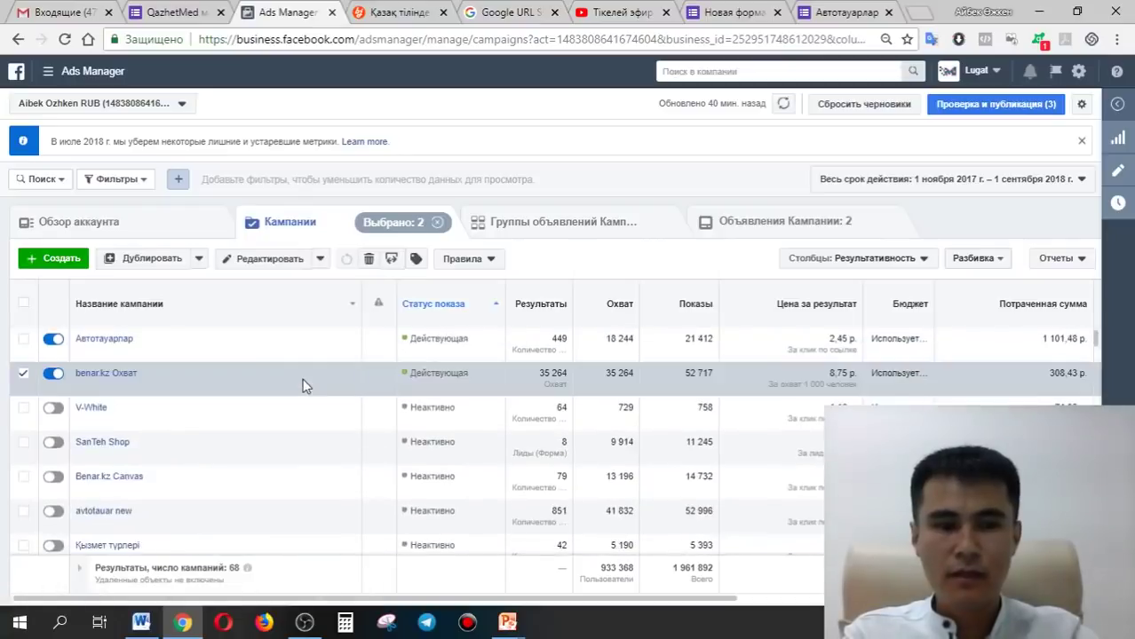
{"action": "left_click", "coordinate": [74, 259]}
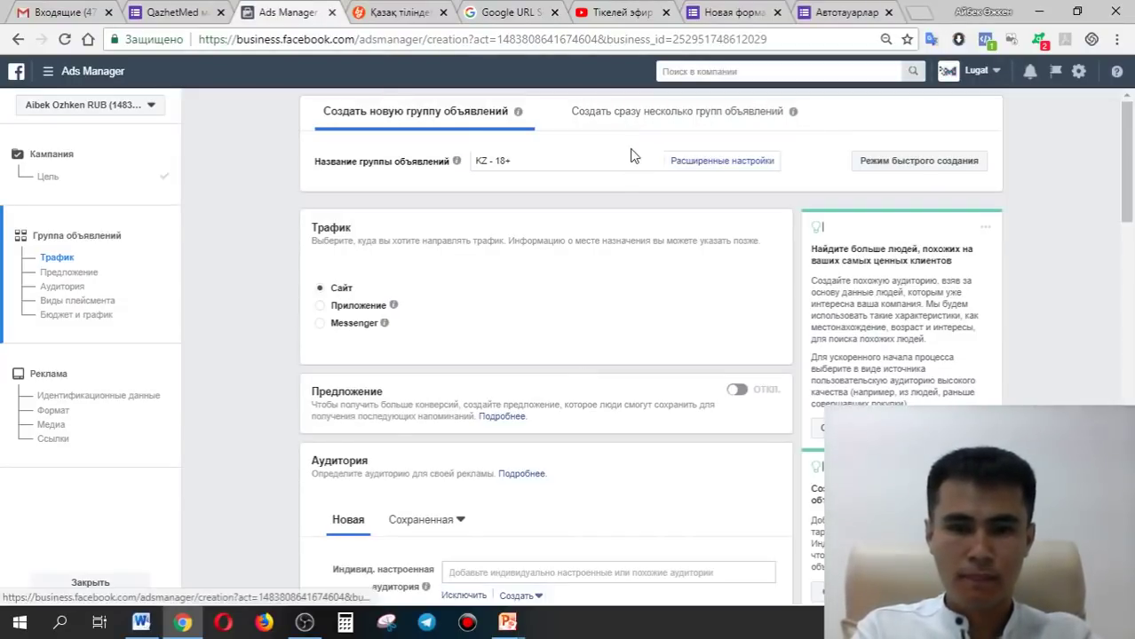
Rename the ad set to 'Автотауарлар'
{"action": "left_click", "coordinate": [537, 157]}
{"action": "left_click", "coordinate": [618, 271]}
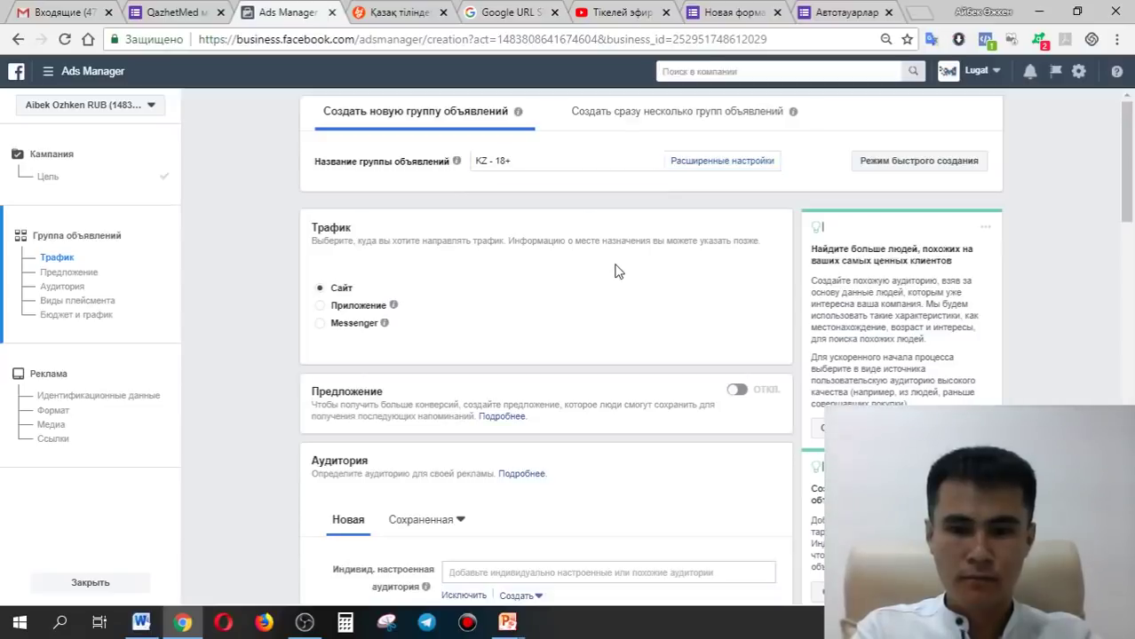
{"action": "scroll", "coordinate": [619, 271], "scroll_direction": "down", "scroll_amount": 2}
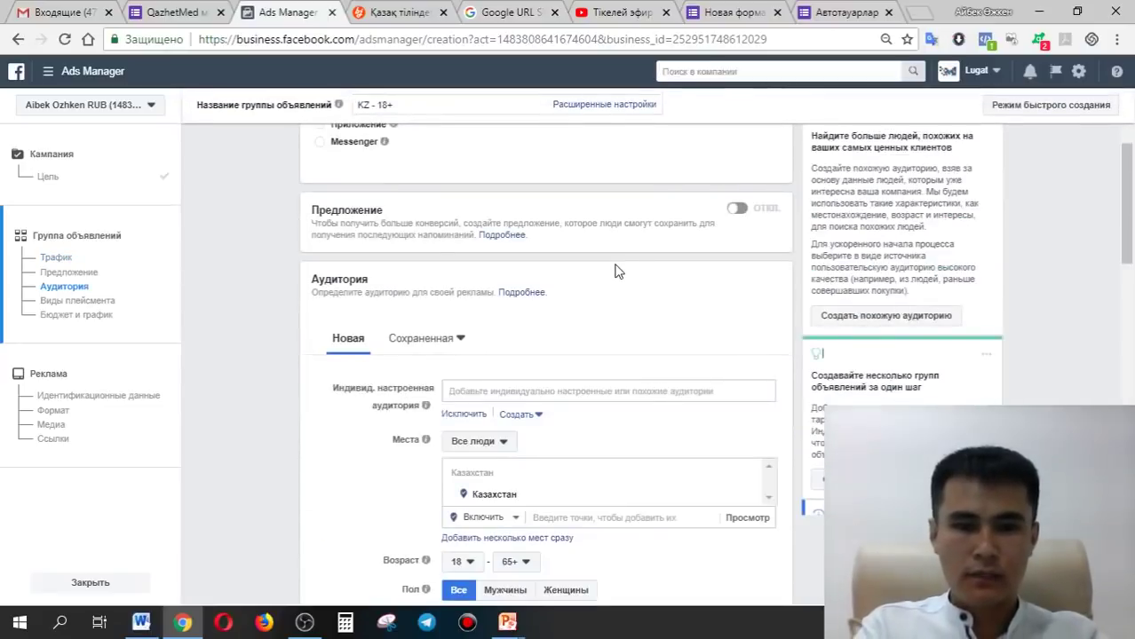
{"action": "scroll", "coordinate": [618, 271], "scroll_direction": "up", "scroll_amount": 2}
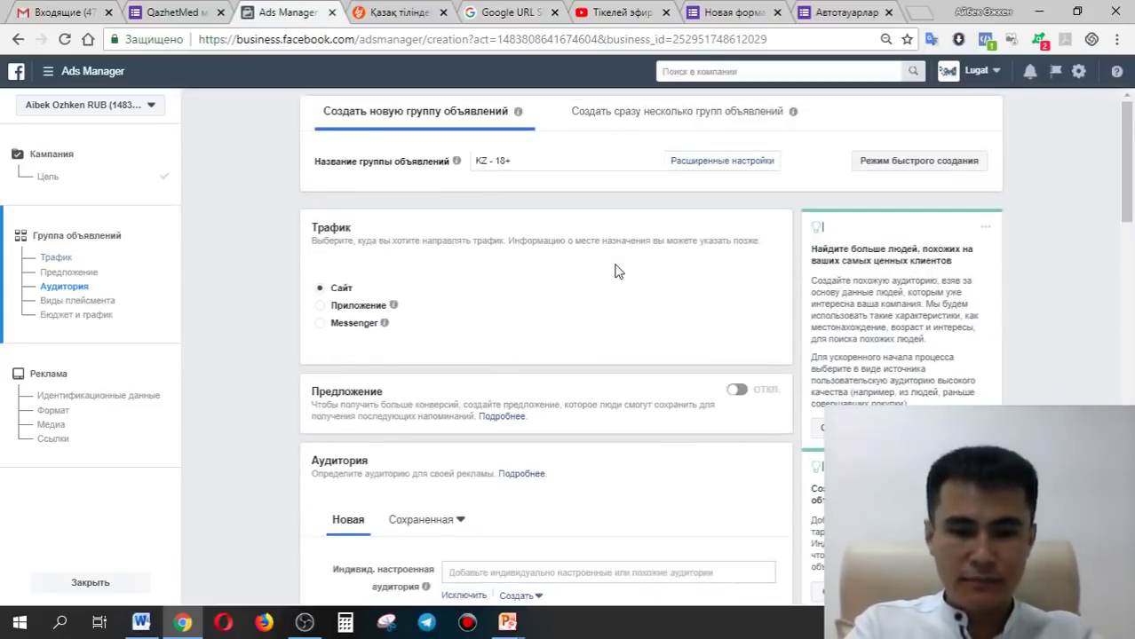
{"action": "left_click", "coordinate": [529, 163]}
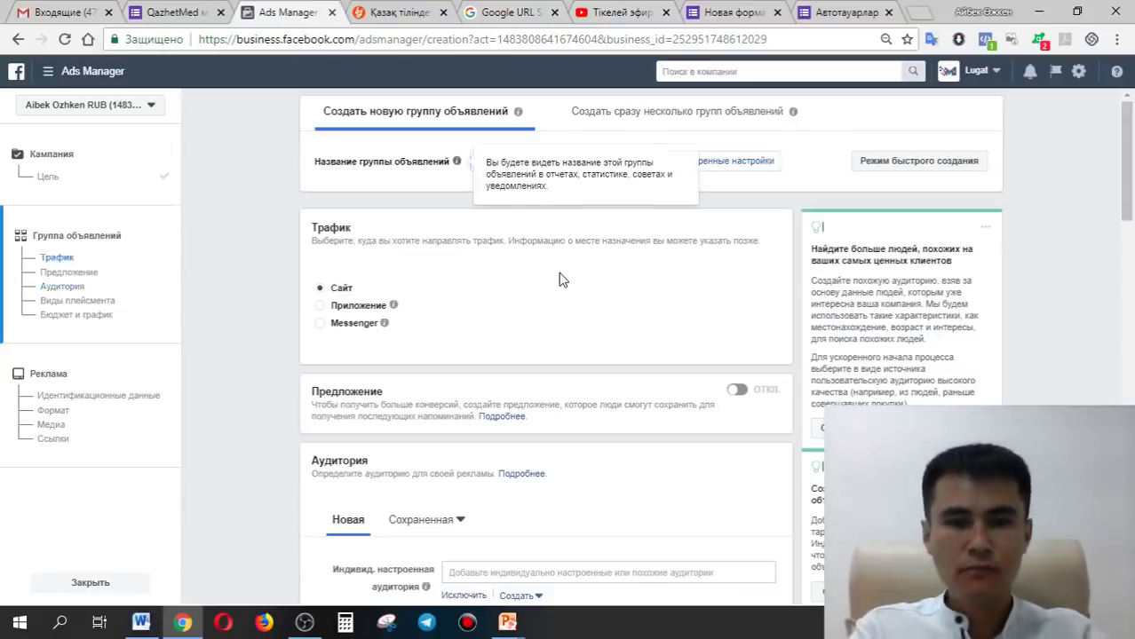
Review audience, automatic placements and the 400 р. daily budget, then continue to the ad
{"action": "scroll", "coordinate": [560, 276], "scroll_direction": "down", "scroll_amount": 2}
{"action": "scroll", "coordinate": [560, 279], "scroll_direction": "down", "scroll_amount": 1}
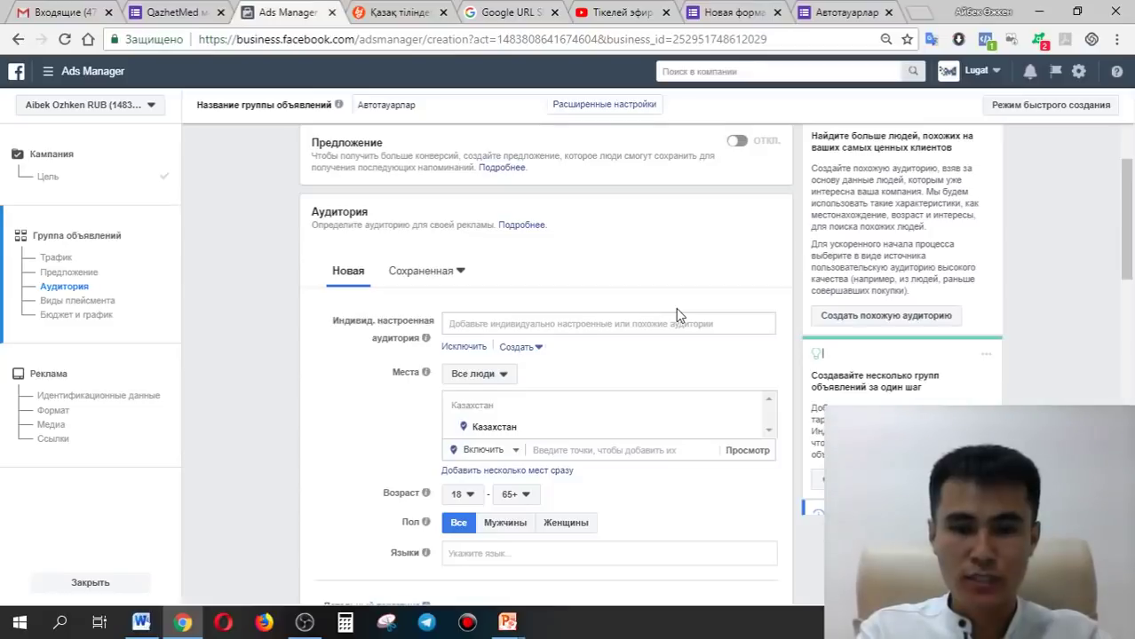
{"action": "scroll", "coordinate": [676, 313], "scroll_direction": "down", "scroll_amount": 3}
{"action": "scroll", "coordinate": [675, 315], "scroll_direction": "down", "scroll_amount": 2}
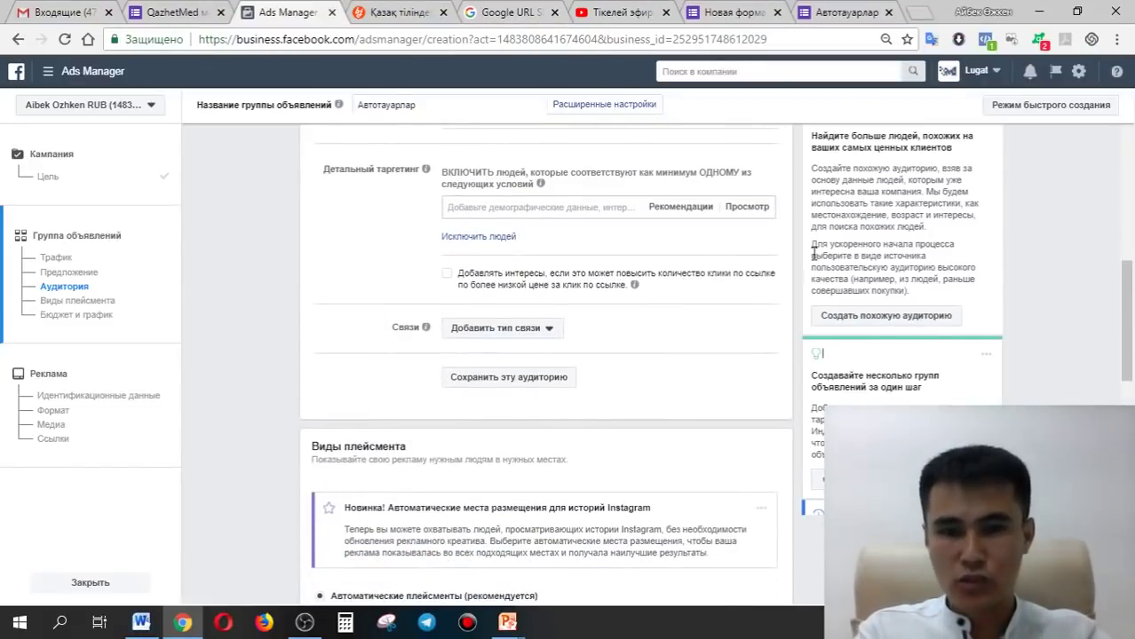
{"action": "scroll", "coordinate": [658, 278], "scroll_direction": "down", "scroll_amount": 4}
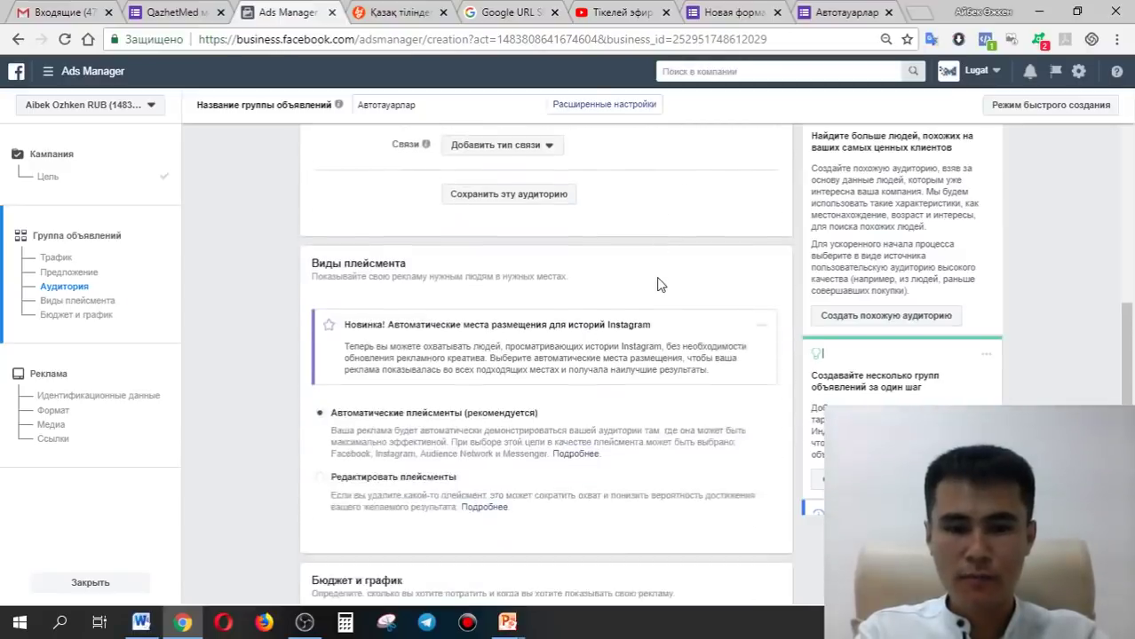
{"action": "scroll", "coordinate": [658, 278], "scroll_direction": "down", "scroll_amount": 1}
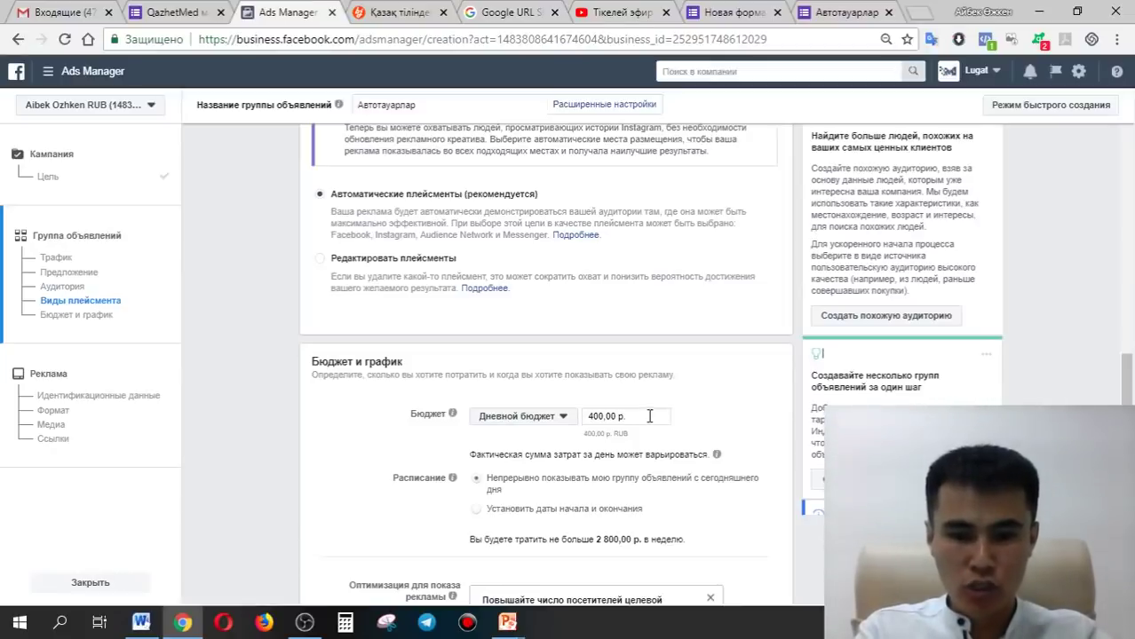
{"action": "scroll", "coordinate": [636, 420], "scroll_direction": "down", "scroll_amount": 5}
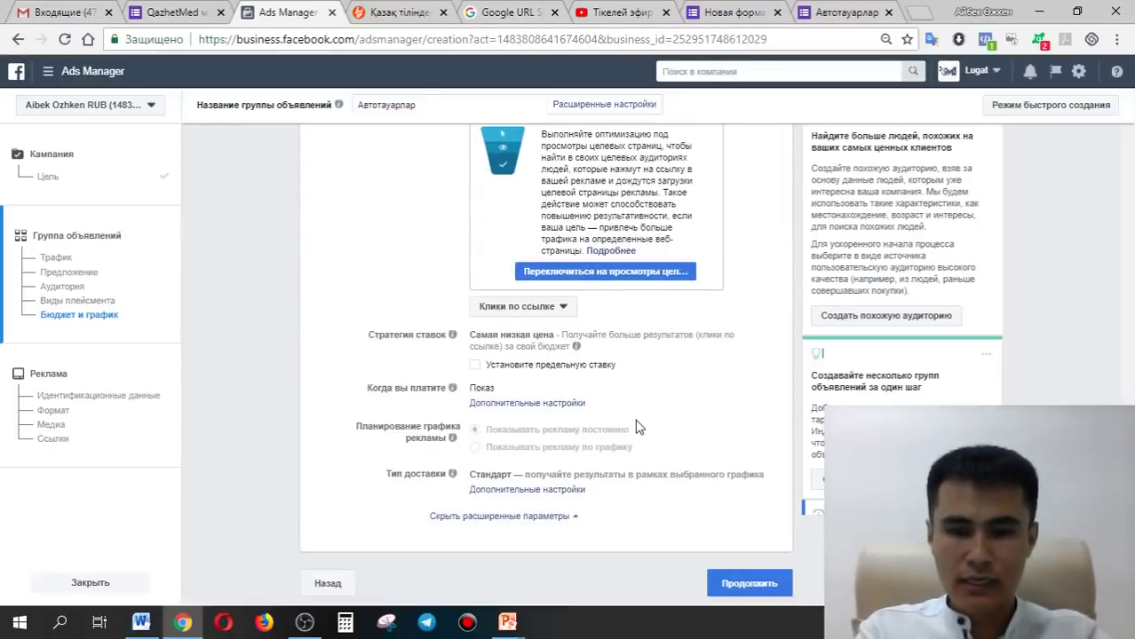
{"action": "left_click", "coordinate": [760, 587]}
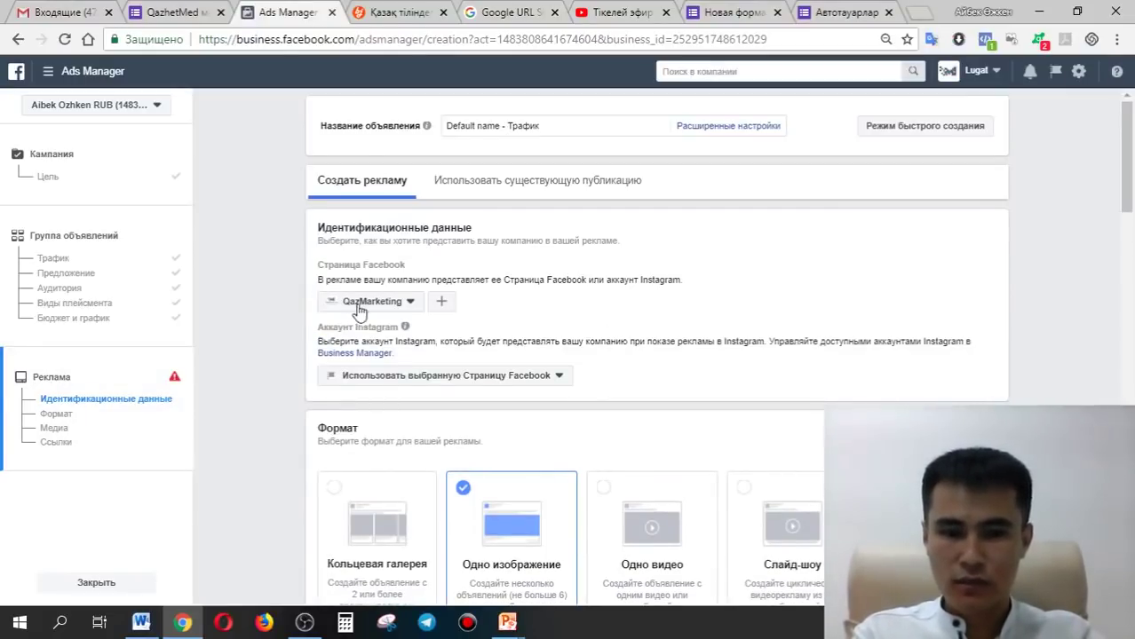
Select the brand's Instagram account for the ad and start uploading an image under Images
{"action": "left_click", "coordinate": [474, 378]}
{"action": "left_click", "coordinate": [396, 425]}
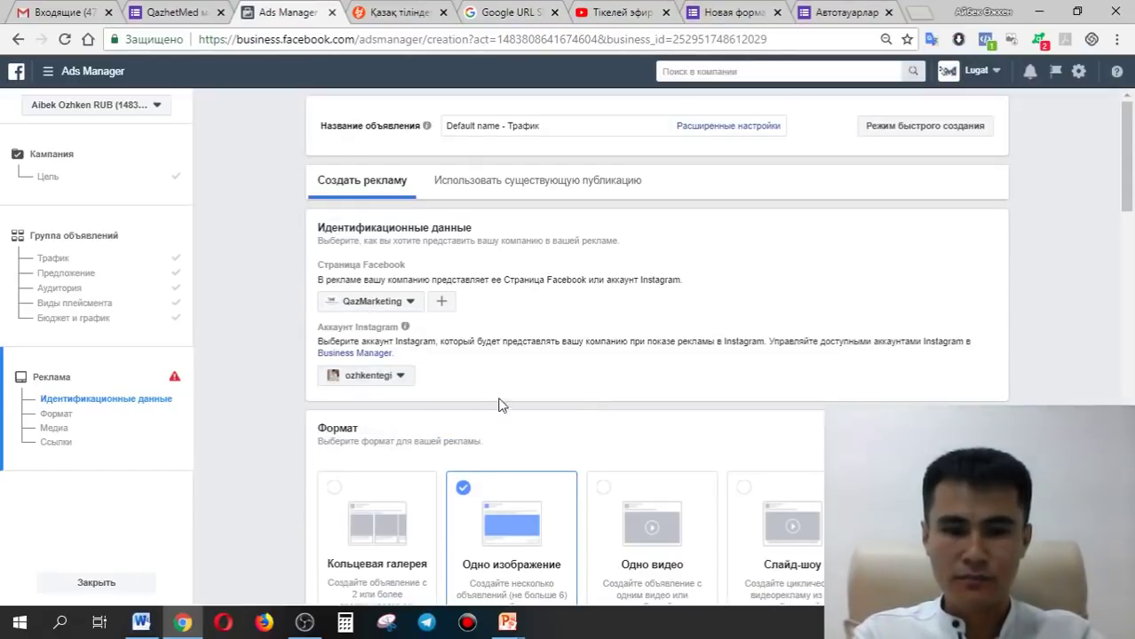
{"action": "scroll", "coordinate": [511, 413], "scroll_direction": "down", "scroll_amount": 5}
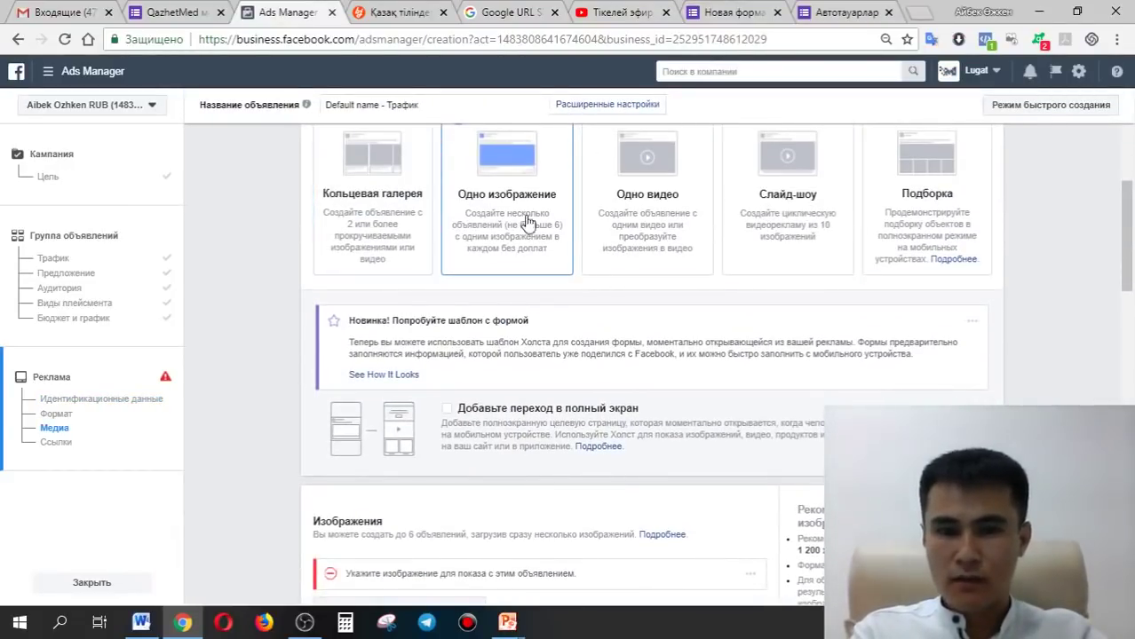
{"action": "scroll", "coordinate": [940, 222], "scroll_direction": "down", "scroll_amount": 2}
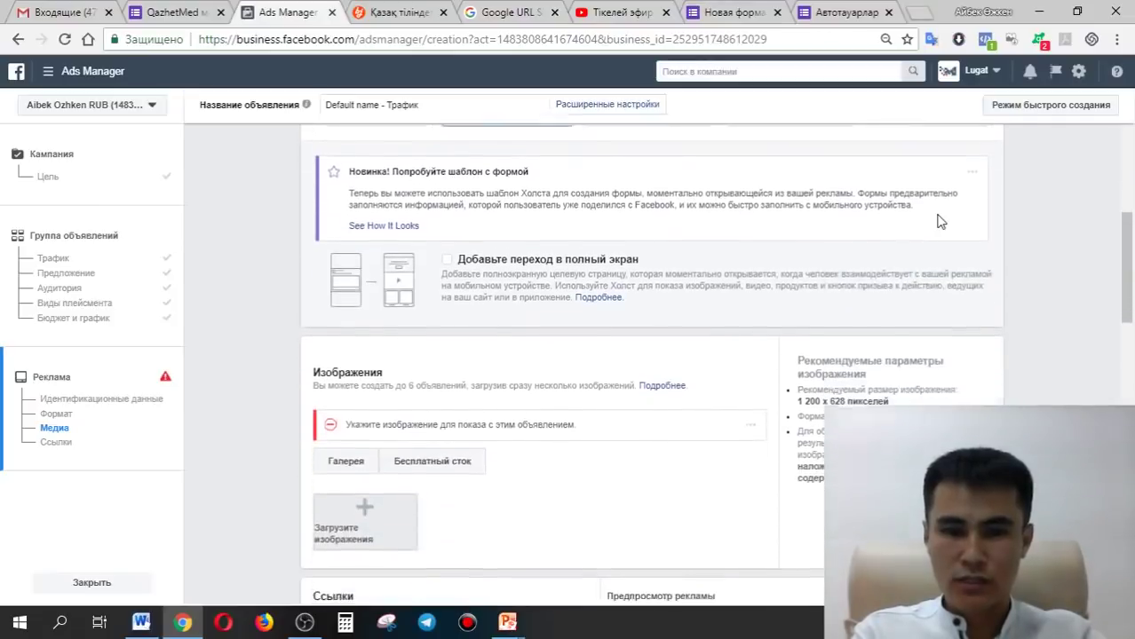
{"action": "scroll", "coordinate": [940, 222], "scroll_direction": "up", "scroll_amount": 3}
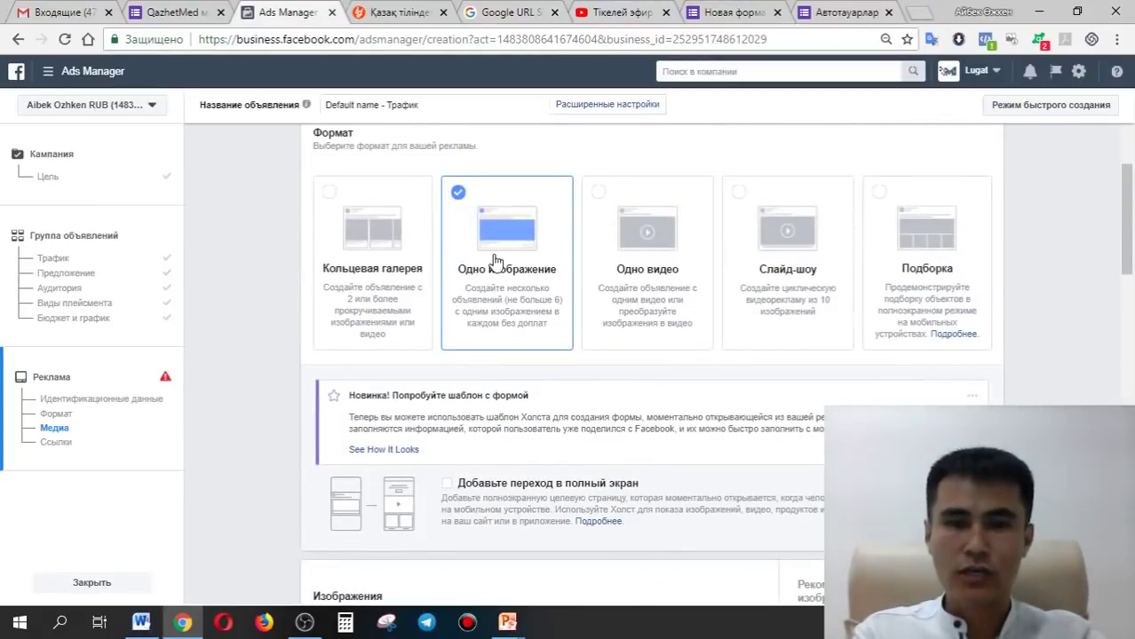
{"action": "scroll", "coordinate": [495, 257], "scroll_direction": "down", "scroll_amount": 4}
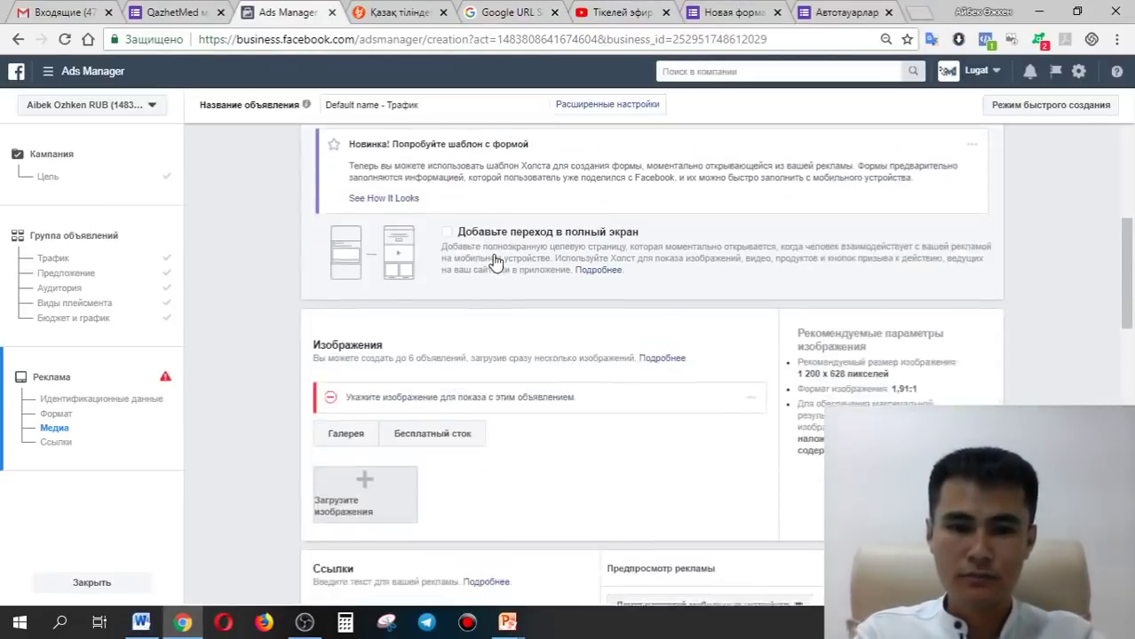
{"action": "scroll", "coordinate": [496, 258], "scroll_direction": "down", "scroll_amount": 2}
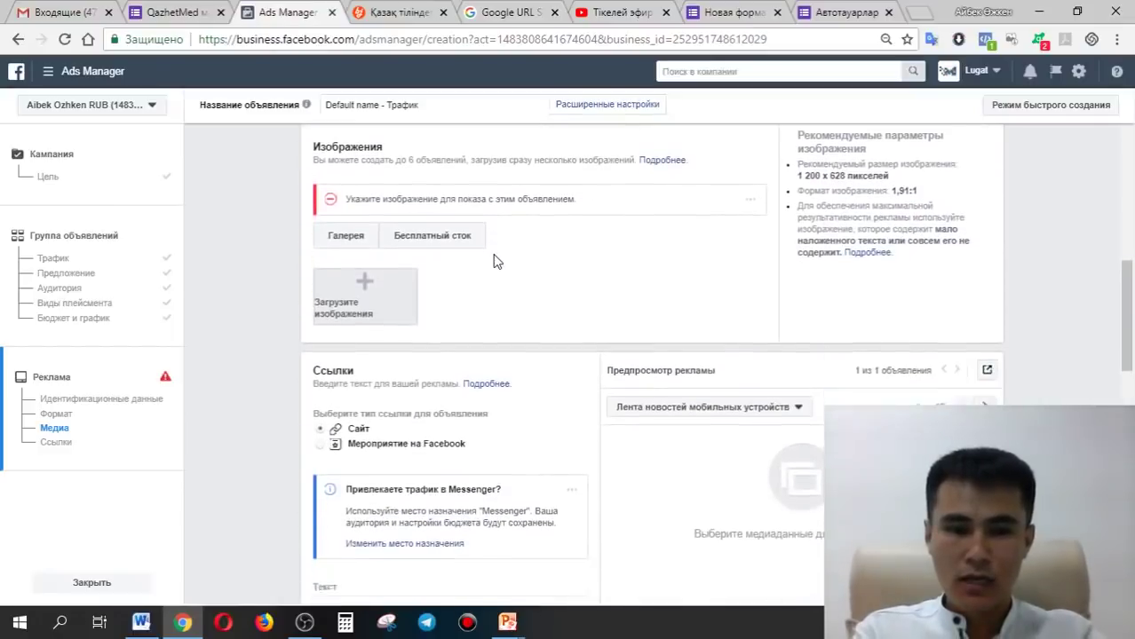
{"action": "left_click", "coordinate": [380, 277]}
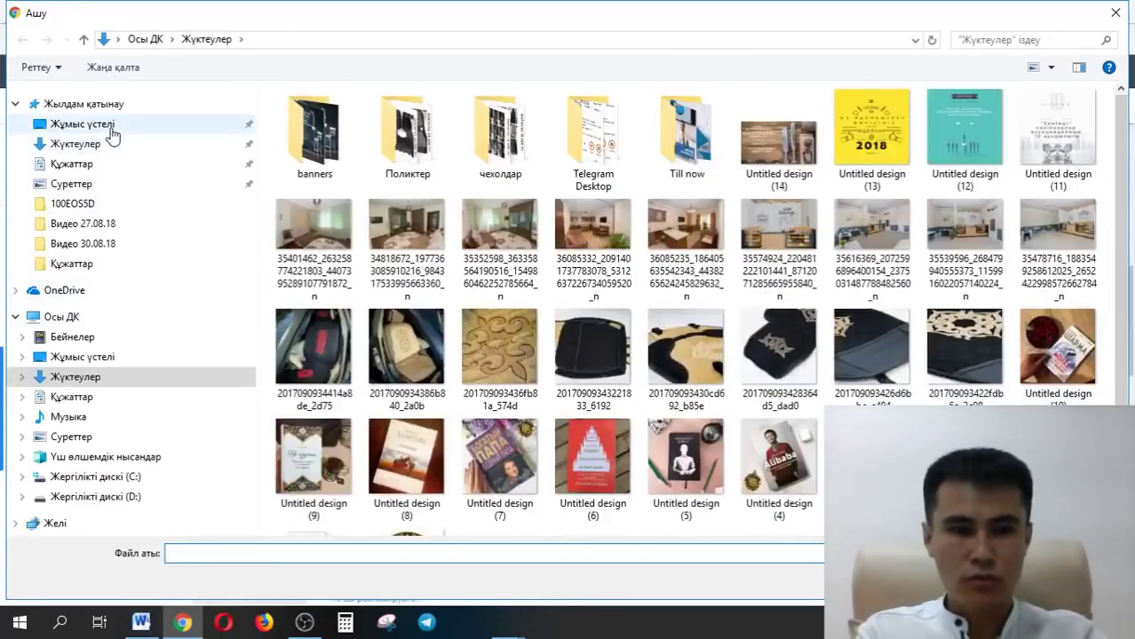
Browse to Desktop > Материалдар for the ad image, then advance the slideshow to the ad-anatomy slide
{"action": "left_click", "coordinate": [111, 129]}
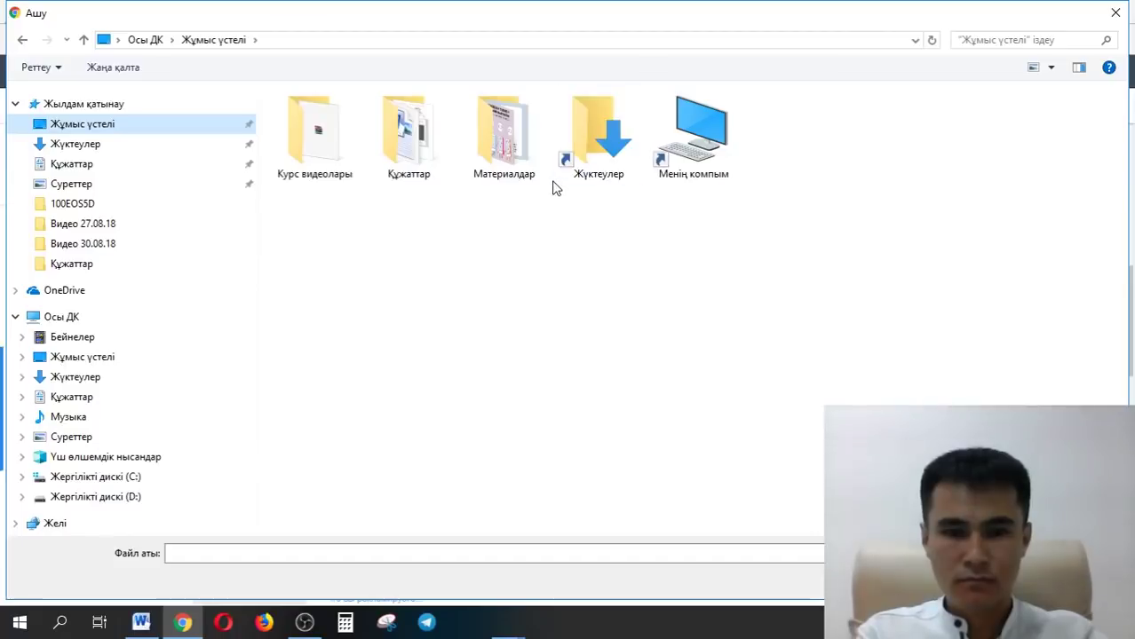
{"action": "double_click", "coordinate": [524, 175]}
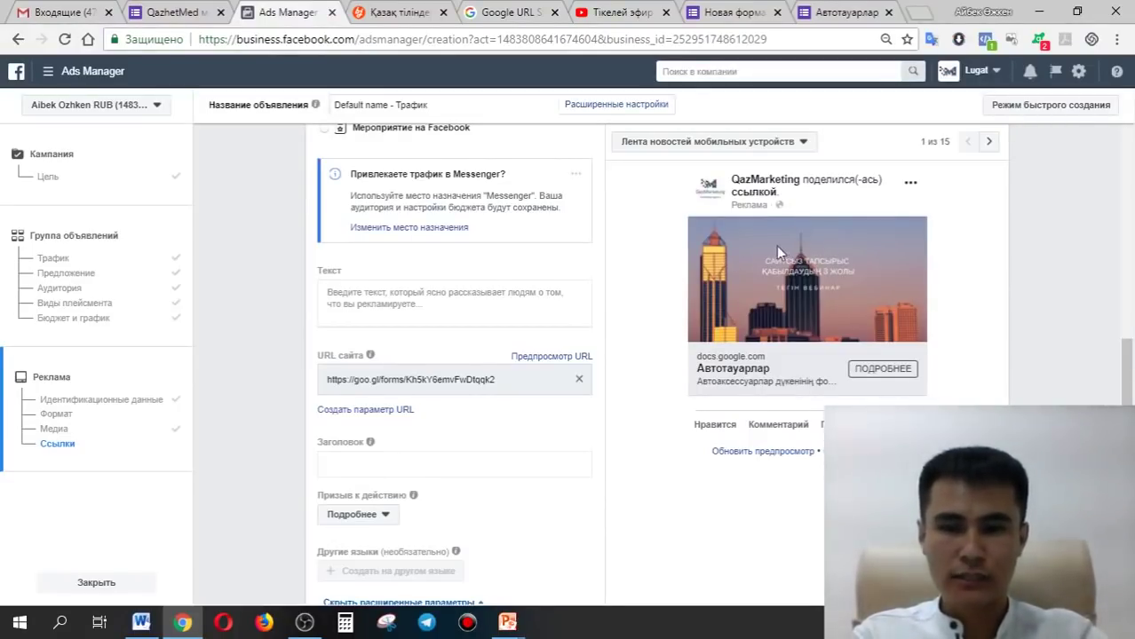
{"action": "mouse_move", "coordinate": [507, 622]}
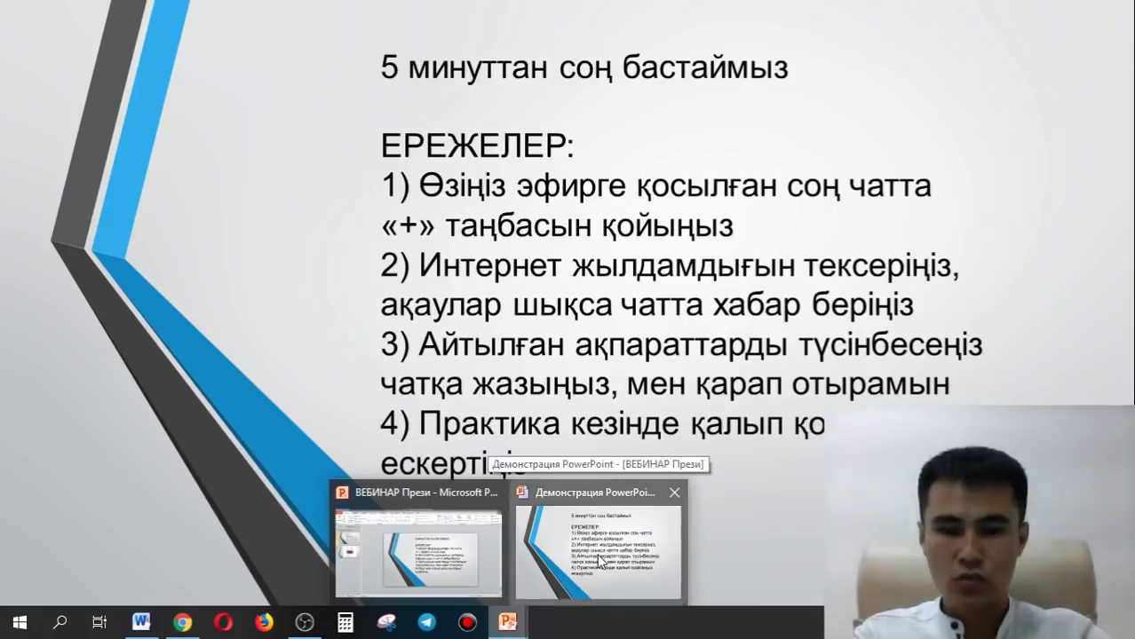
{"action": "left_click", "coordinate": [553, 586]}
{"action": "key", "text": "Right"}
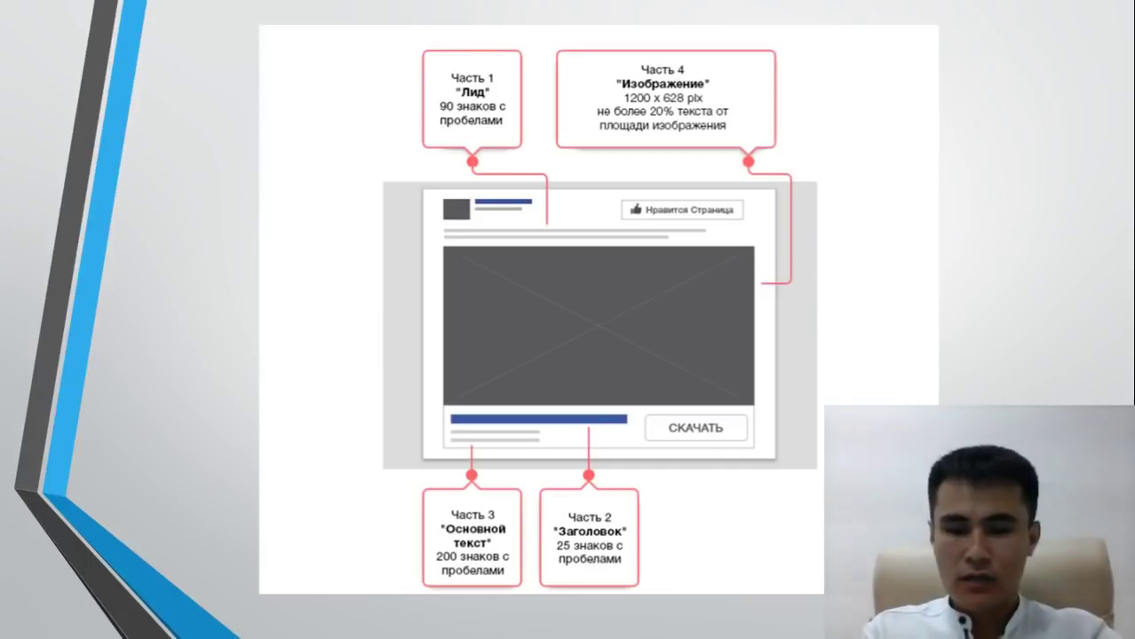
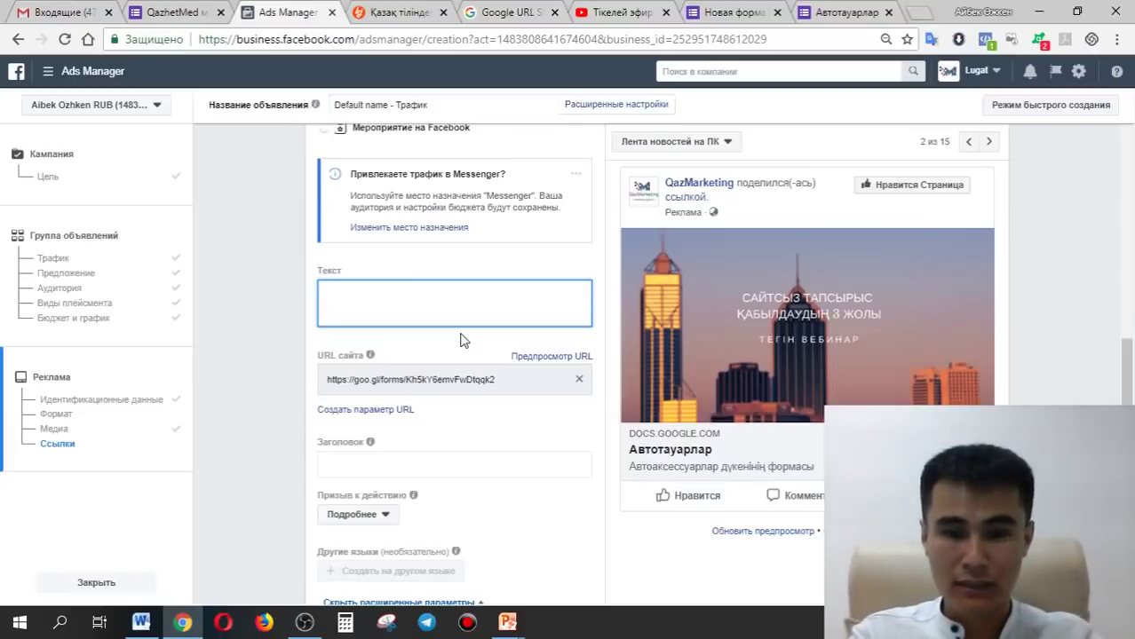
Paste the Kazakh promo text block from the Word document into the ad's Текст box
{"action": "left_click", "coordinate": [416, 463]}
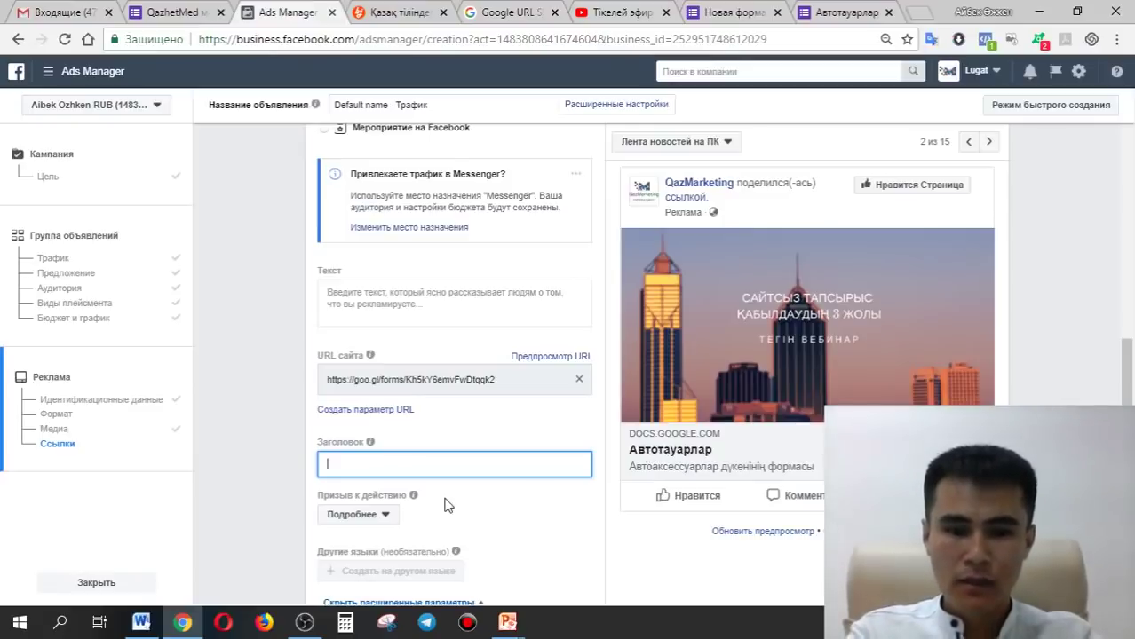
{"action": "scroll", "coordinate": [446, 506], "scroll_direction": "down", "scroll_amount": 2}
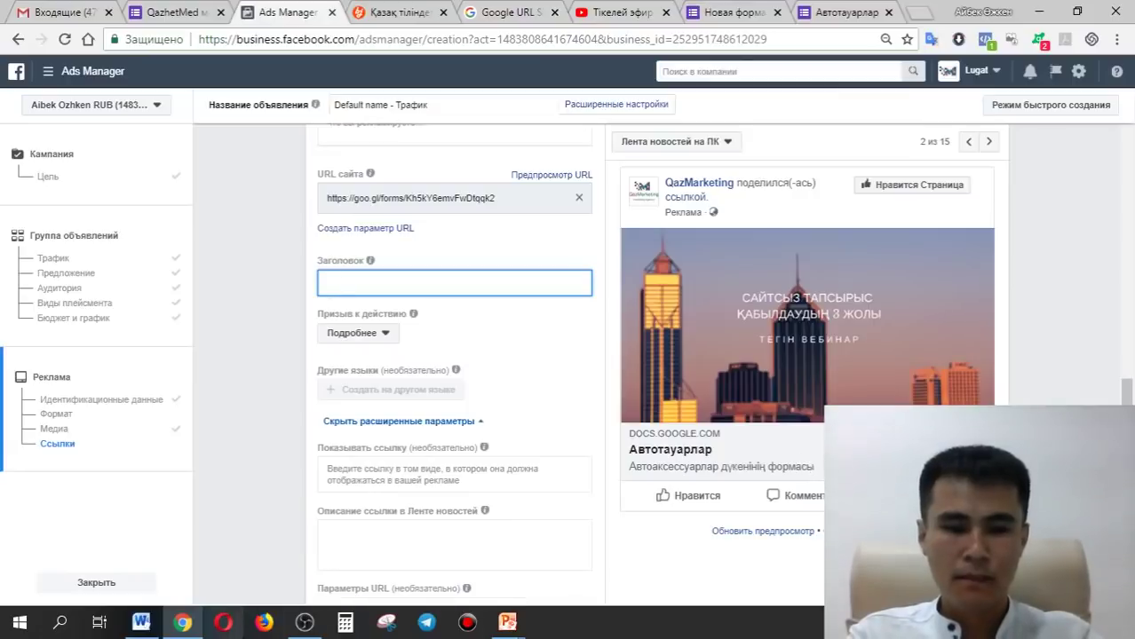
{"action": "left_click", "coordinate": [151, 625]}
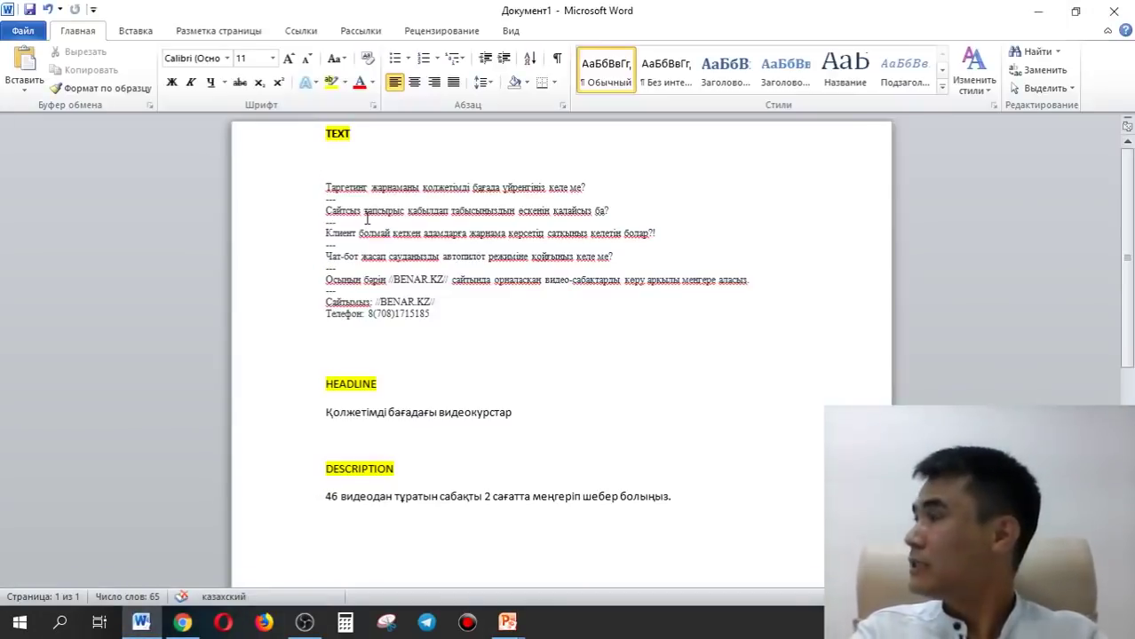
{"action": "left_click", "coordinate": [339, 197]}
{"action": "left_click_drag", "start_coordinate": [325, 187], "coordinate": [445, 313]}
{"action": "left_click", "coordinate": [184, 624]}
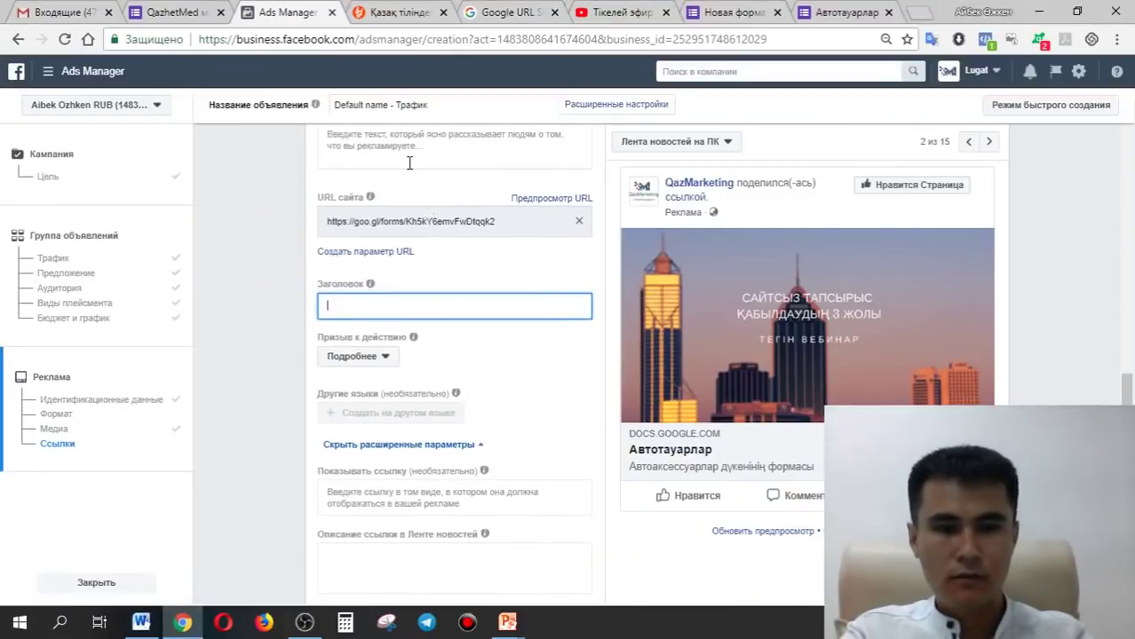
{"action": "left_click", "coordinate": [409, 163]}
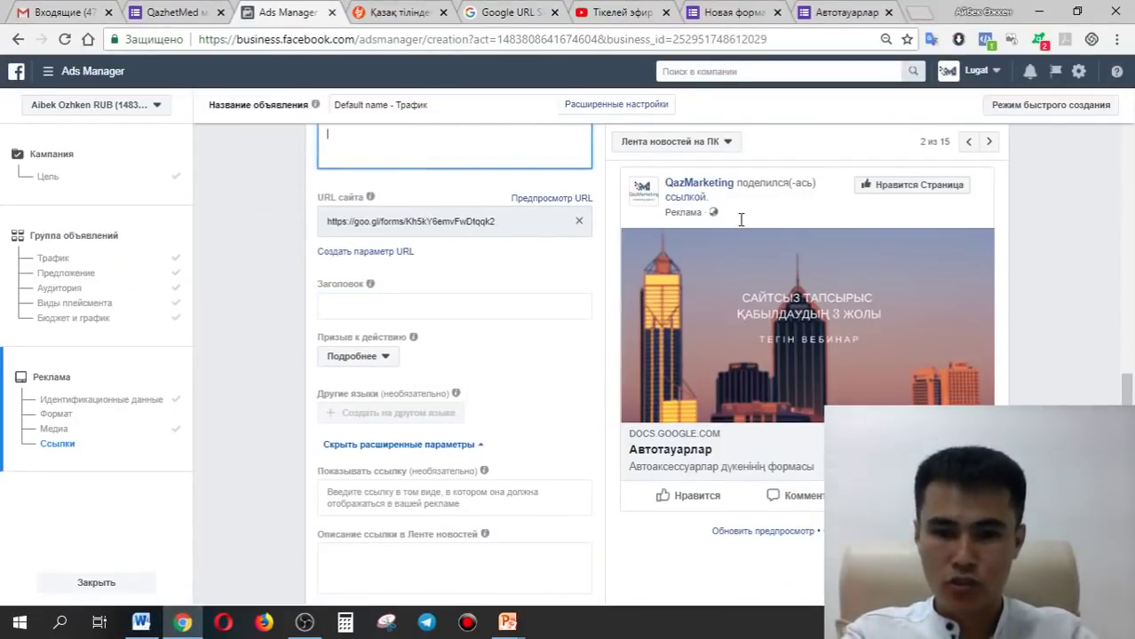
{"action": "key", "text": "ctrl+v"}
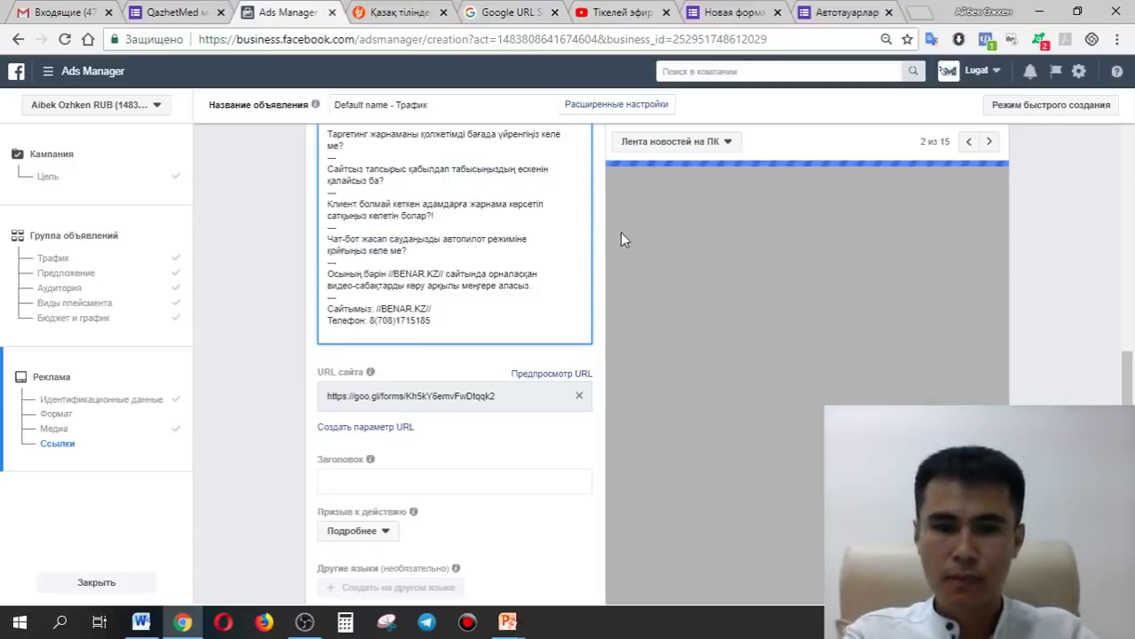
{"action": "left_click", "coordinate": [604, 230]}
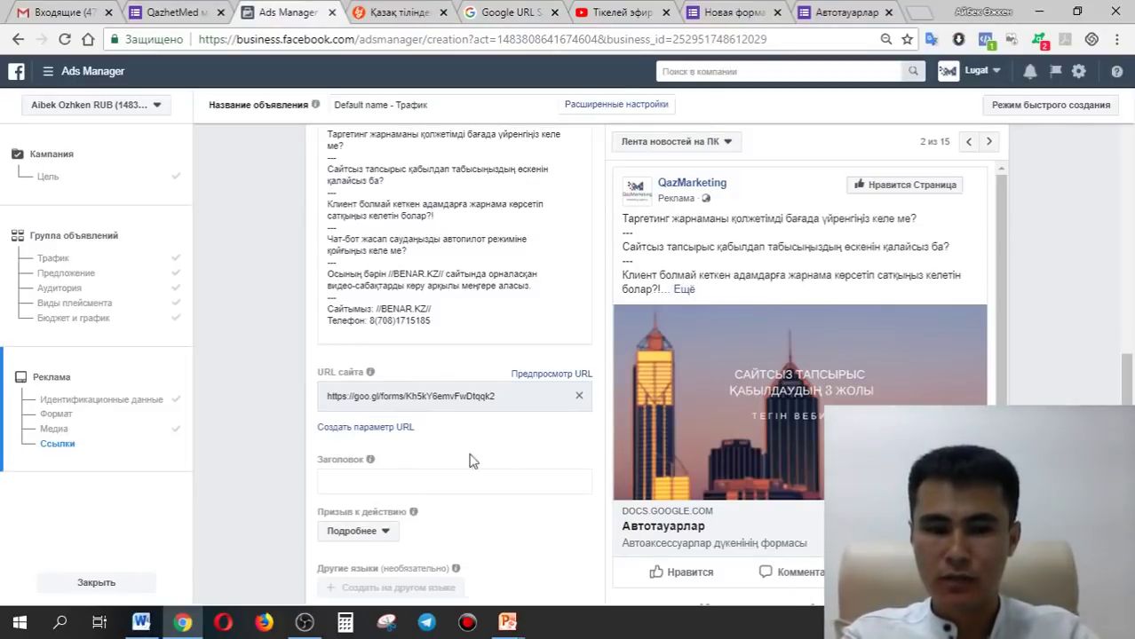
Set the ad headline to 'Қолжетімді бағадағы видеокурстар', copied from Word
{"action": "left_click", "coordinate": [442, 481]}
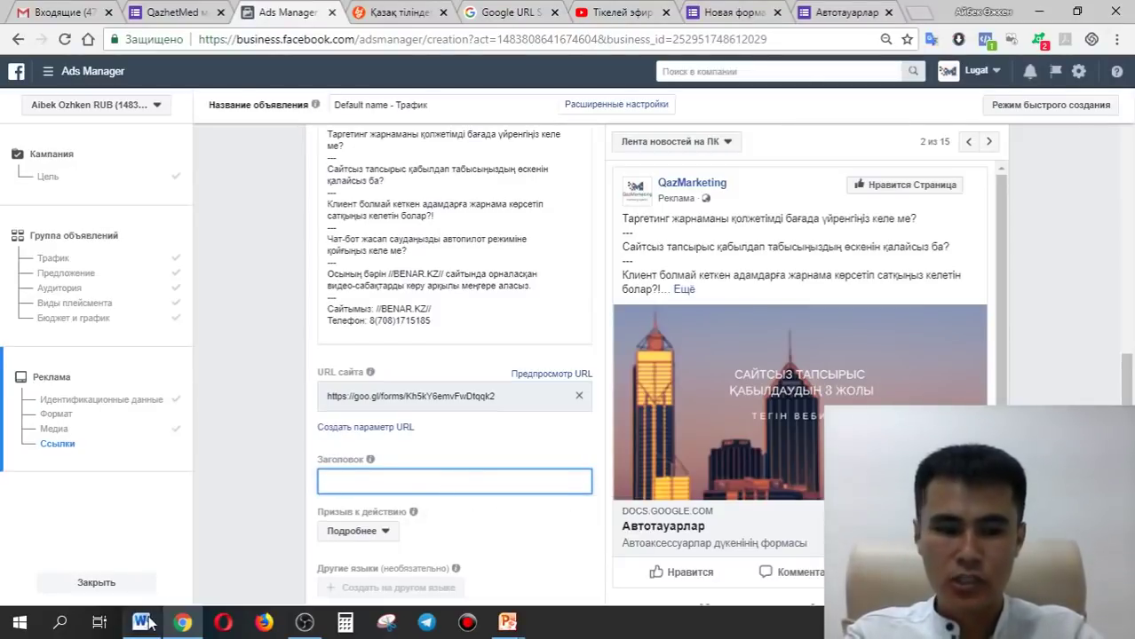
{"action": "left_click", "coordinate": [140, 622]}
{"action": "left_click_drag", "start_coordinate": [513, 412], "coordinate": [335, 418]}
{"action": "key", "text": "ctrl+c"}
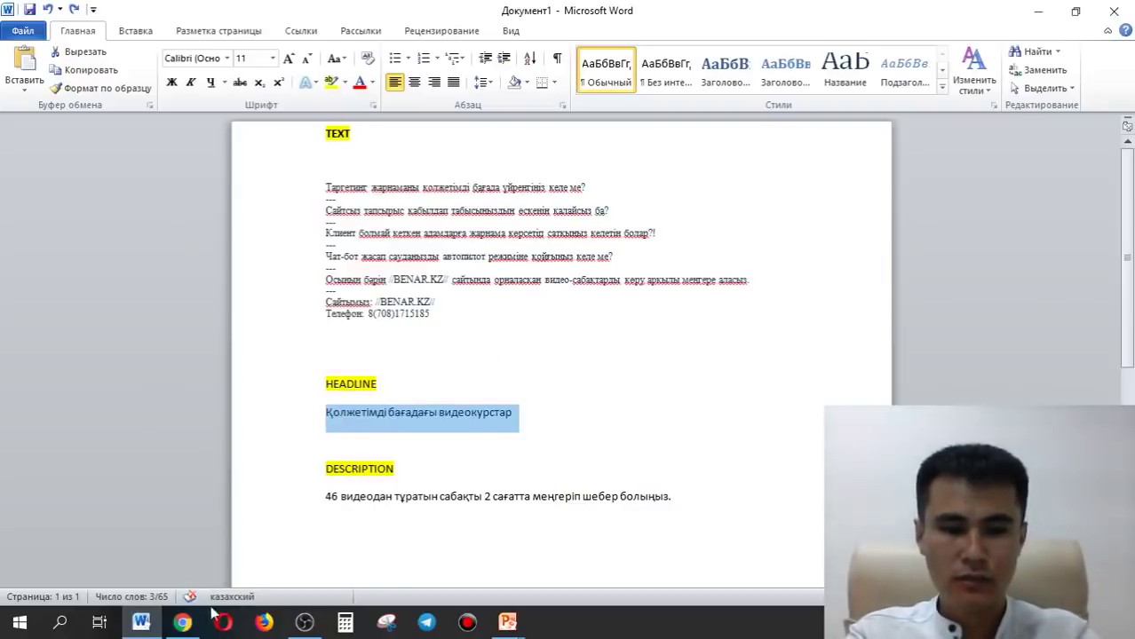
{"action": "left_click", "coordinate": [182, 621]}
{"action": "key", "text": "ctrl+v"}
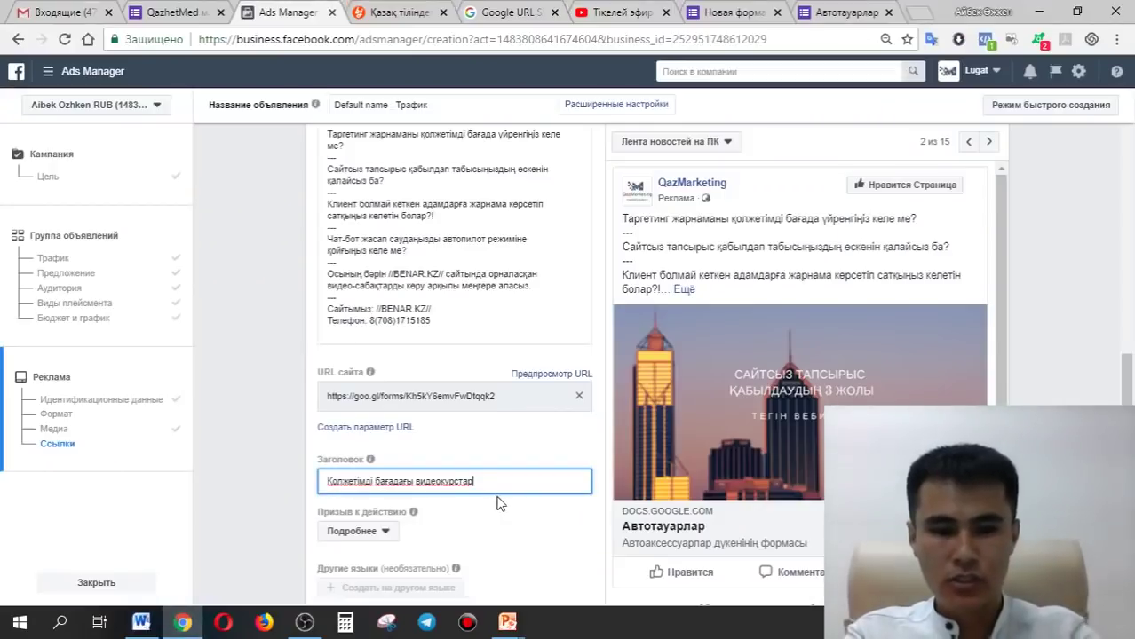
{"action": "scroll", "coordinate": [547, 473], "scroll_direction": "down", "scroll_amount": 1}
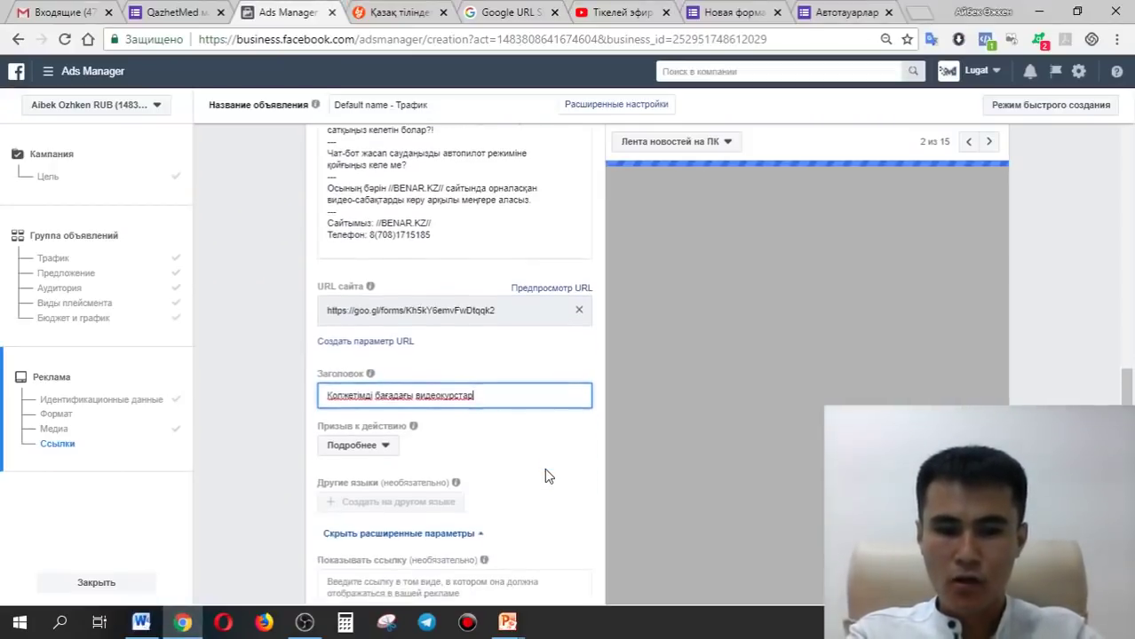
Set the ad's call to action to Подать заявку
{"action": "left_click", "coordinate": [384, 449]}
{"action": "left_click", "coordinate": [384, 449]}
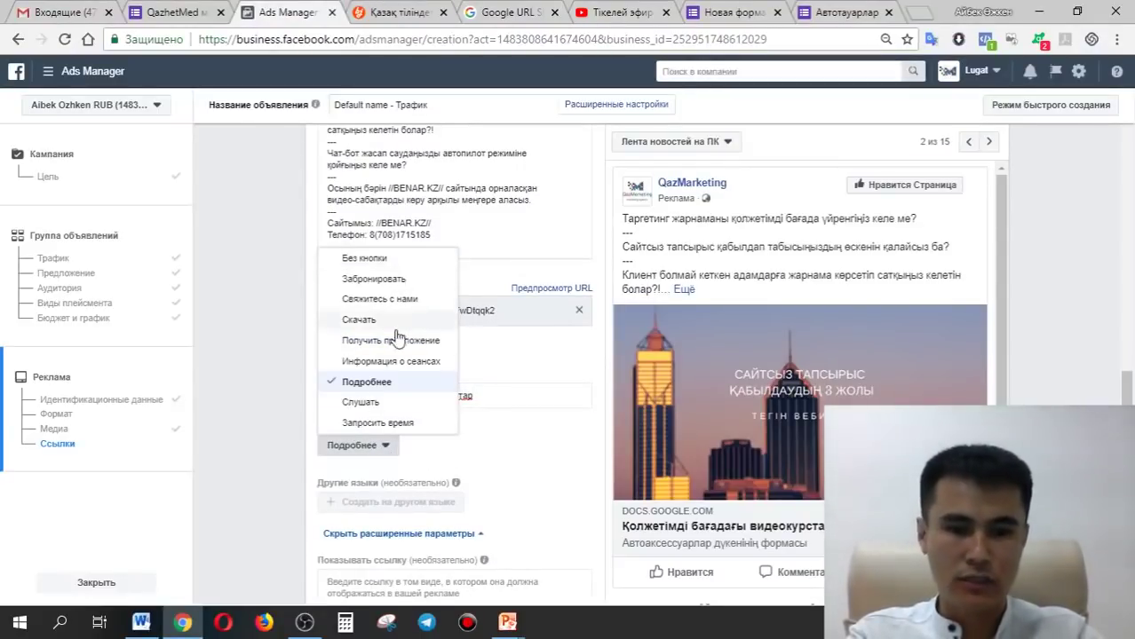
{"action": "scroll", "coordinate": [399, 364], "scroll_direction": "down", "scroll_amount": 1}
{"action": "scroll", "coordinate": [400, 364], "scroll_direction": "down", "scroll_amount": 1}
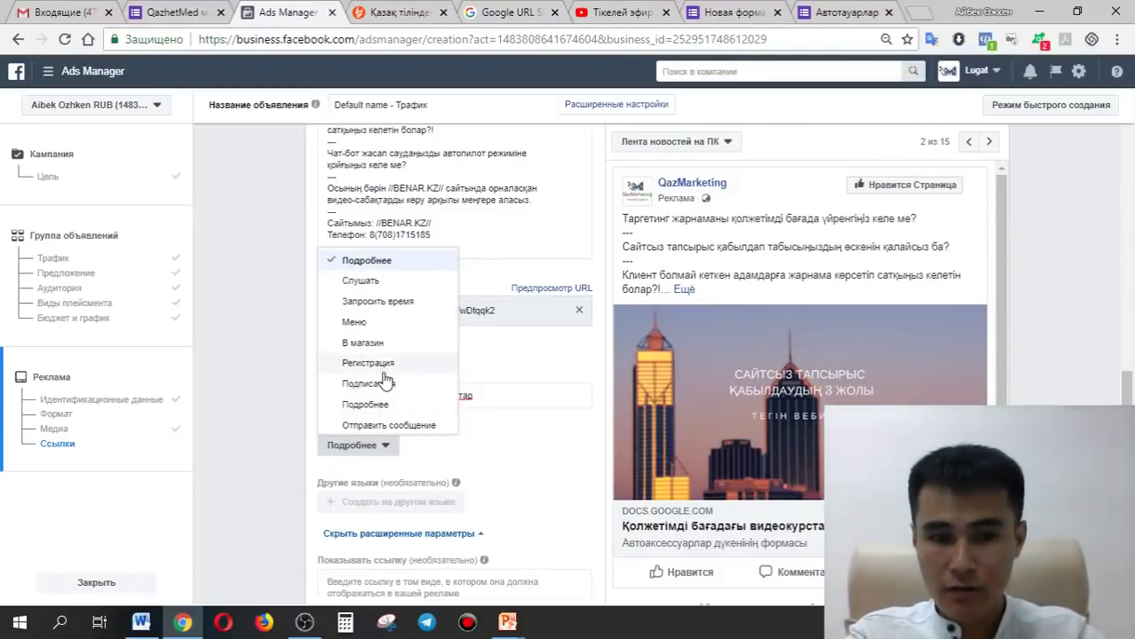
{"action": "scroll", "coordinate": [389, 355], "scroll_direction": "down", "scroll_amount": 1}
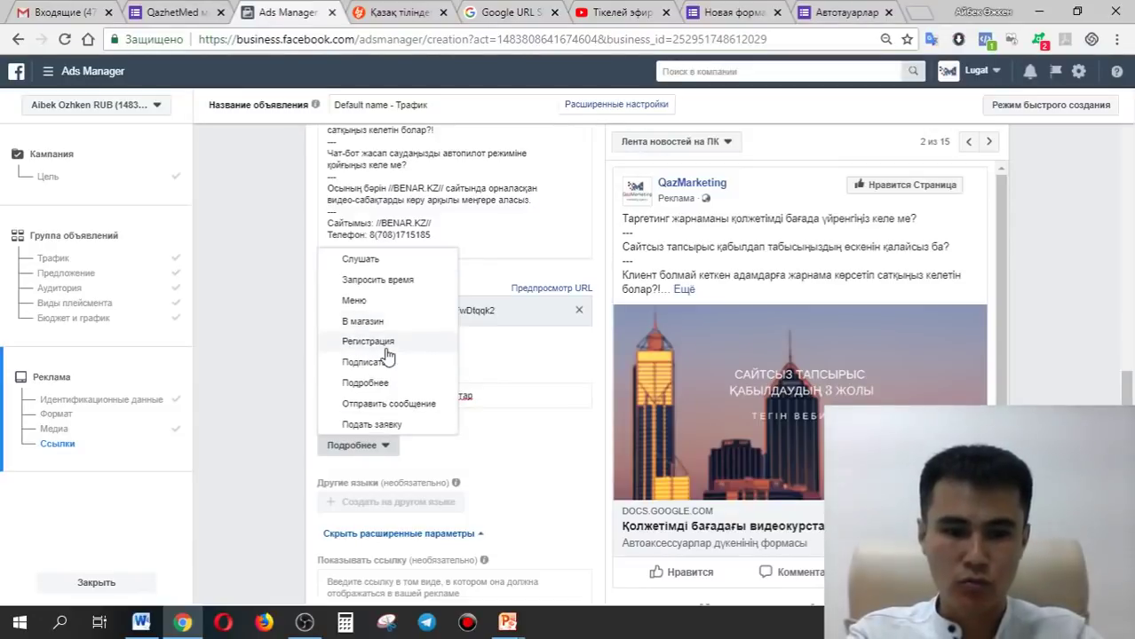
{"action": "left_click", "coordinate": [393, 427]}
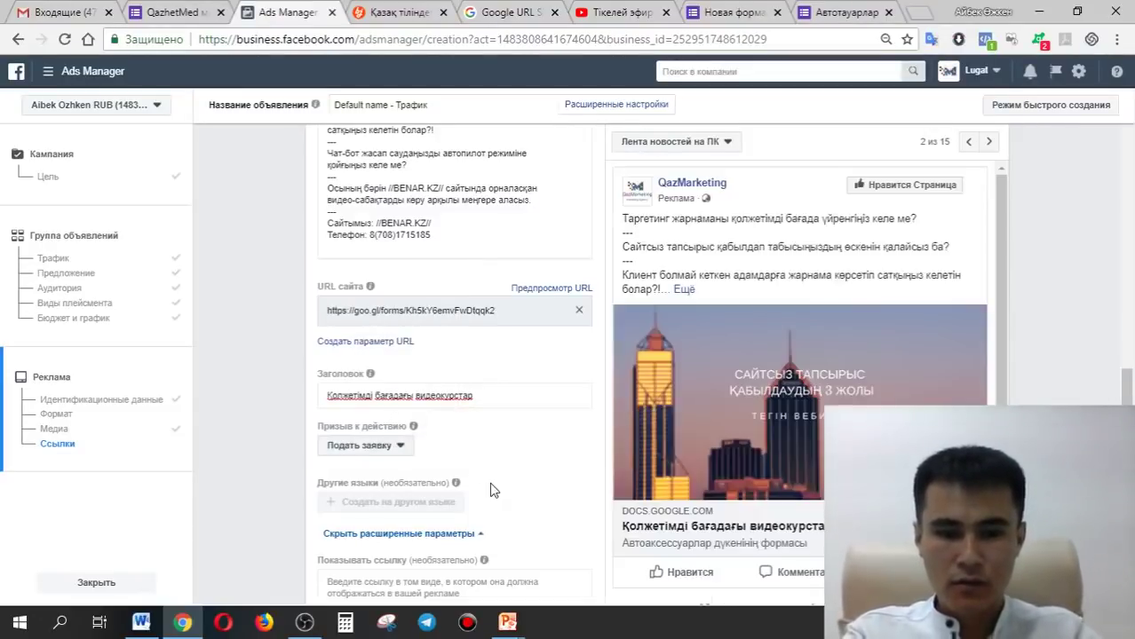
{"action": "scroll", "coordinate": [494, 491], "scroll_direction": "down", "scroll_amount": 2}
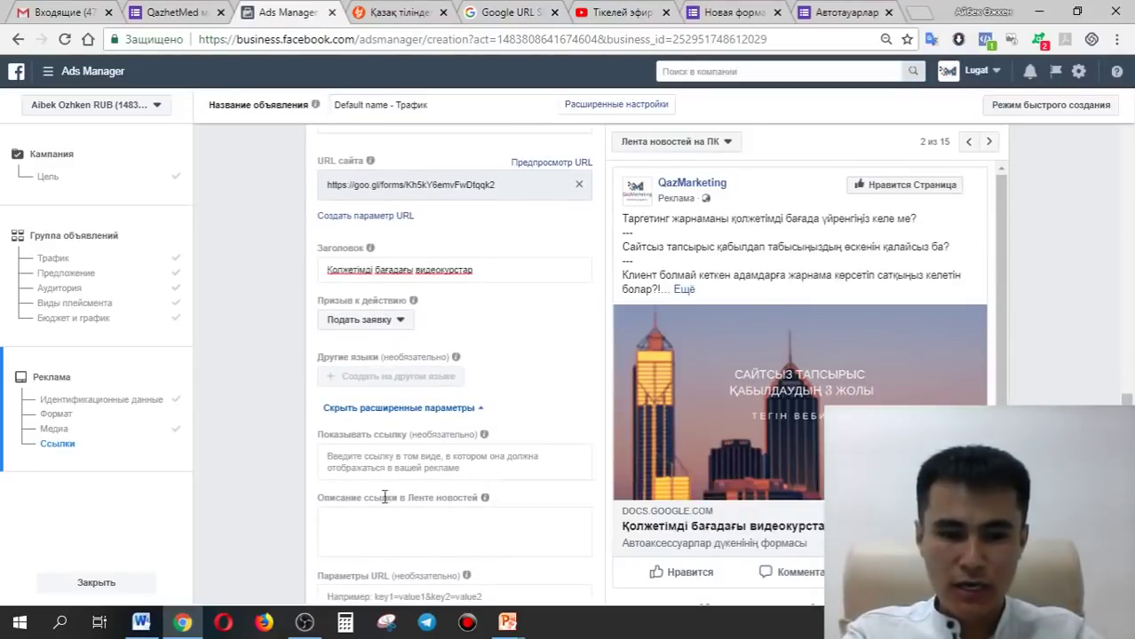
Paste '46 видеодан тұратын сабақты 2 сағатта меңгеріп шебер болыңыз.' into the newsfeed link description
{"action": "left_click", "coordinate": [393, 527]}
{"action": "scroll", "coordinate": [393, 533], "scroll_direction": "down", "scroll_amount": 1}
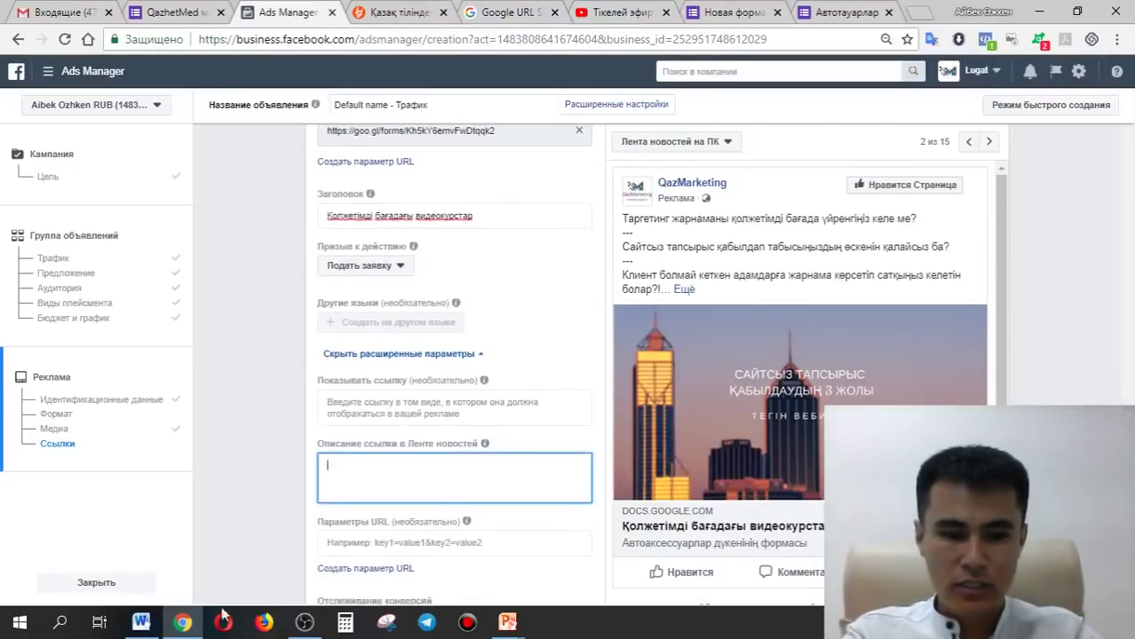
{"action": "left_click", "coordinate": [141, 622]}
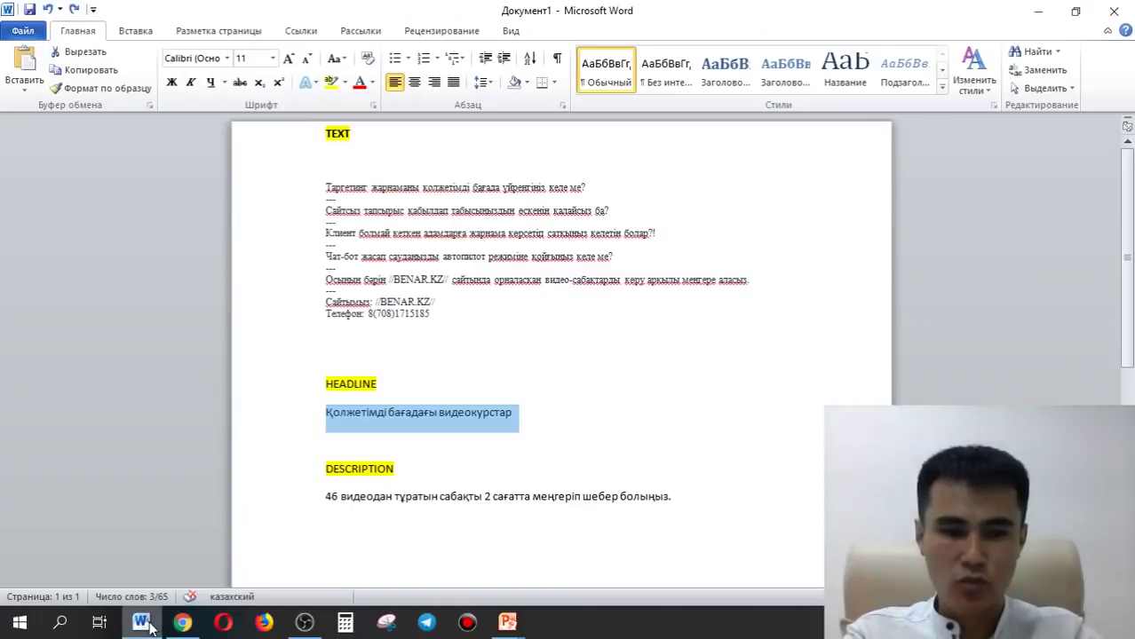
{"action": "left_click", "coordinate": [324, 498]}
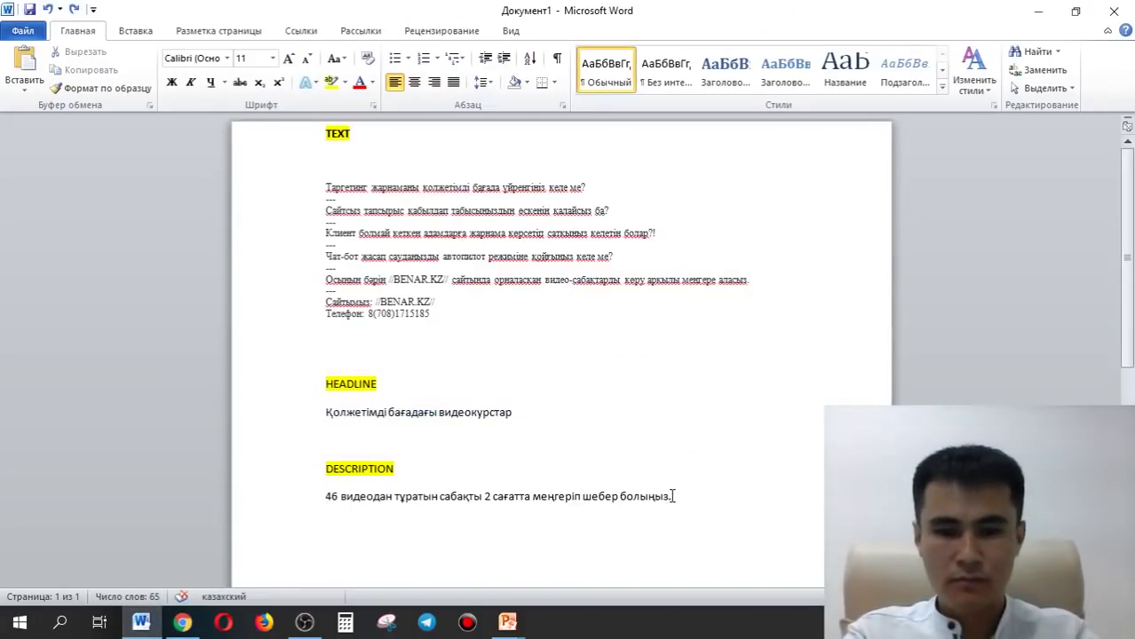
{"action": "left_click_drag", "start_coordinate": [672, 497], "coordinate": [333, 506]}
{"action": "key", "text": "ctrl+c"}
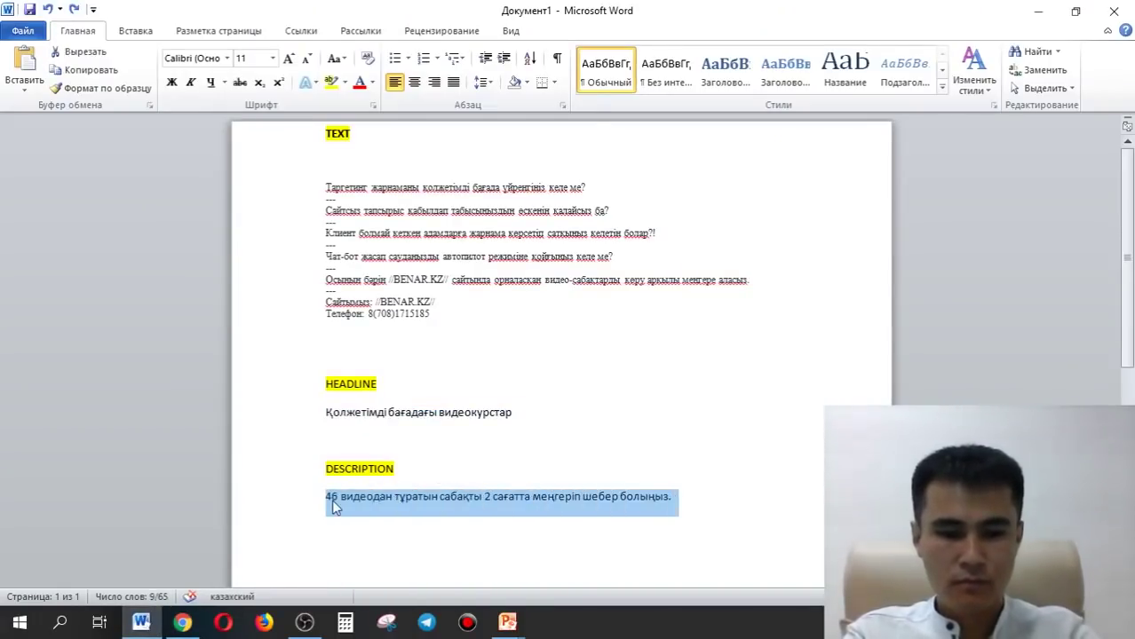
{"action": "left_click", "coordinate": [182, 622]}
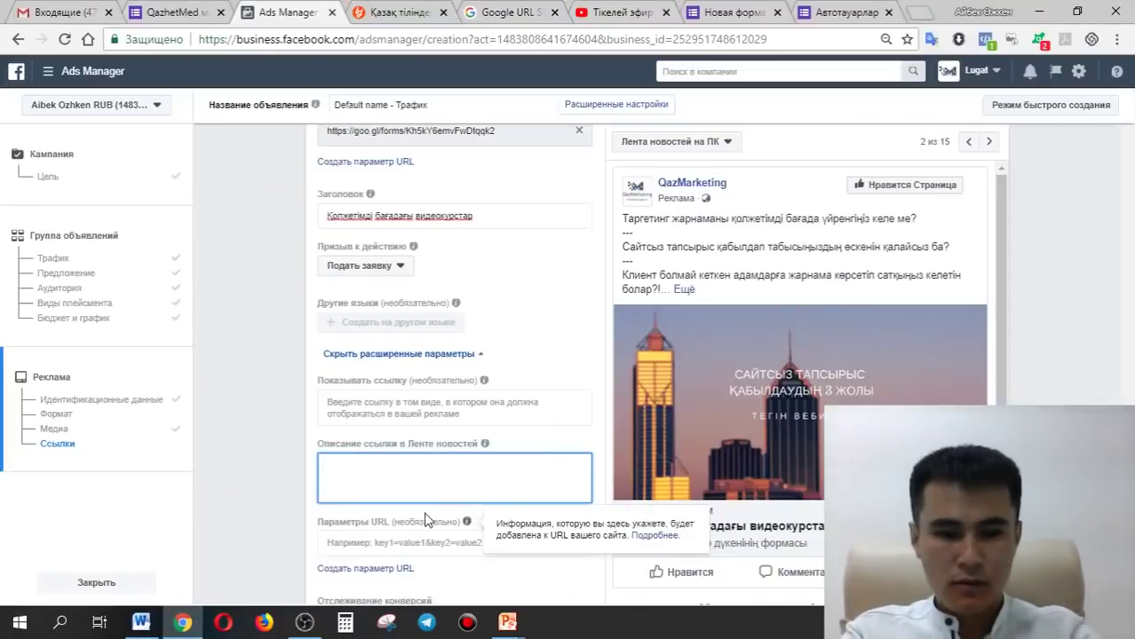
{"action": "key", "text": "ctrl+v"}
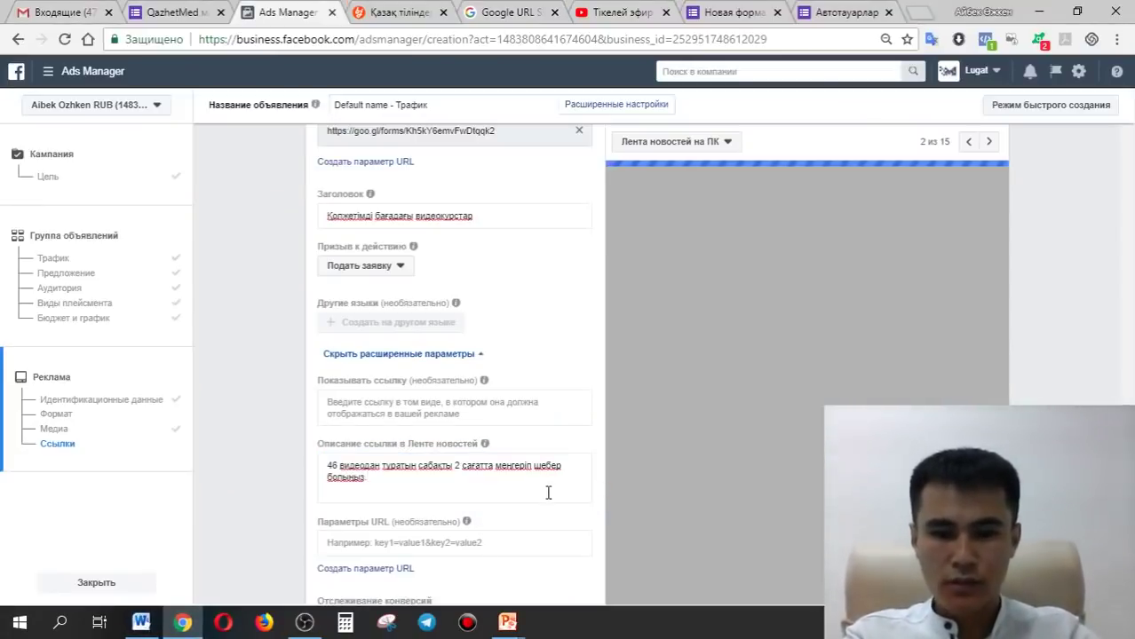
{"action": "scroll", "coordinate": [1093, 327], "scroll_direction": "down", "scroll_amount": 1}
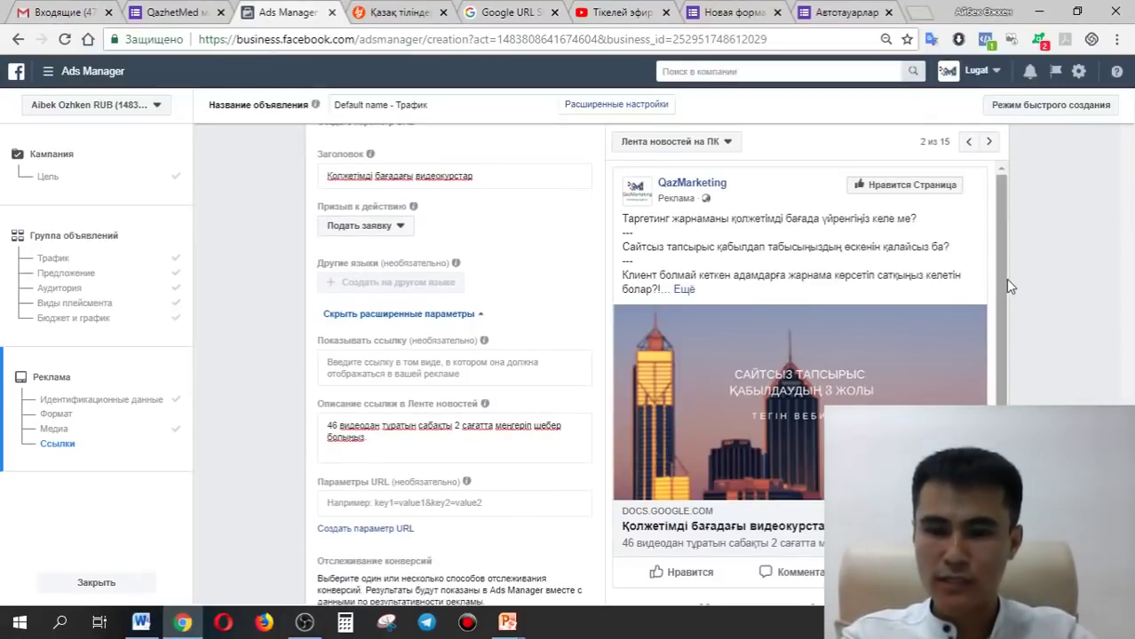
Review the finished ad preview with its Подать заявку button, then switch to the Gmail tab
{"action": "scroll", "coordinate": [1030, 294], "scroll_direction": "down", "scroll_amount": 1}
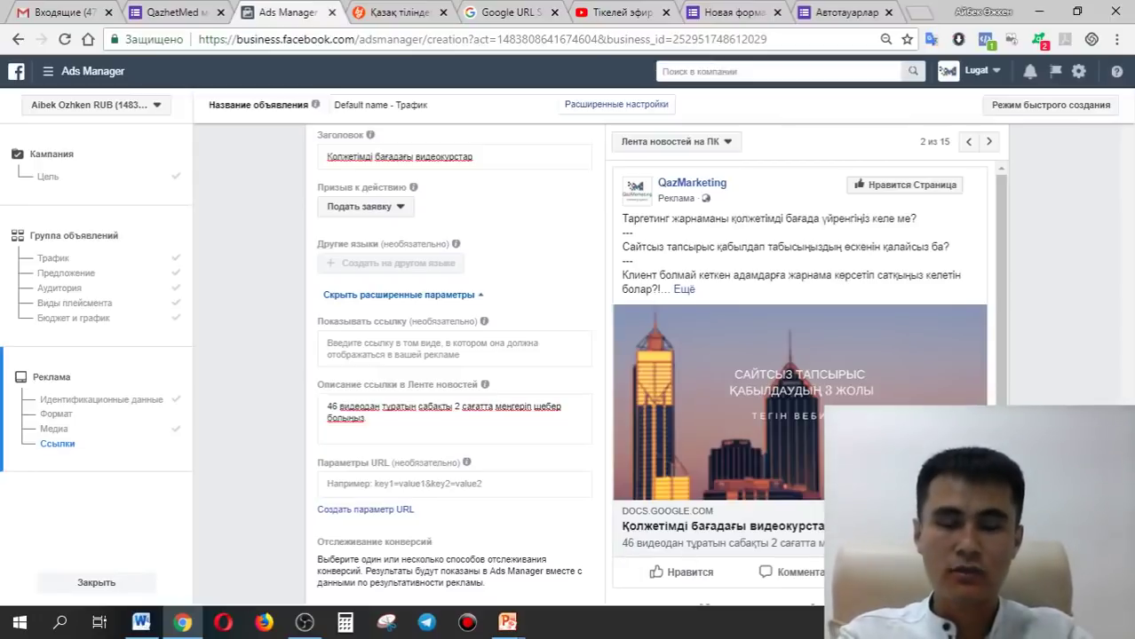
{"action": "scroll", "coordinate": [1093, 388], "scroll_direction": "down", "scroll_amount": 2}
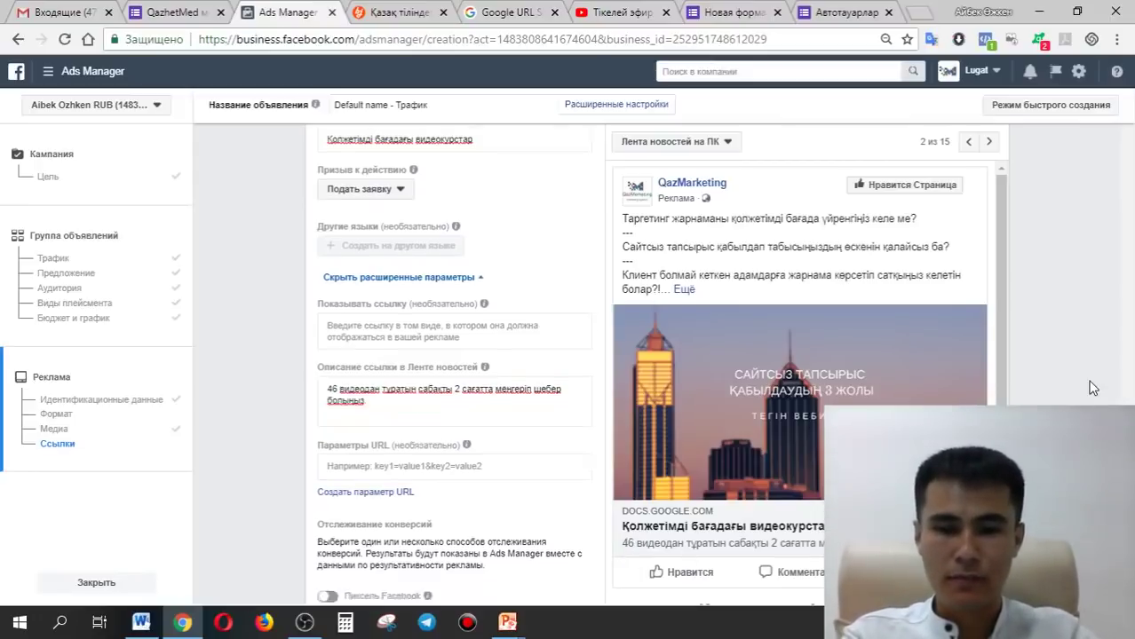
{"action": "scroll", "coordinate": [1093, 388], "scroll_direction": "down", "scroll_amount": 3}
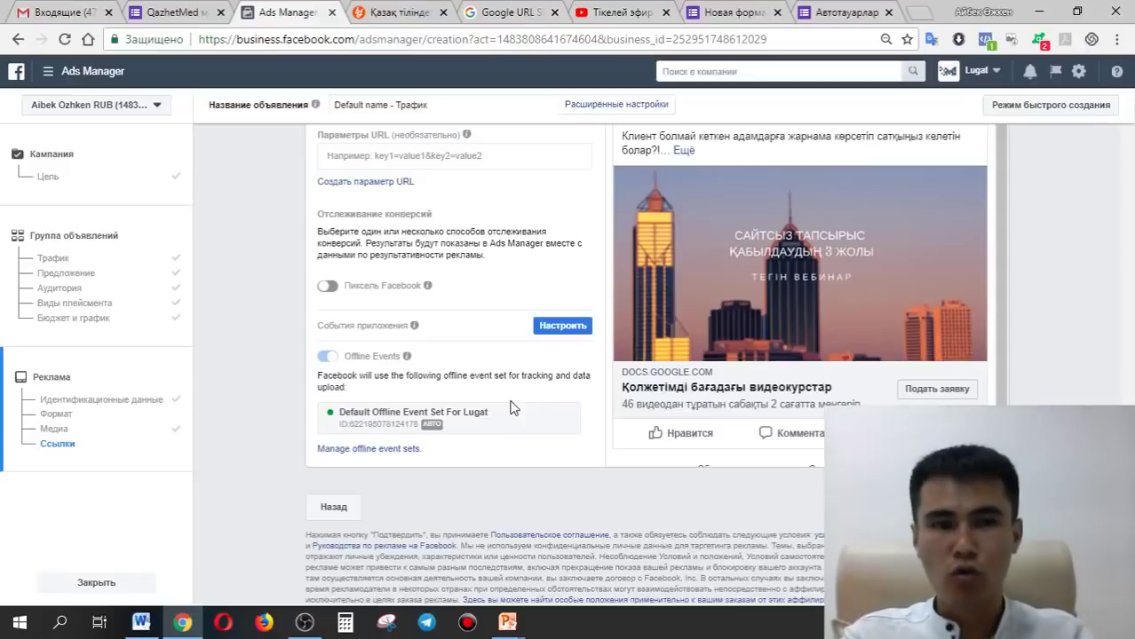
{"action": "left_click", "coordinate": [55, 13]}
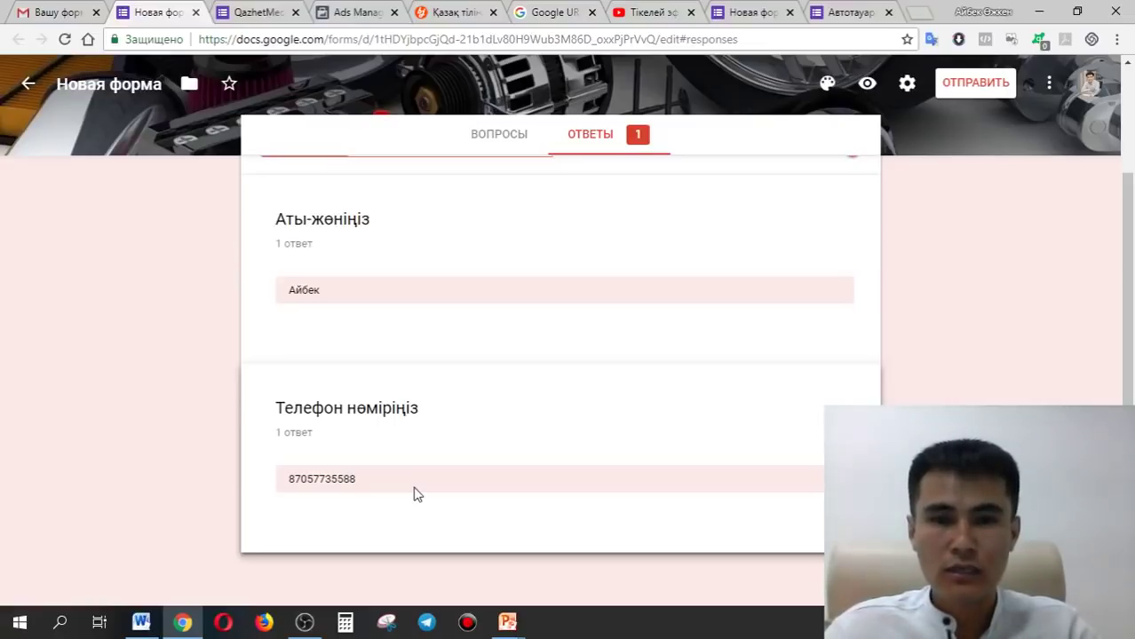
Minimise Chrome with Win+D to reveal the BENAR.KZ desktop
{"action": "key", "text": "super+d"}
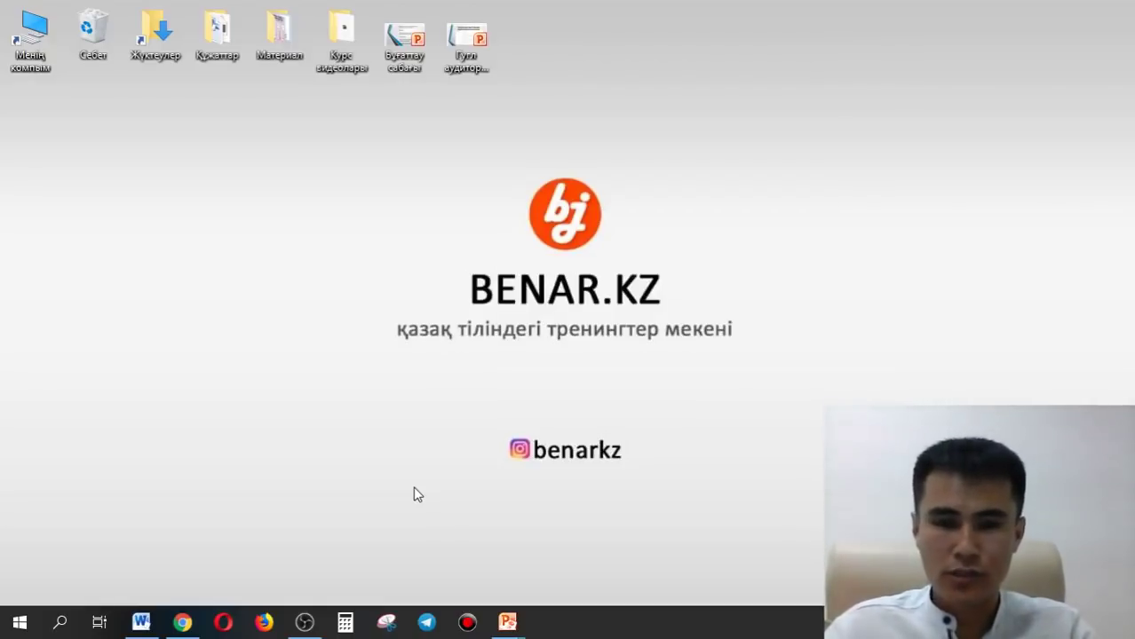
Restore Chrome, switch to the second Новая форма tab and close its Send dialog
{"action": "left_click", "coordinate": [182, 622]}
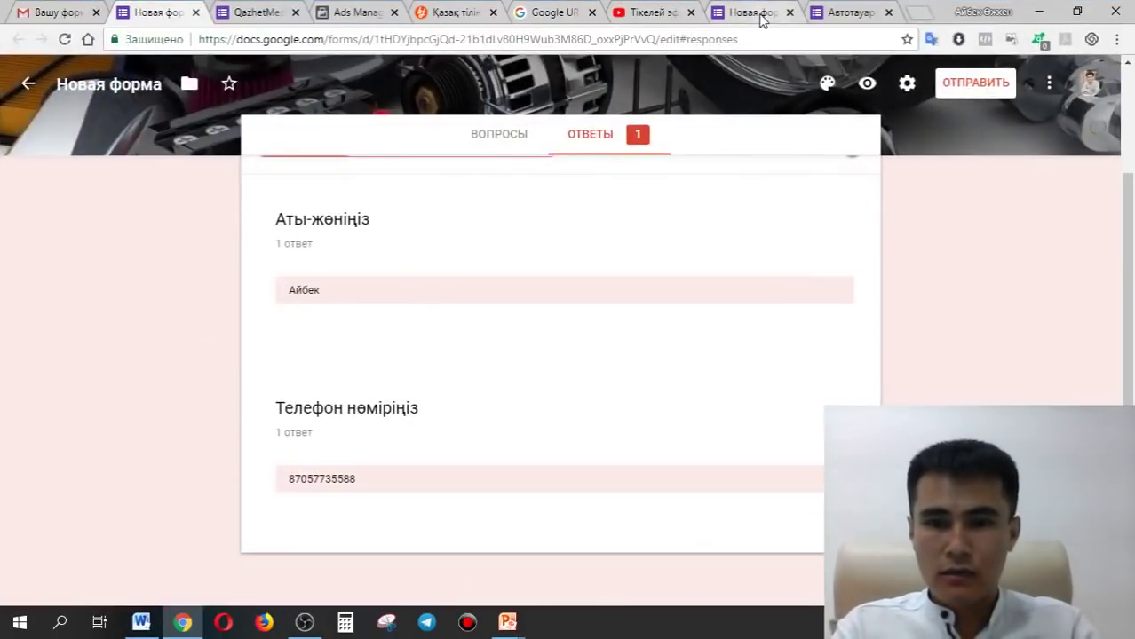
{"action": "left_click", "coordinate": [761, 19]}
{"action": "left_click", "coordinate": [771, 129]}
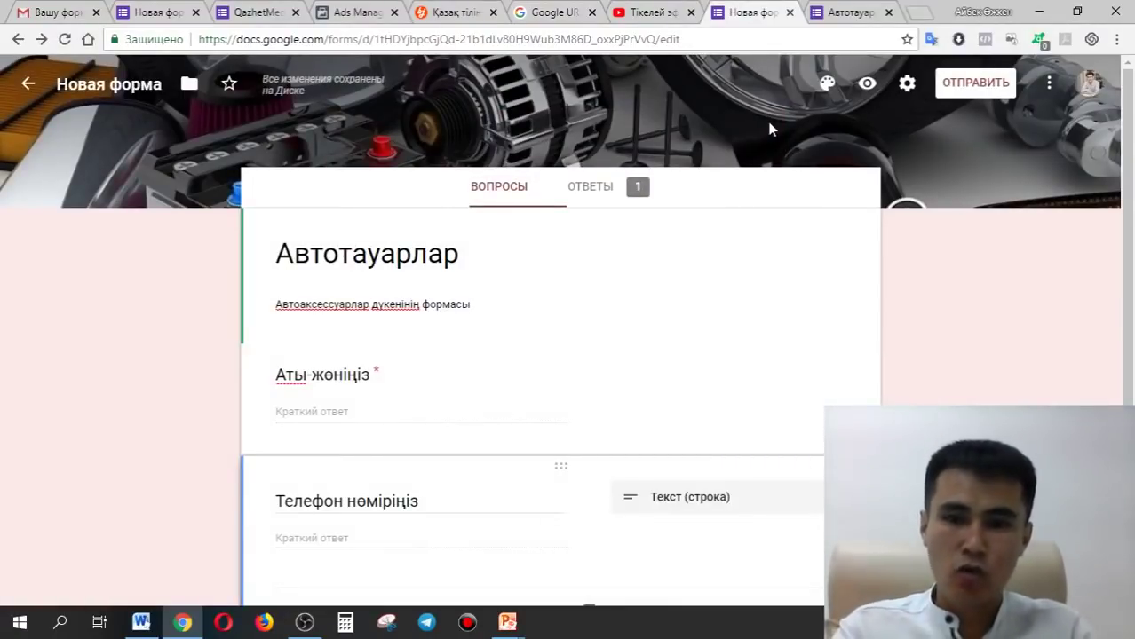
Copy the Автотауарлар form's shortened goo.gl link from the Send dialog's link tab
{"action": "left_click", "coordinate": [982, 84]}
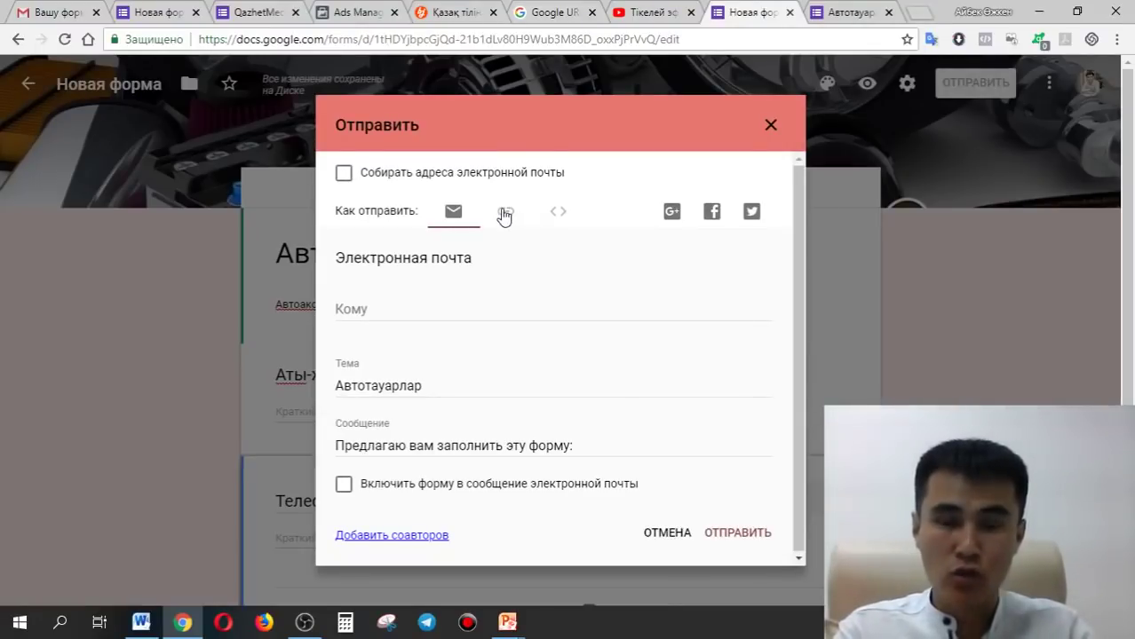
{"action": "left_click", "coordinate": [504, 213]}
{"action": "left_click", "coordinate": [392, 293]}
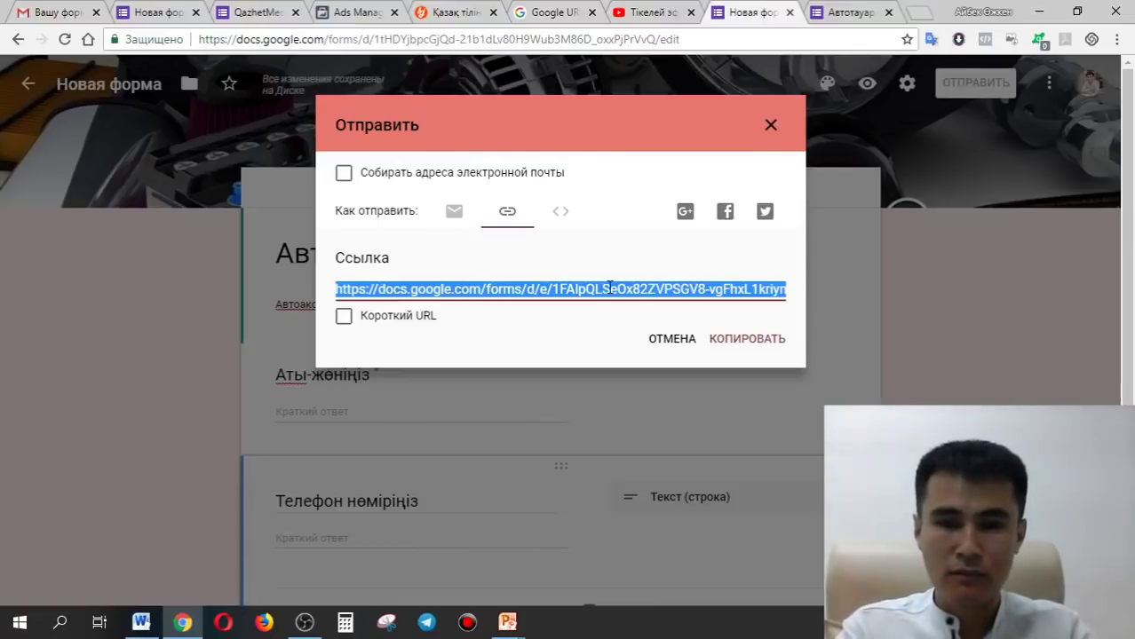
{"action": "left_click", "coordinate": [390, 324]}
{"action": "left_click", "coordinate": [389, 324]}
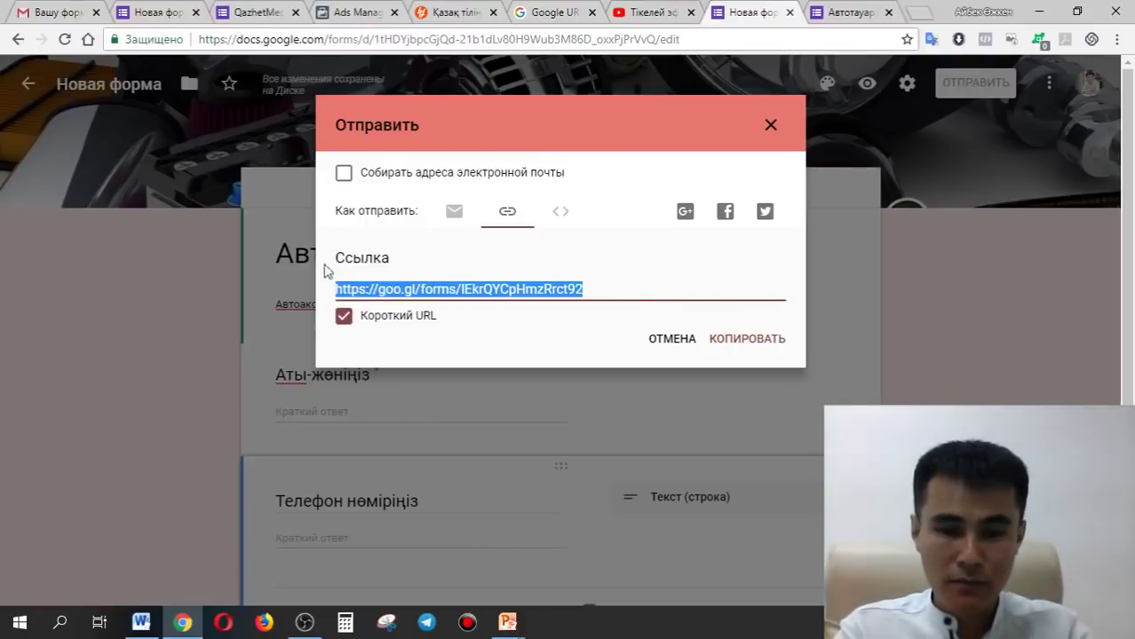
{"action": "right_click", "coordinate": [488, 290]}
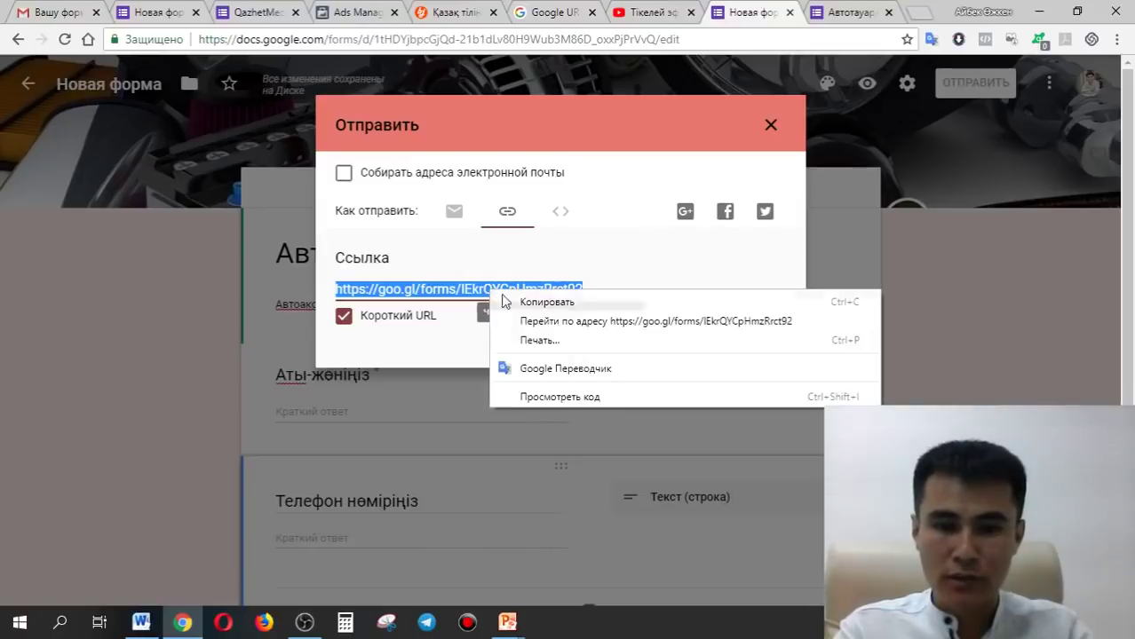
{"action": "left_click", "coordinate": [525, 303]}
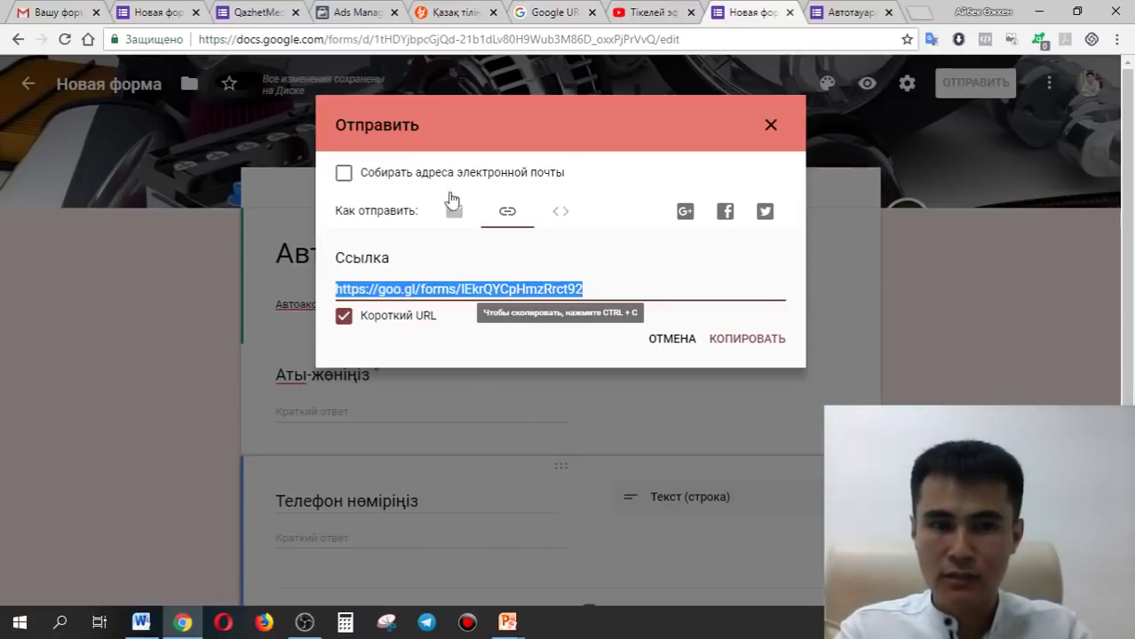
{"action": "left_click", "coordinate": [355, 11]}
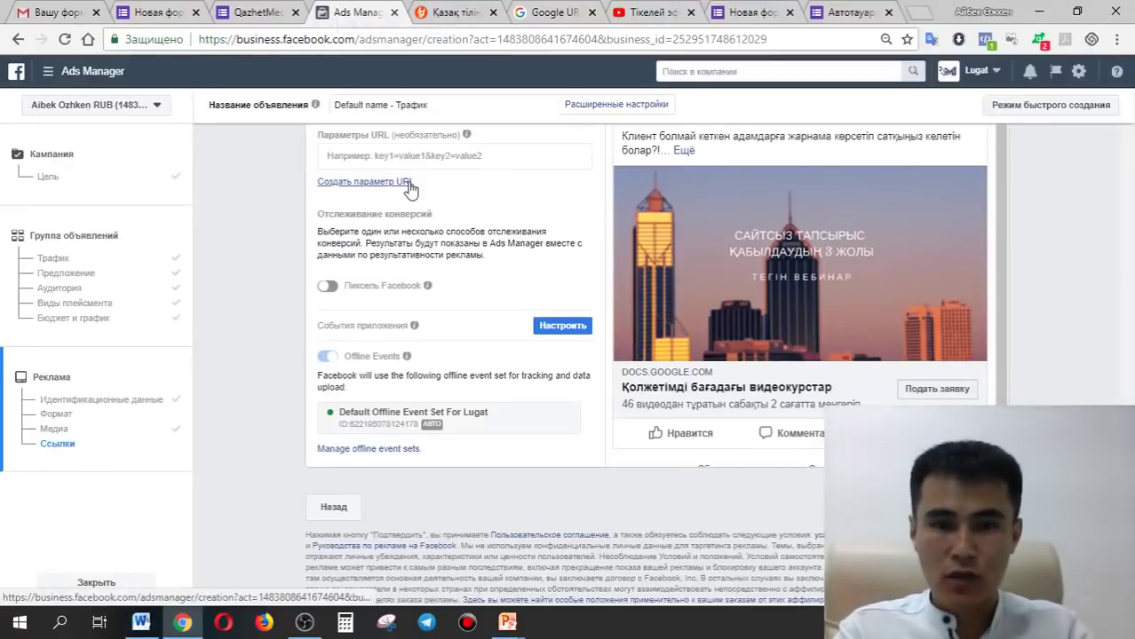
Scroll up to the URL сайта field and select the ad's existing goo.gl/forms link
{"action": "scroll", "coordinate": [411, 189], "scroll_direction": "up", "scroll_amount": 5}
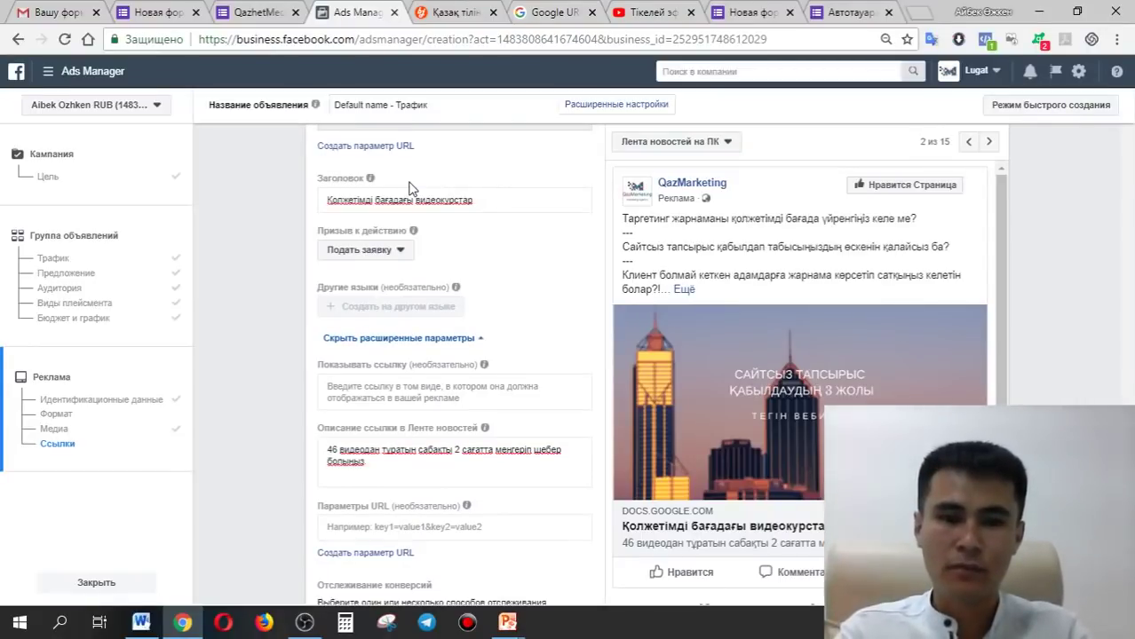
{"action": "scroll", "coordinate": [453, 253], "scroll_direction": "up", "scroll_amount": 2}
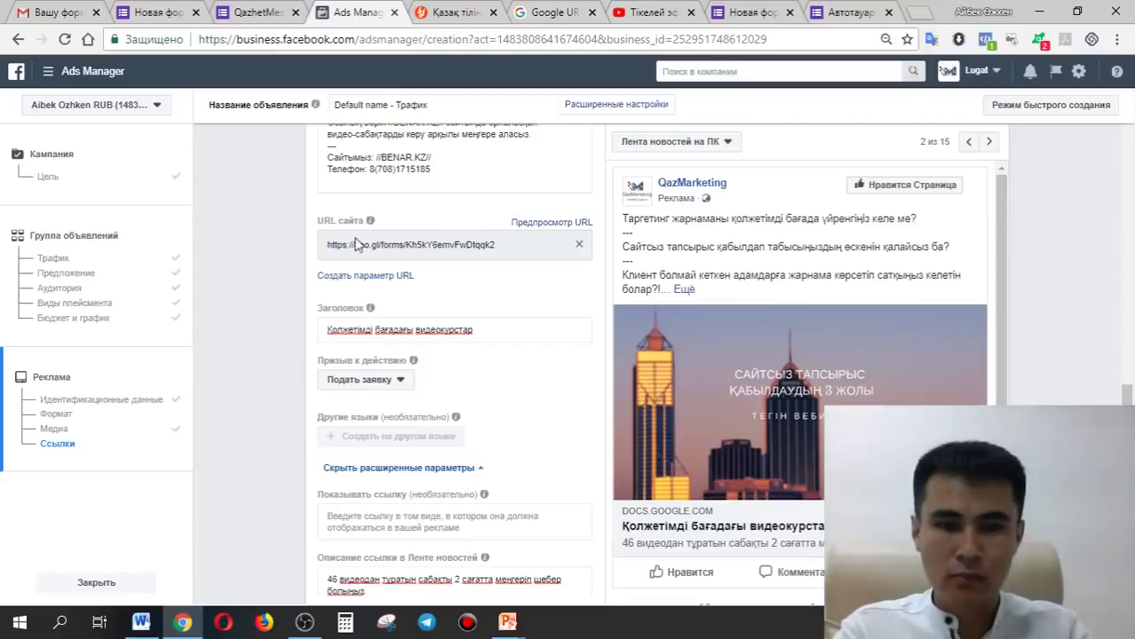
{"action": "left_click_drag", "start_coordinate": [512, 249], "coordinate": [316, 255]}
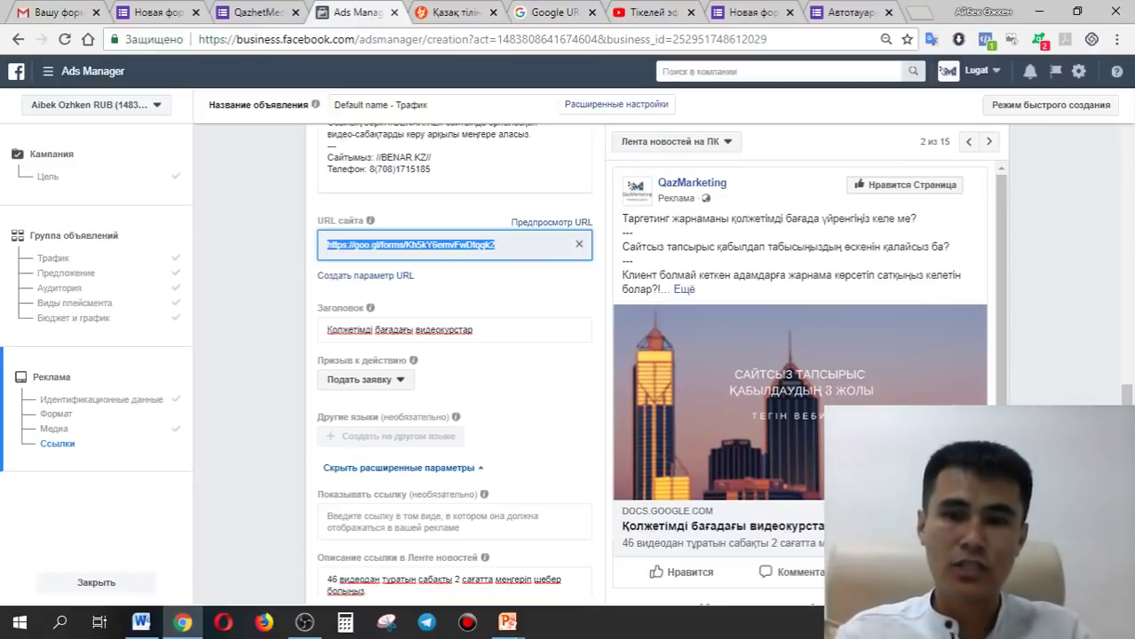
Close the Отправить dialog, glance at the published form tab, and return to the form editor
{"action": "left_click", "coordinate": [753, 12]}
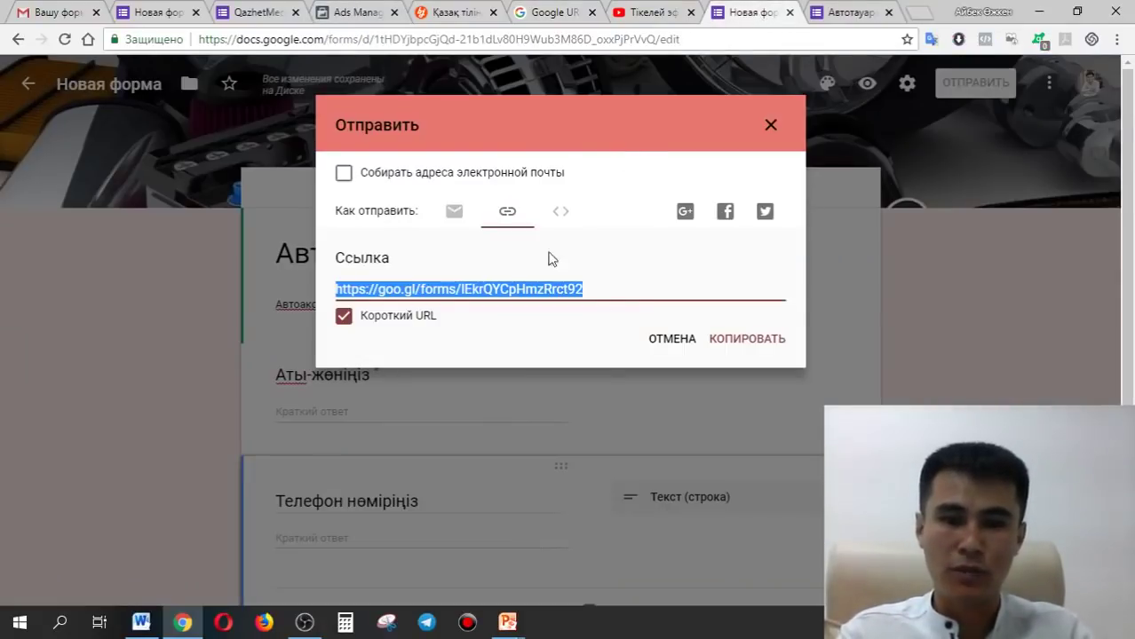
{"action": "left_click", "coordinate": [771, 124]}
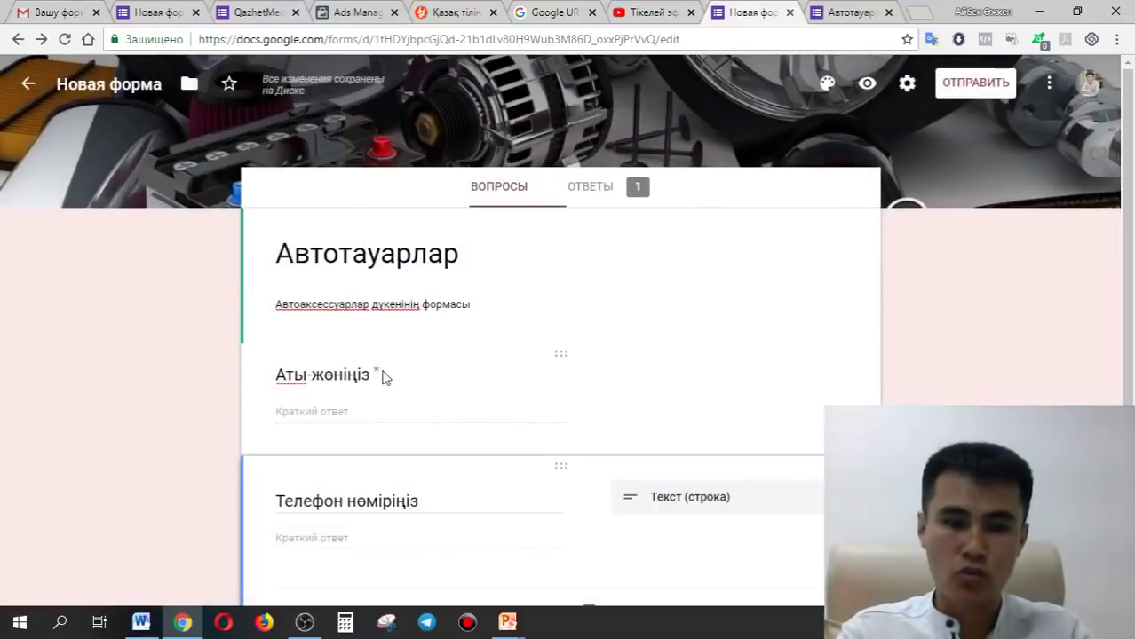
{"action": "left_click", "coordinate": [852, 11]}
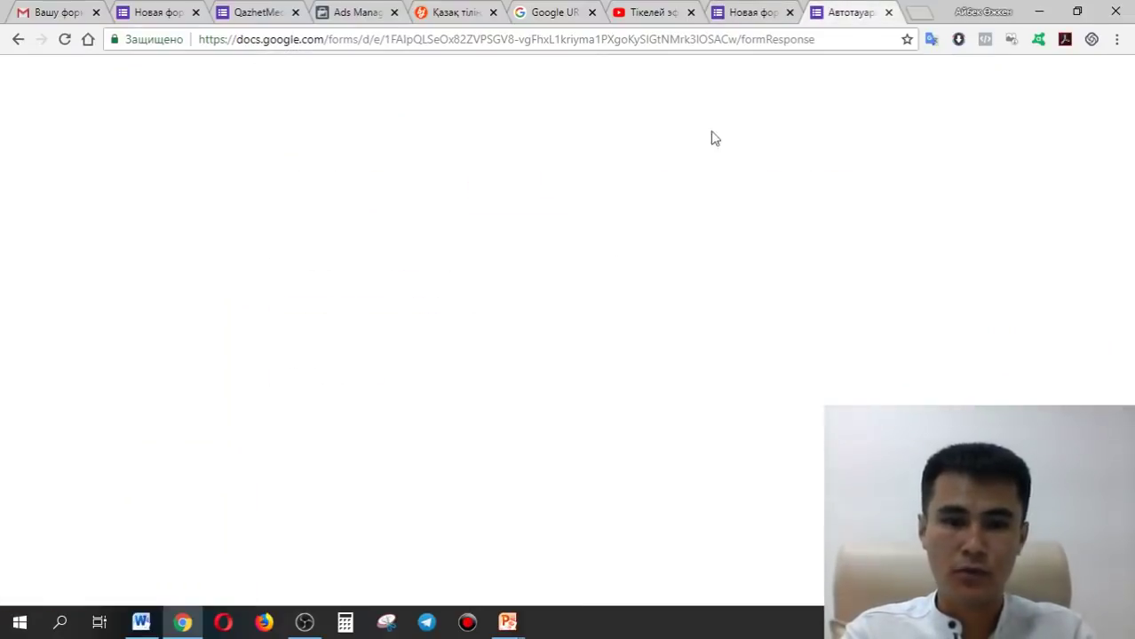
{"action": "left_click", "coordinate": [751, 13]}
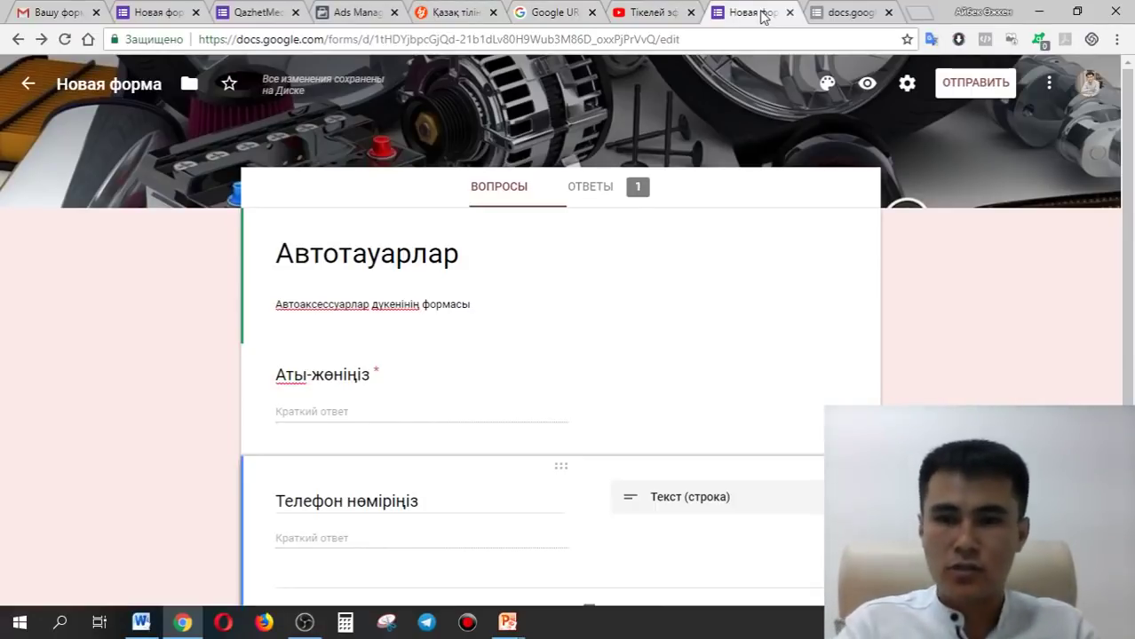
{"action": "left_click", "coordinate": [928, 13]}
Open another blank tab and return to the Автотауарлар form editor
{"action": "left_click", "coordinate": [923, 12]}
{"action": "left_click", "coordinate": [622, 11]}
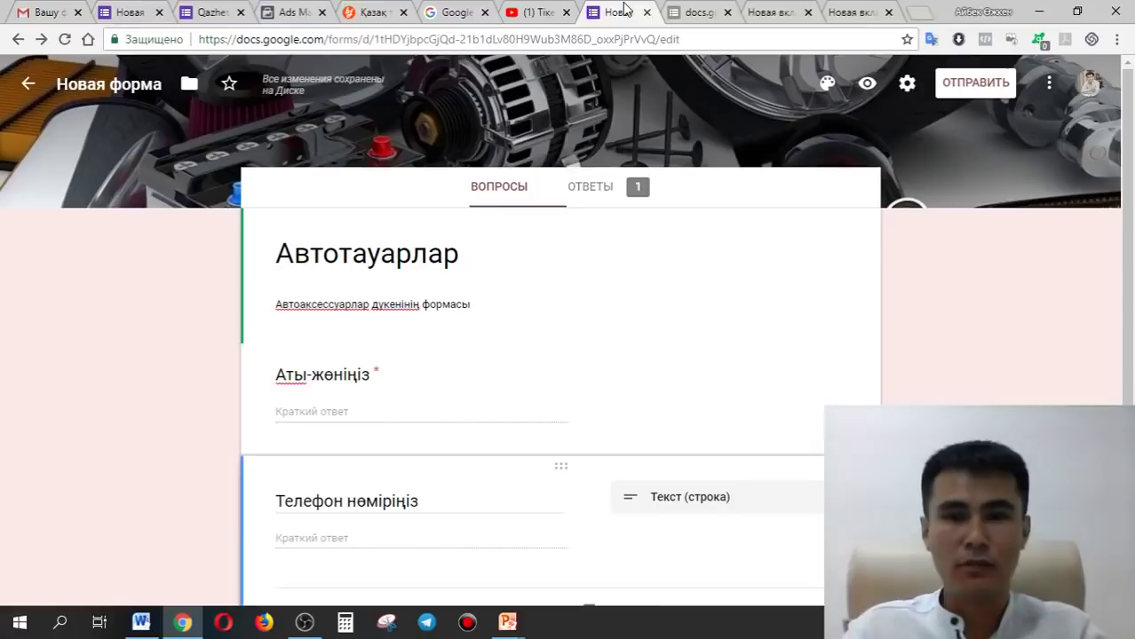
Load facebook.com in the empty new tab
{"action": "left_click", "coordinate": [858, 15]}
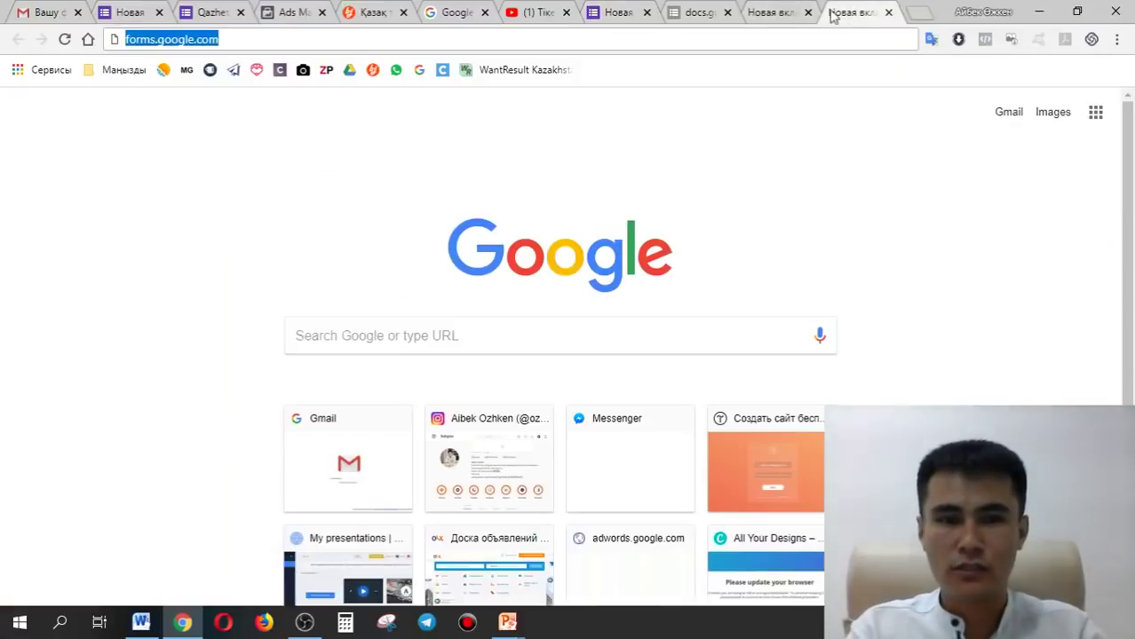
{"action": "type", "text": "facebook"}
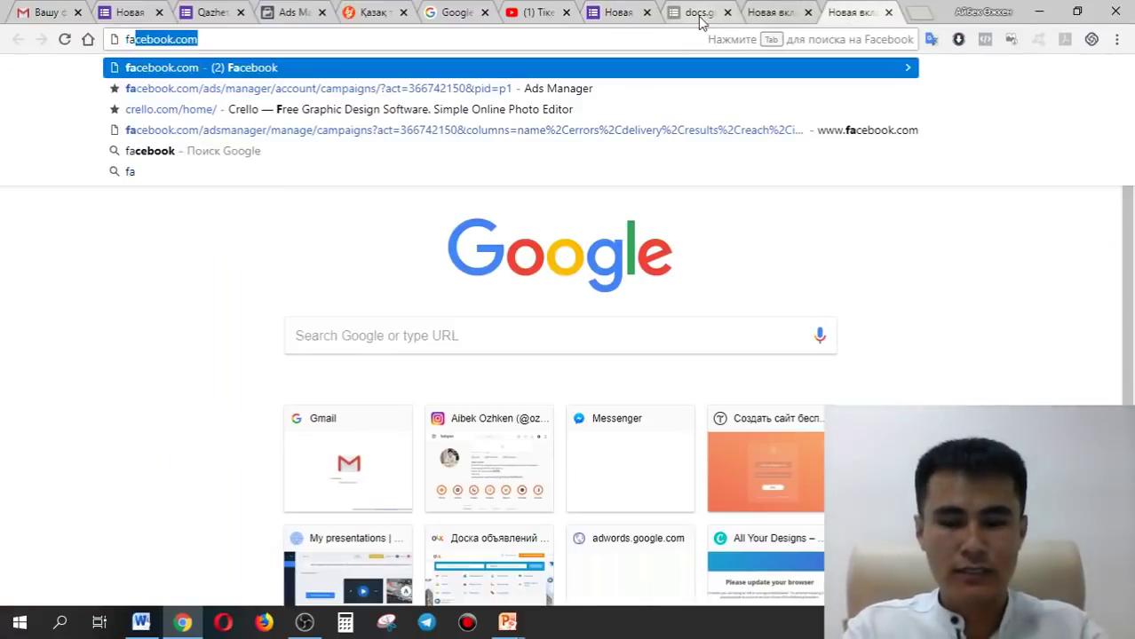
{"action": "key", "text": "Return"}
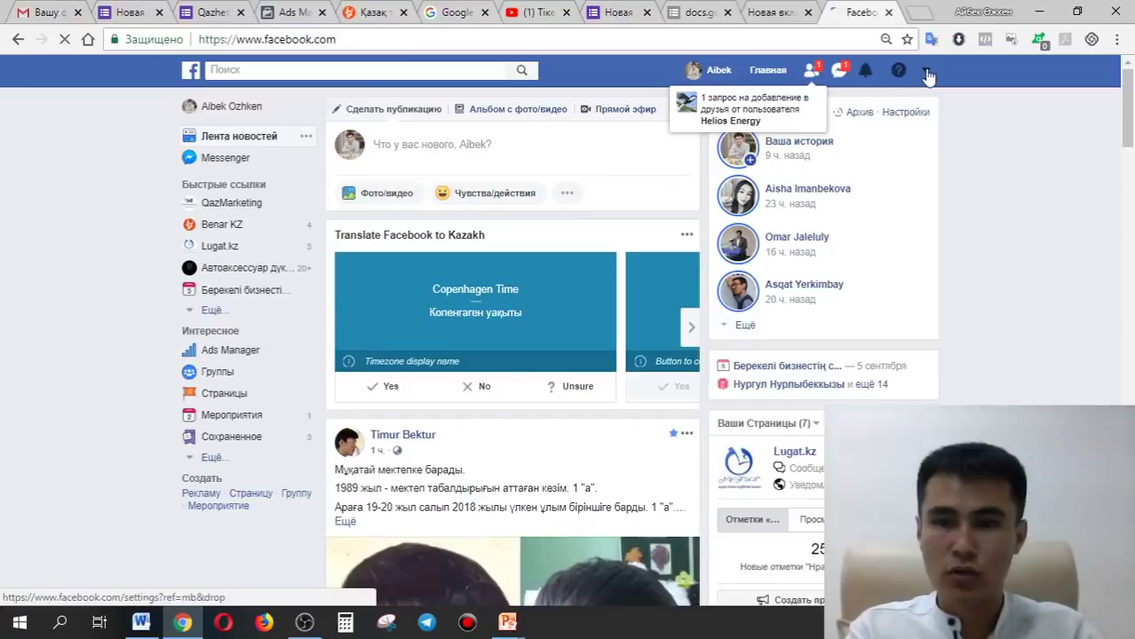
Look through the Facebook account menu and Ещё shortcuts, then return to the ad creation page
{"action": "left_click", "coordinate": [927, 74]}
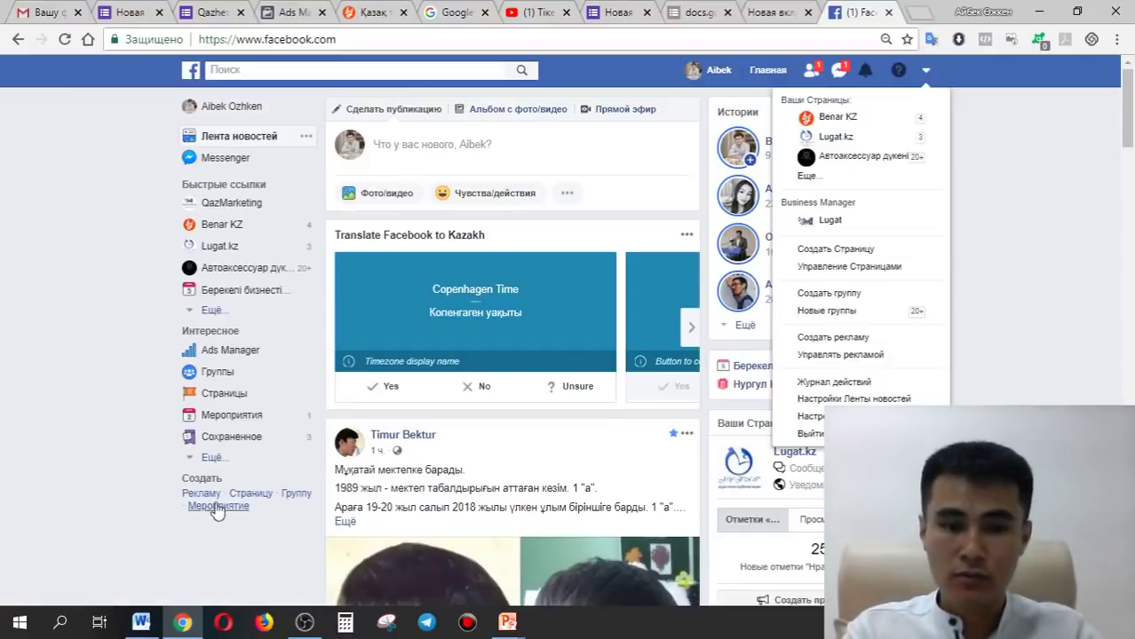
{"action": "left_click", "coordinate": [152, 493]}
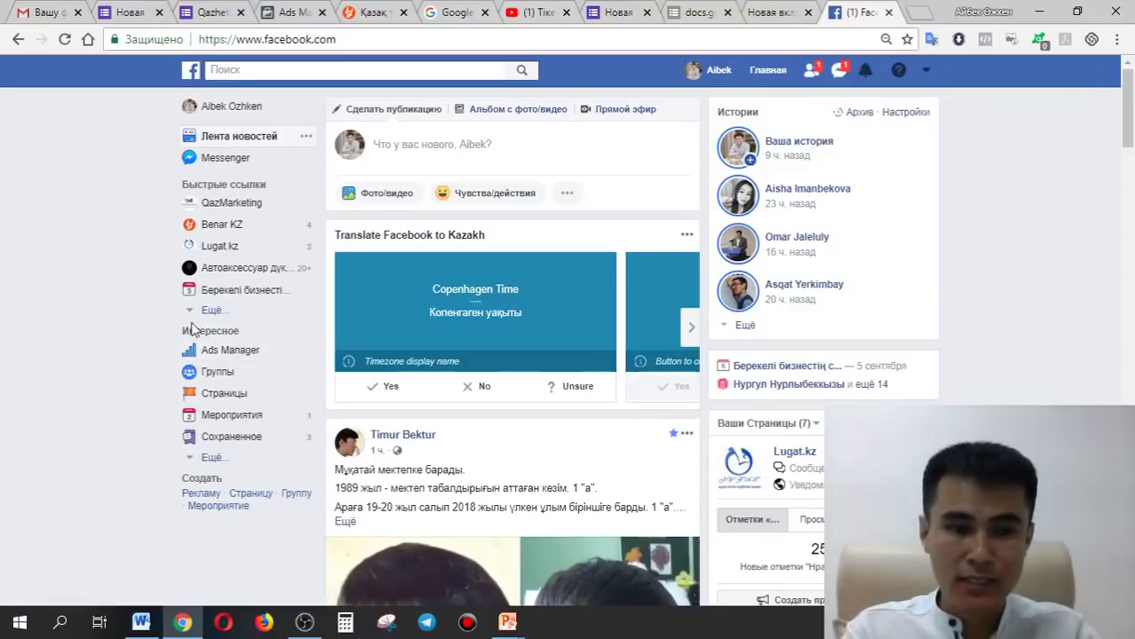
{"action": "left_click", "coordinate": [213, 458]}
{"action": "scroll", "coordinate": [231, 502], "scroll_direction": "down", "scroll_amount": 2}
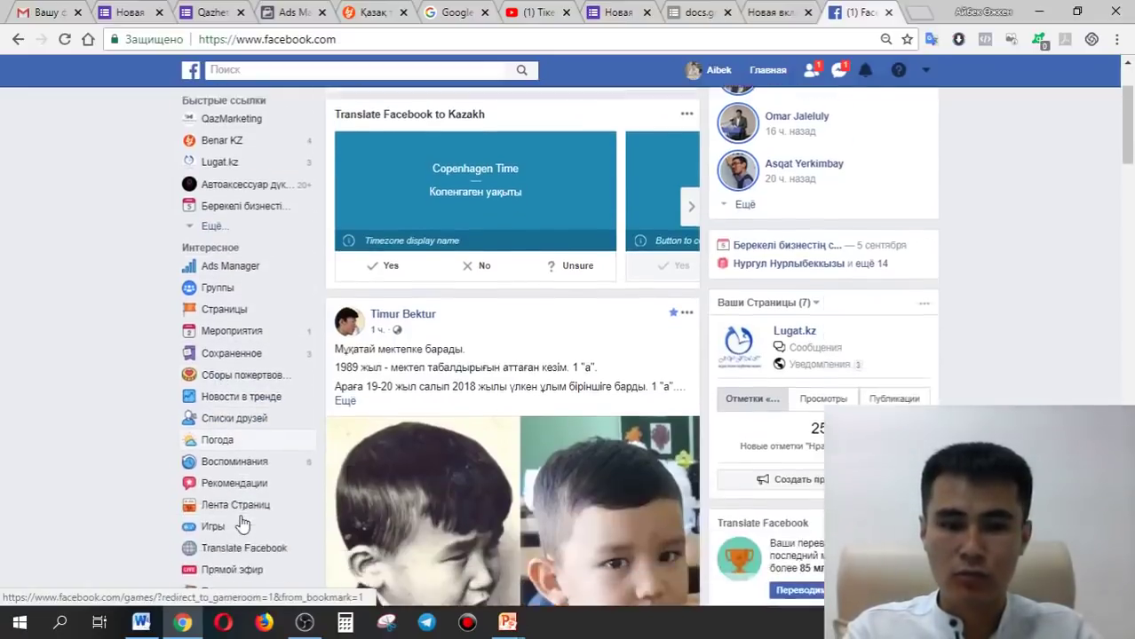
{"action": "scroll", "coordinate": [242, 524], "scroll_direction": "up", "scroll_amount": 1}
{"action": "scroll", "coordinate": [241, 524], "scroll_direction": "up", "scroll_amount": 1}
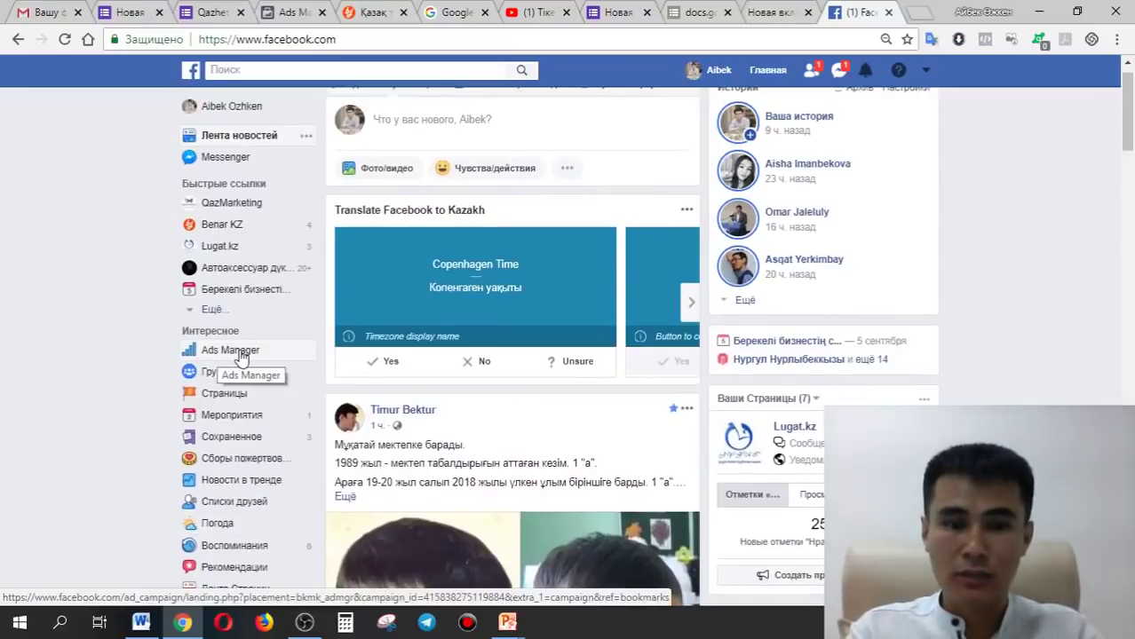
{"action": "left_click", "coordinate": [289, 12]}
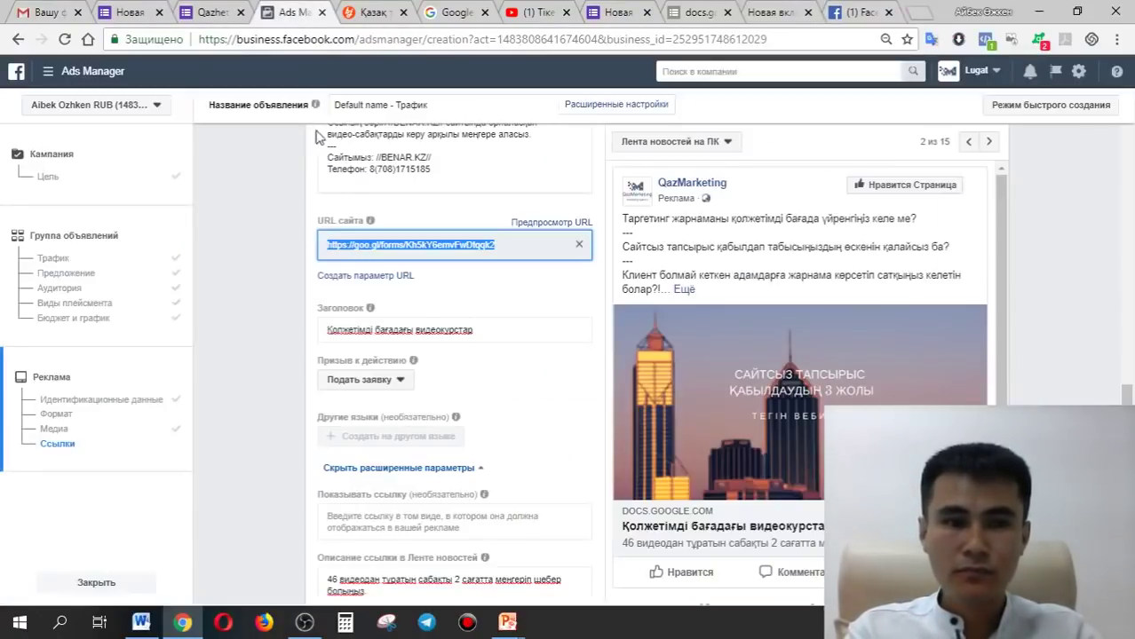
Scroll through the full Ads Manager campaigns table, then return to the Facebook news feed tab
{"action": "left_click", "coordinate": [113, 78]}
{"action": "left_click", "coordinate": [71, 151]}
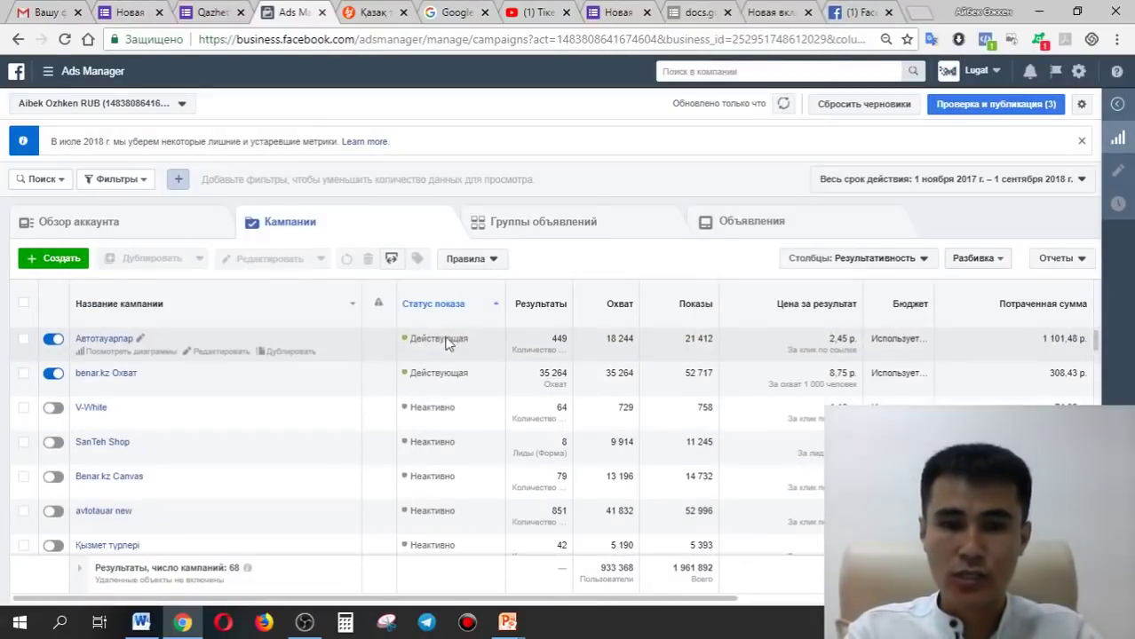
{"action": "scroll", "coordinate": [439, 361], "scroll_direction": "down", "scroll_amount": 1}
{"action": "scroll", "coordinate": [439, 360], "scroll_direction": "down", "scroll_amount": 2}
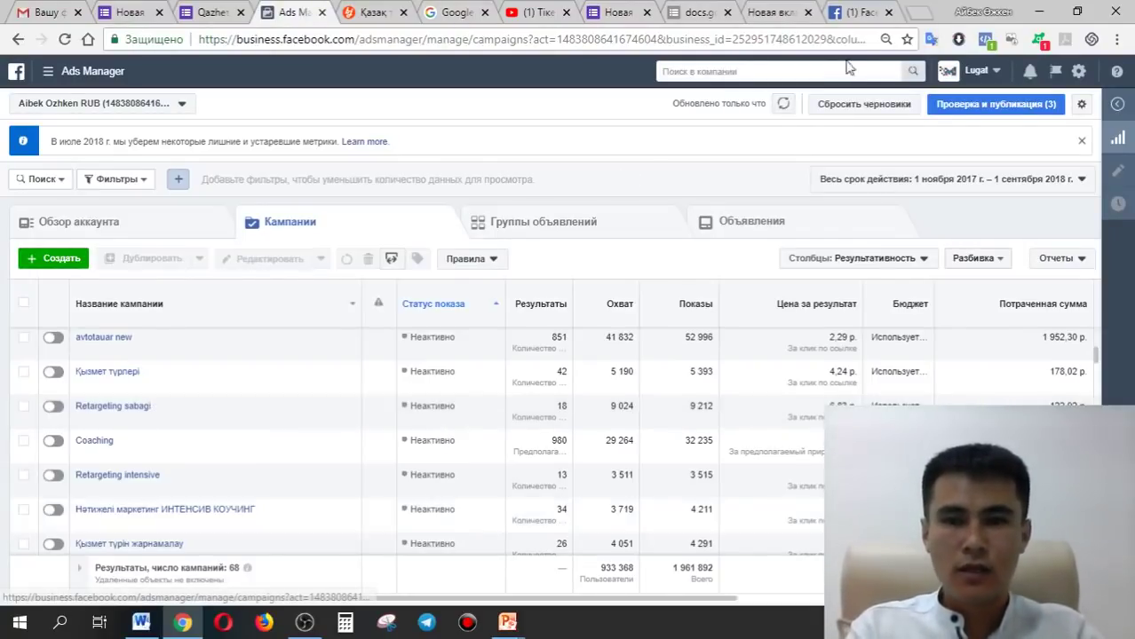
{"action": "left_click", "coordinate": [866, 13]}
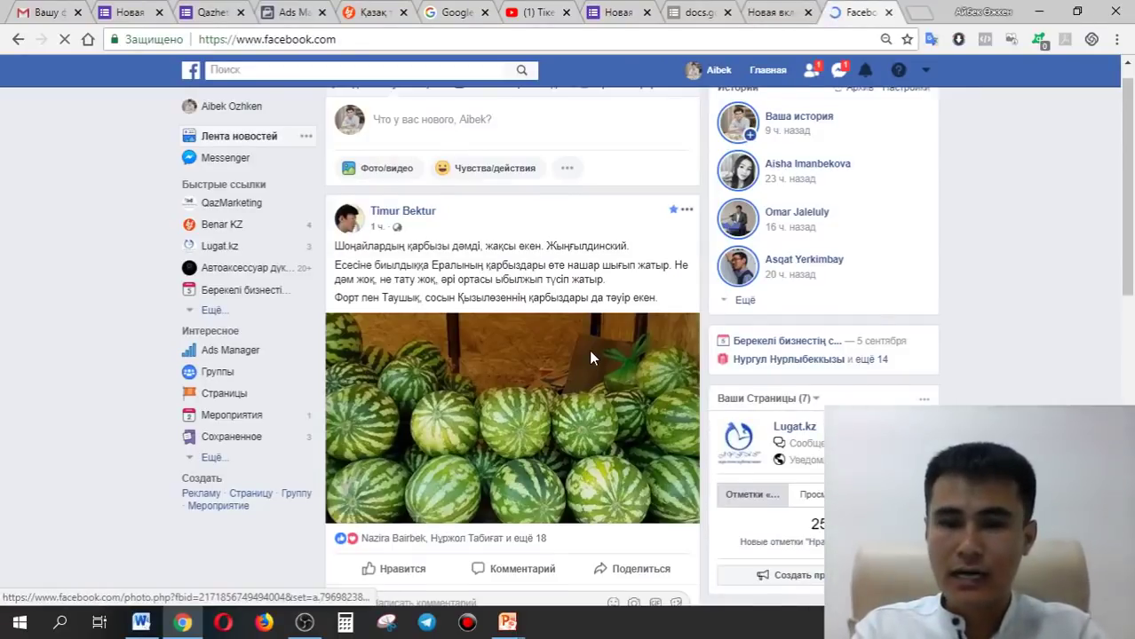
Bring the sponsored Web Summit post with its Подать заявку button into view, comparing it with the Автотауарлар form
{"action": "scroll", "coordinate": [589, 350], "scroll_direction": "down", "scroll_amount": 5}
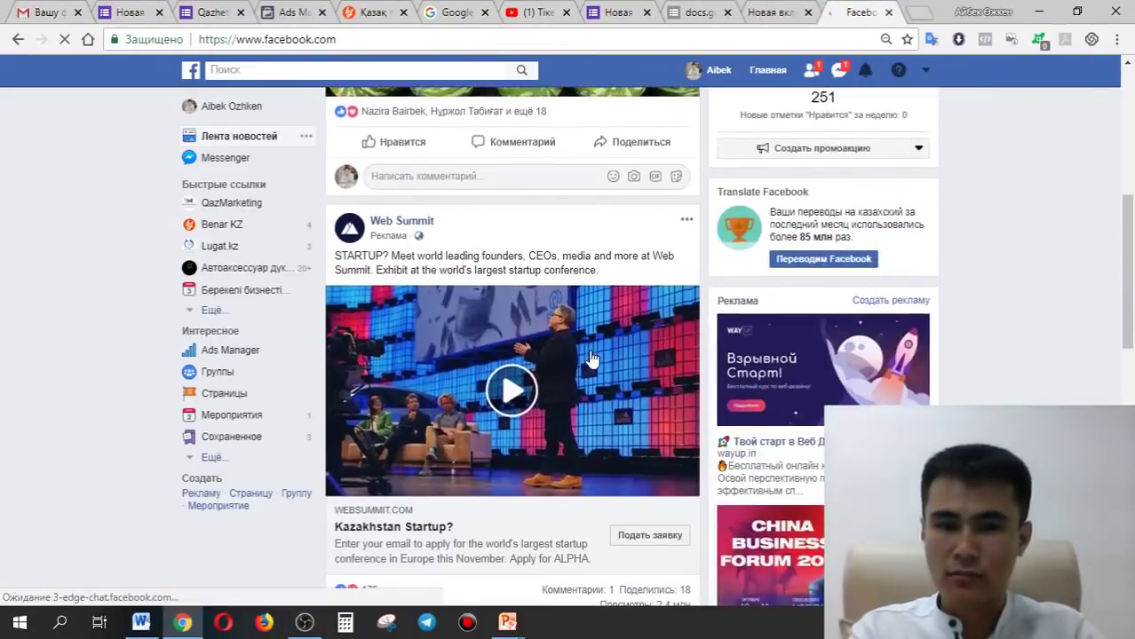
{"action": "left_click_drag", "start_coordinate": [435, 222], "coordinate": [373, 222]}
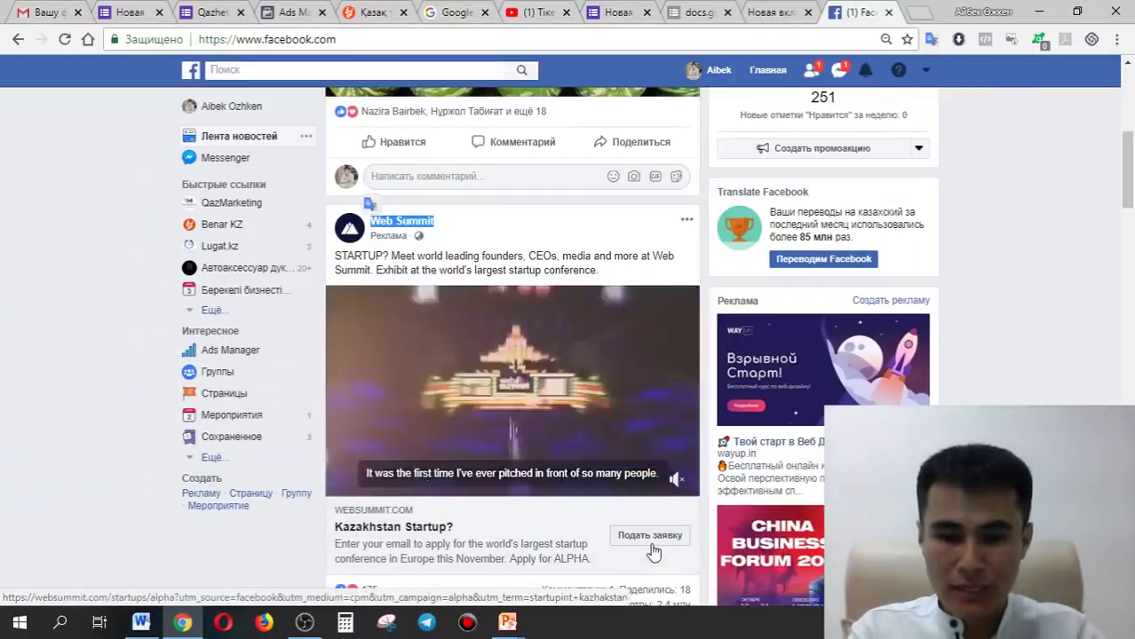
{"action": "left_click", "coordinate": [633, 16]}
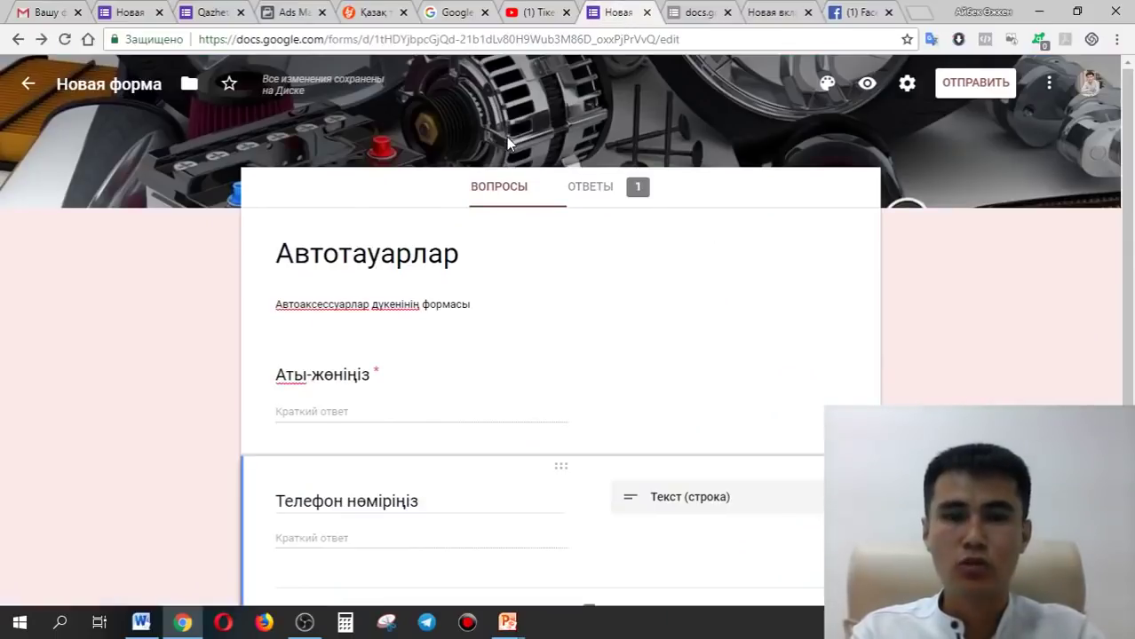
{"action": "left_click", "coordinate": [851, 14]}
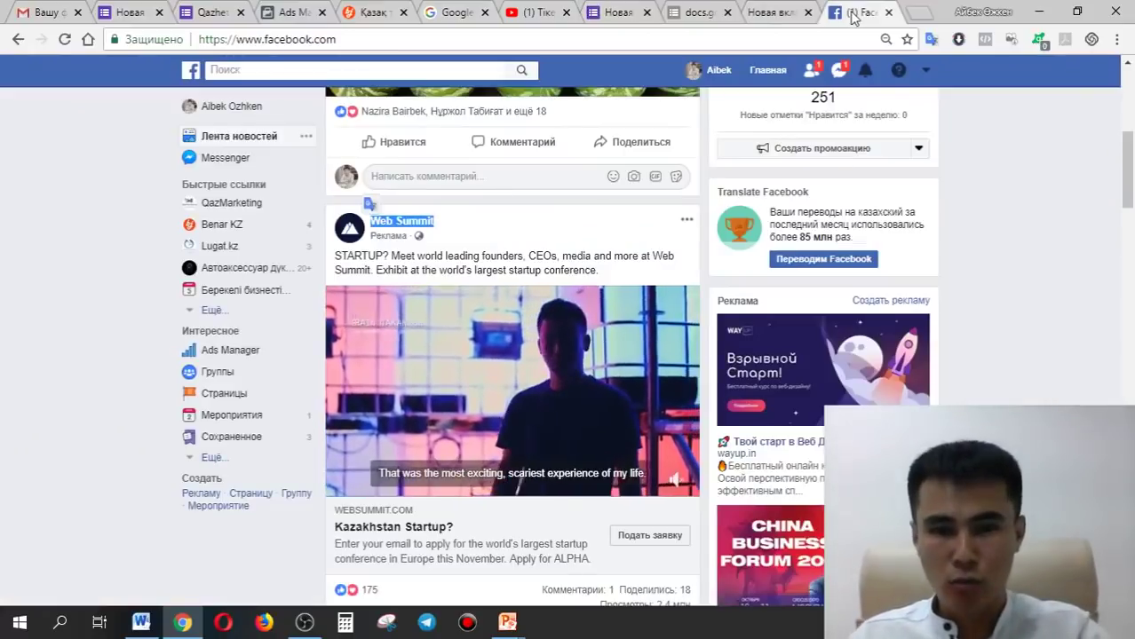